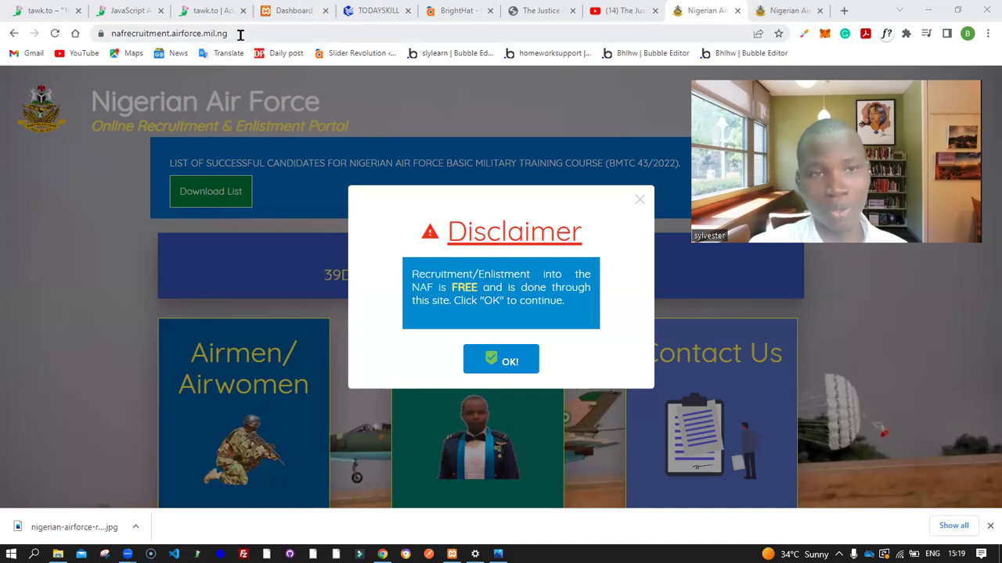
Dismiss the free-recruitment disclaimer to show the home page with the enlistment countdown
click(233, 35)
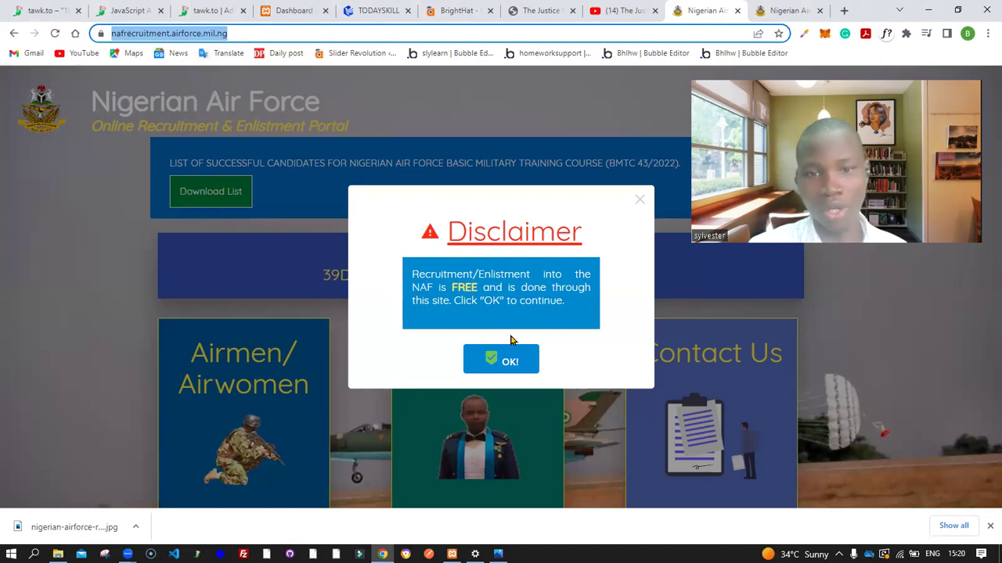
click(508, 362)
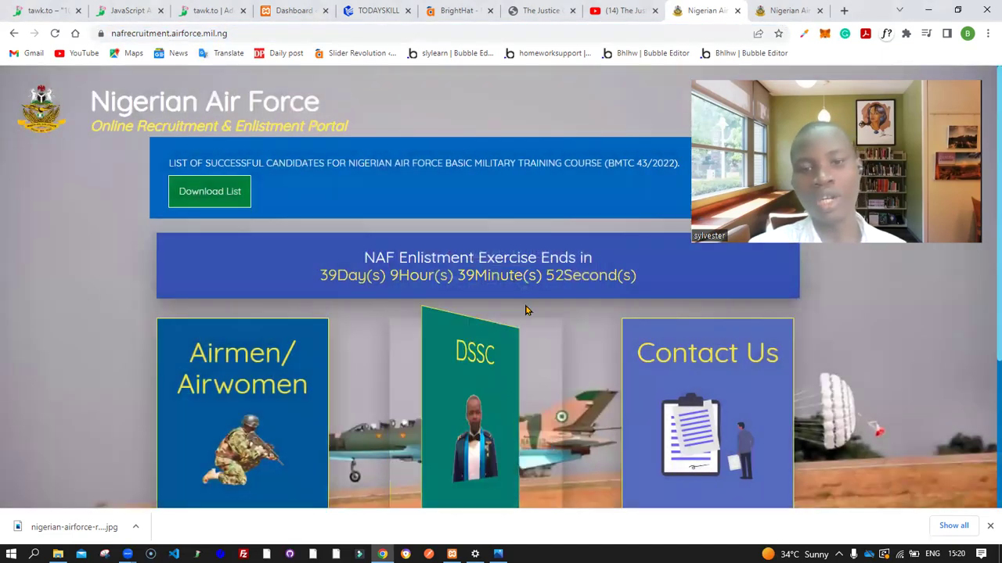
scroll(235, 376, down, 1)
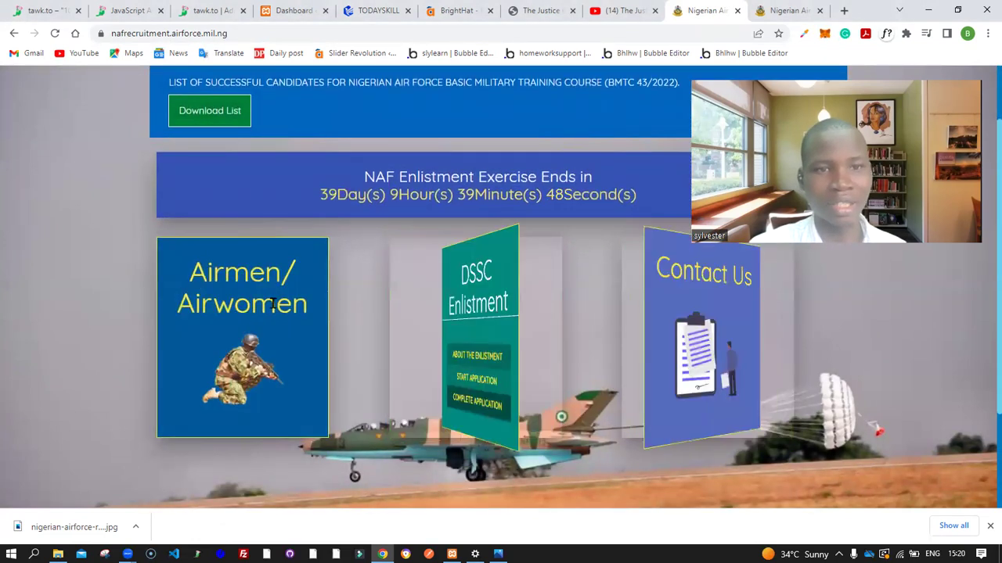
mouse_move(254, 295)
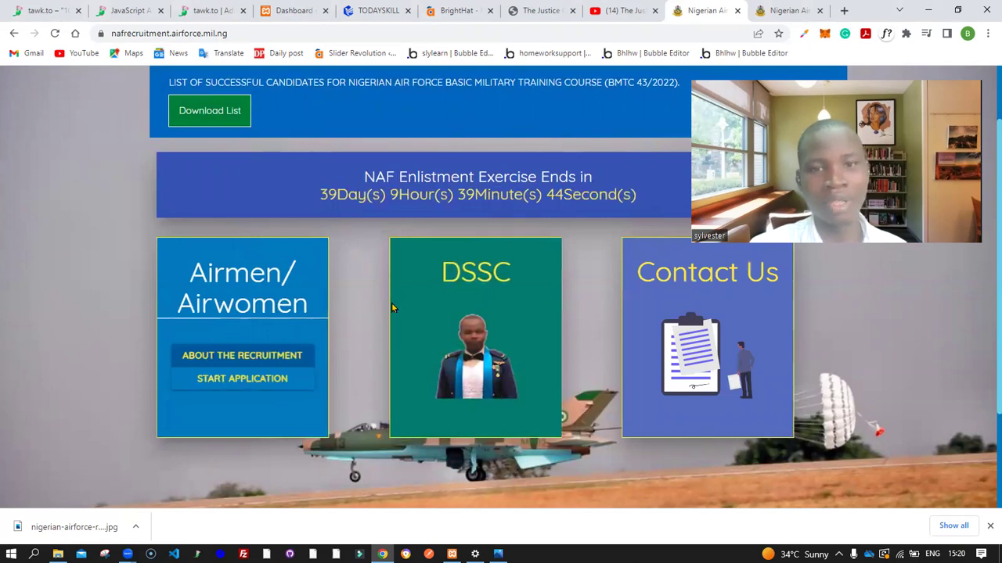
mouse_move(469, 309)
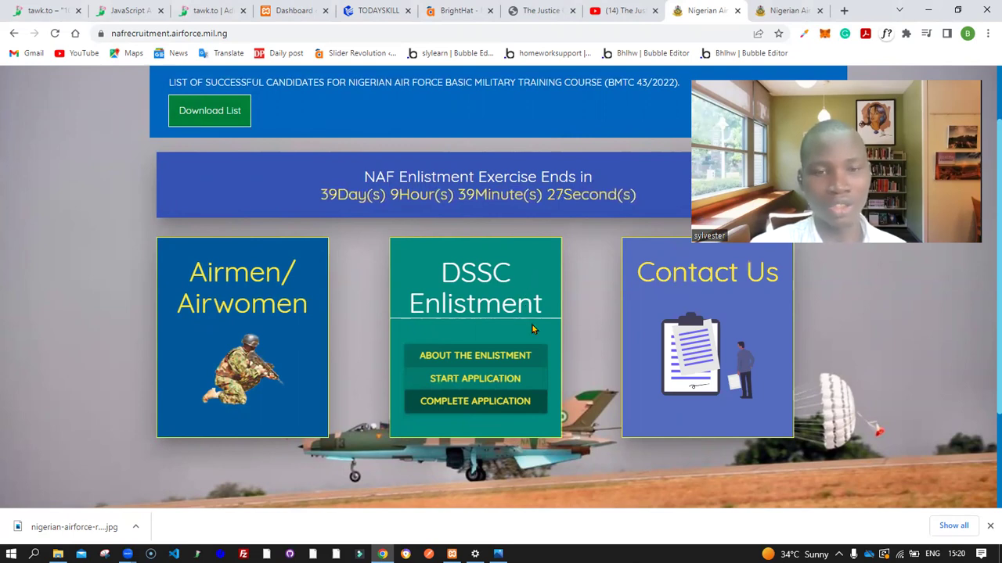
scroll(532, 328, down, 1)
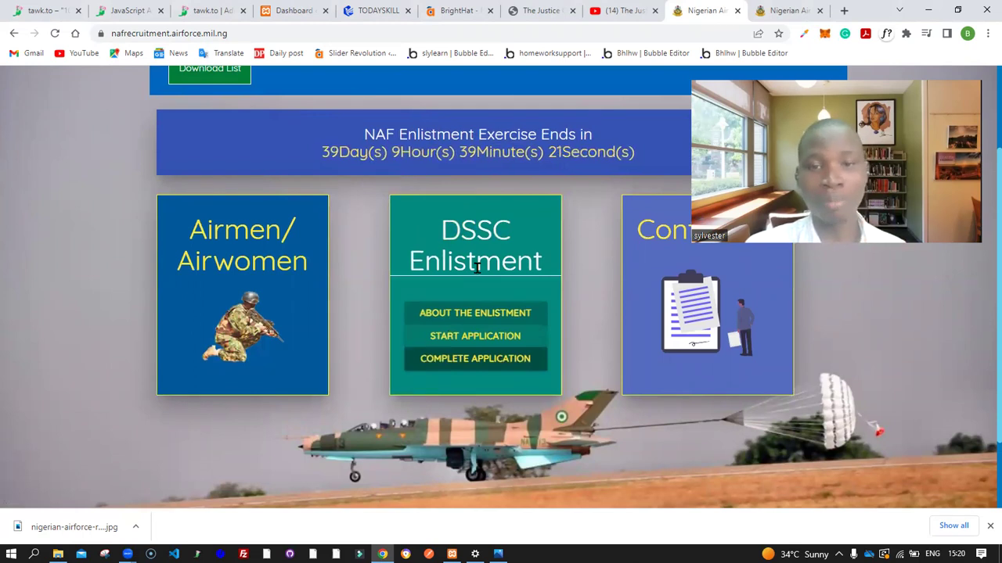
click(470, 319)
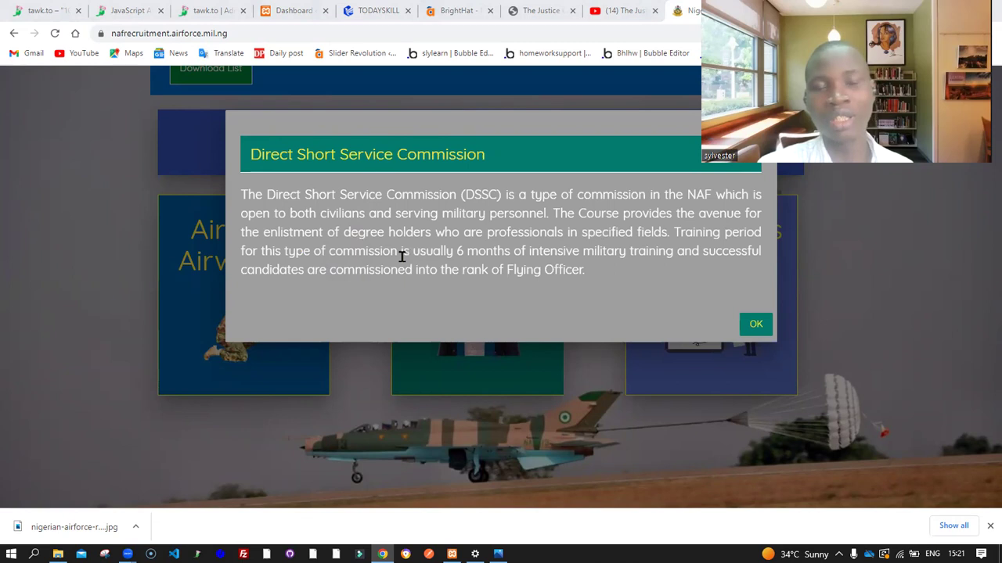
drag(455, 252, 561, 251)
click(560, 251)
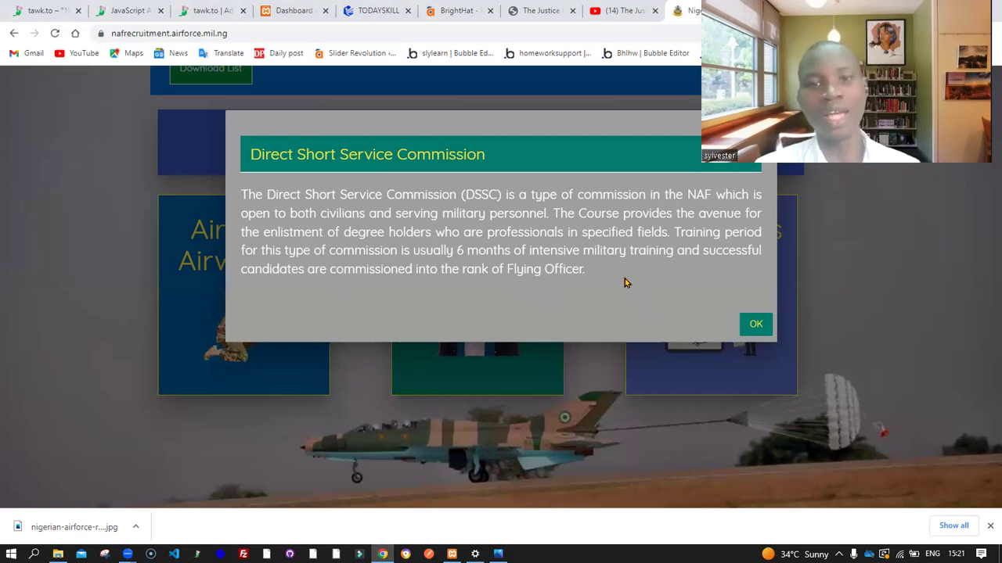
Close the DSSC description and open the DSSC application guidelines
click(752, 329)
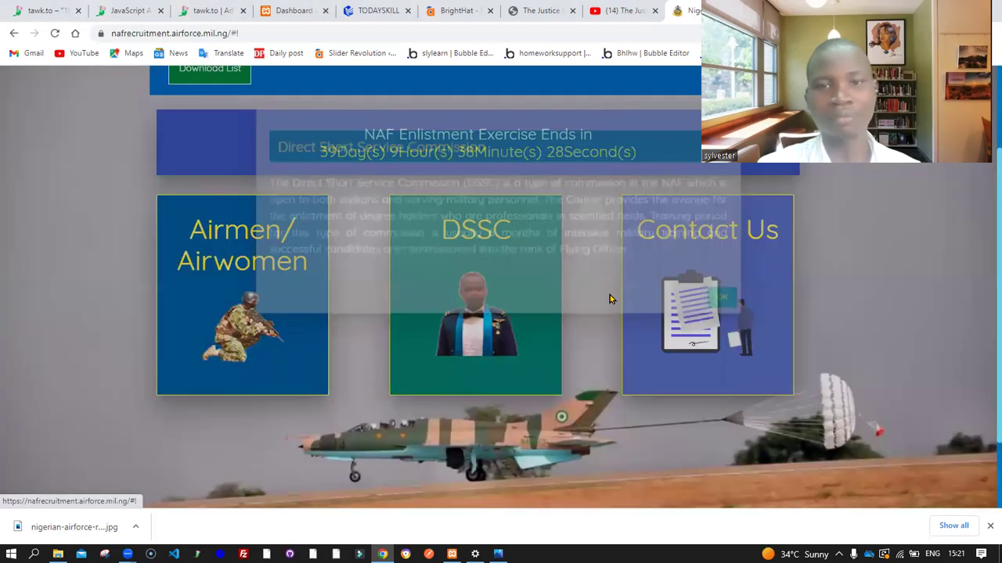
mouse_move(460, 357)
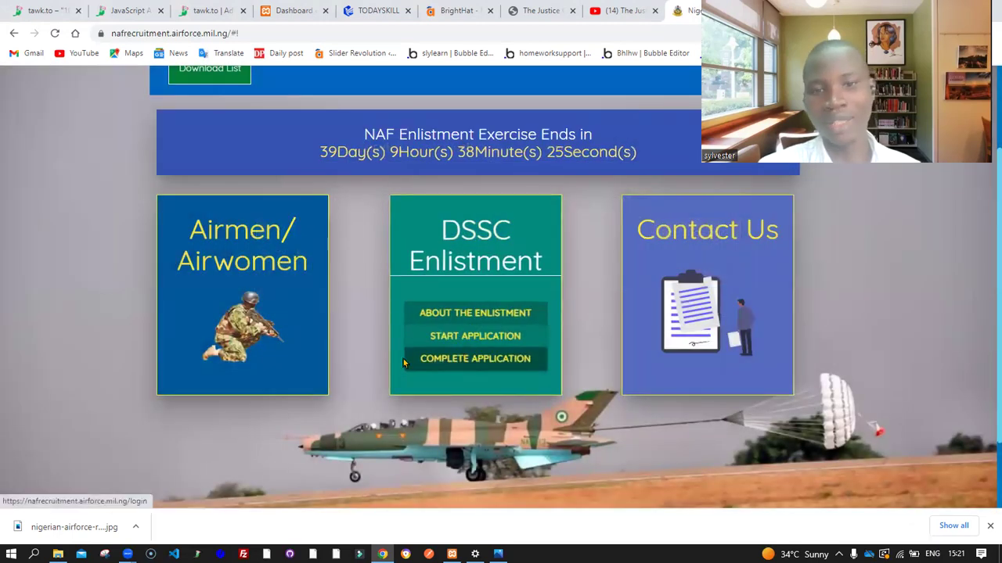
click(471, 342)
scroll(438, 207, down, 1)
scroll(436, 205, up, 1)
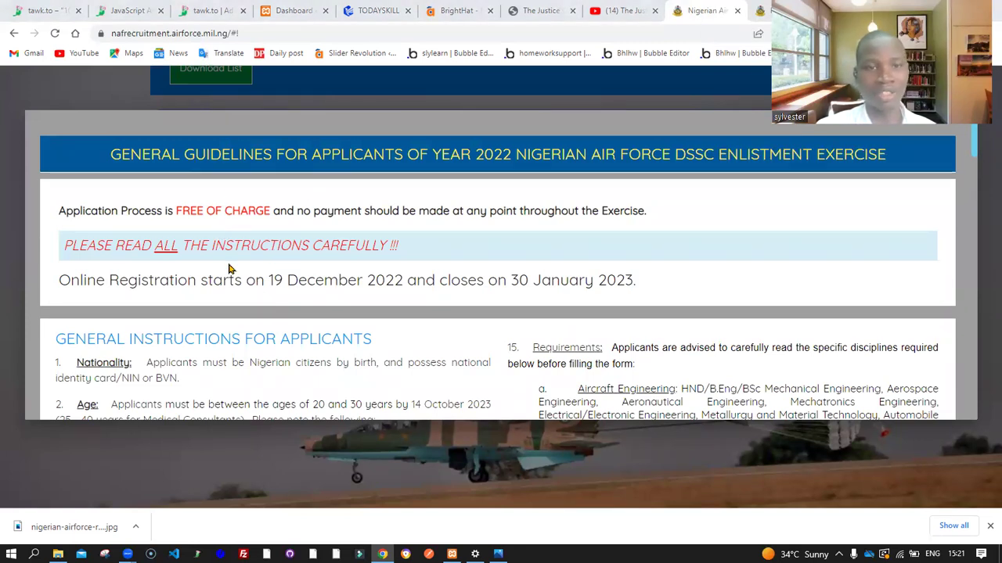
Highlight the free-of-charge application notice, then clear the selection and read on
drag(66, 212, 240, 211)
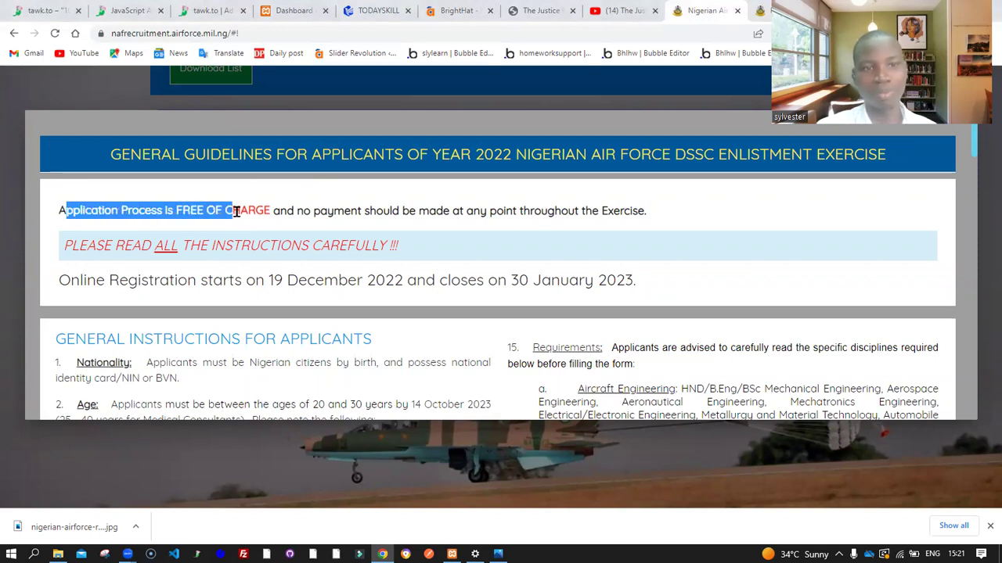
click(318, 212)
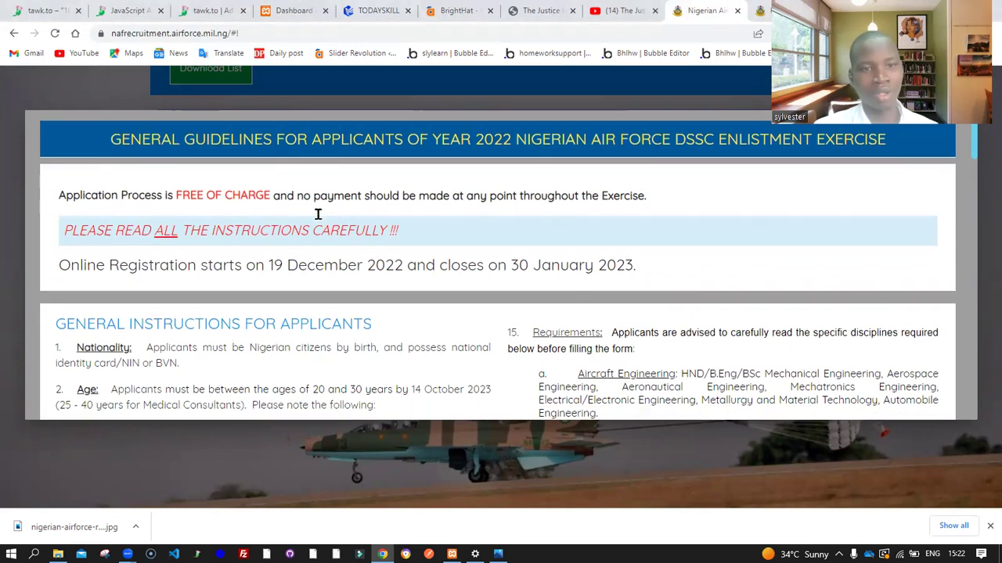
scroll(318, 215, down, 1)
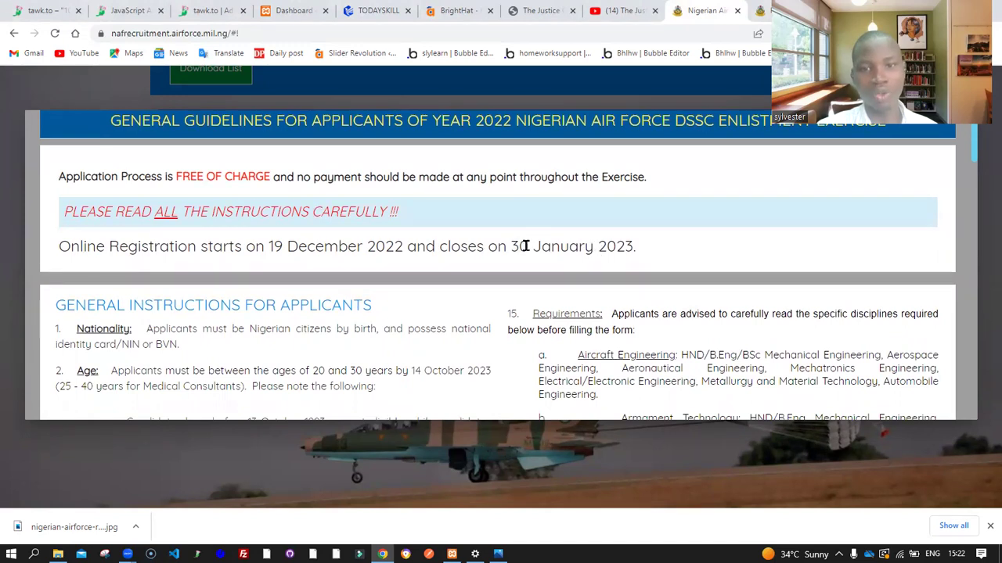
click(591, 493)
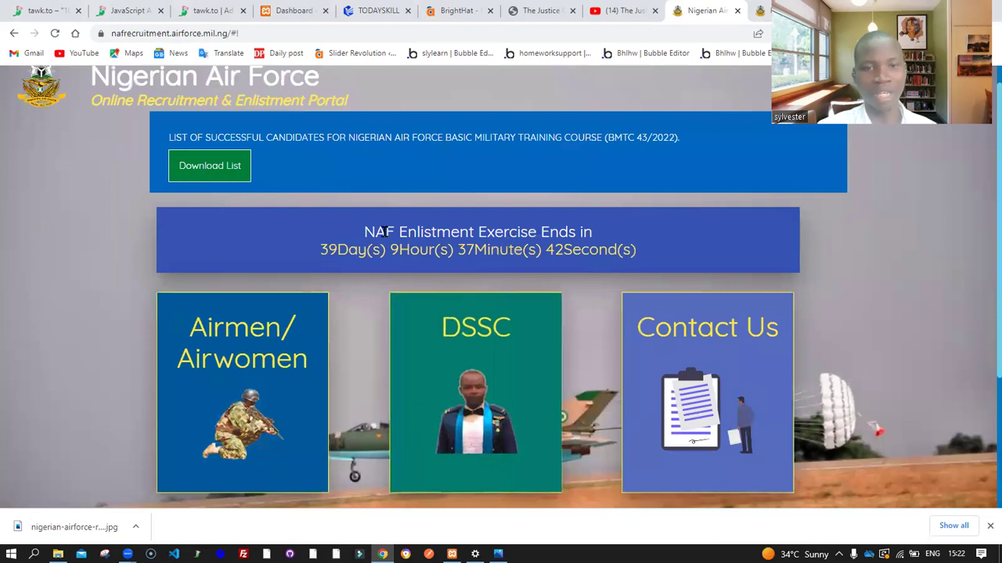
drag(320, 248, 382, 249)
click(383, 248)
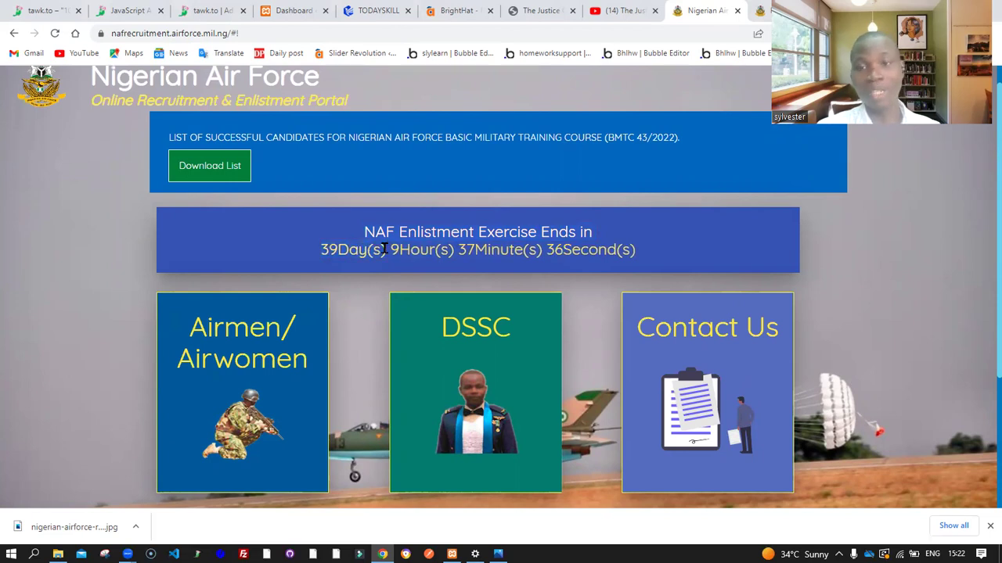
mouse_move(506, 402)
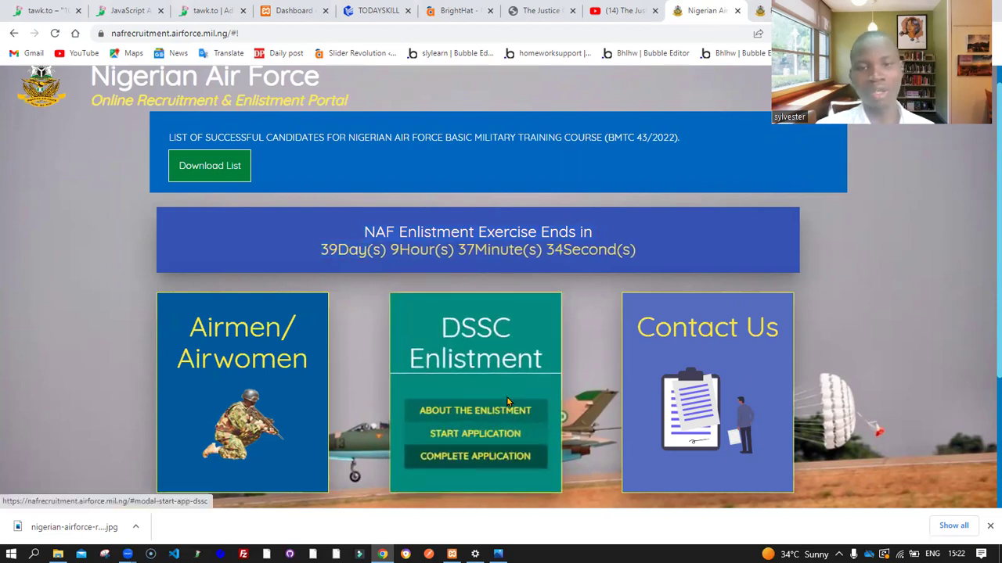
click(506, 403)
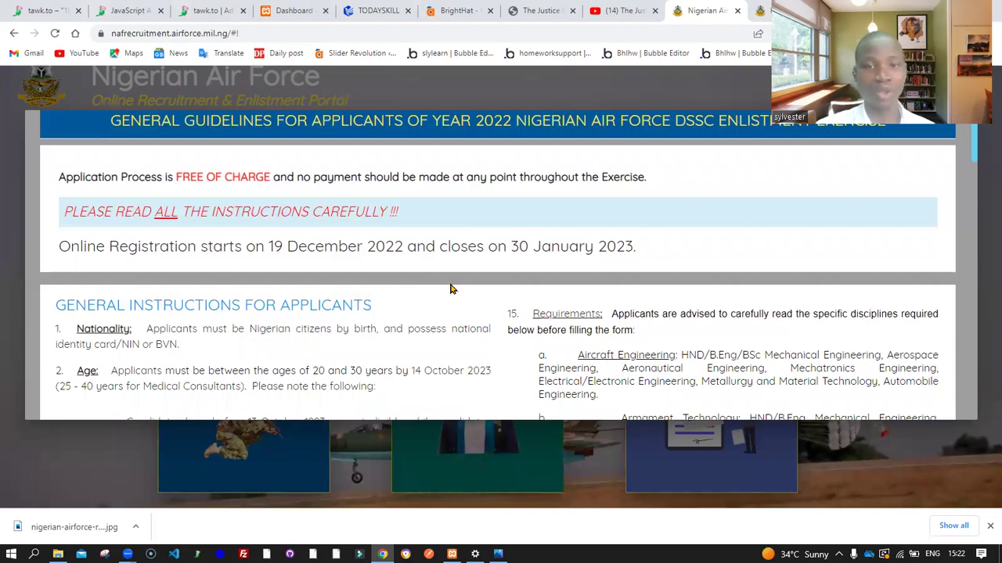
scroll(450, 290, down, 1)
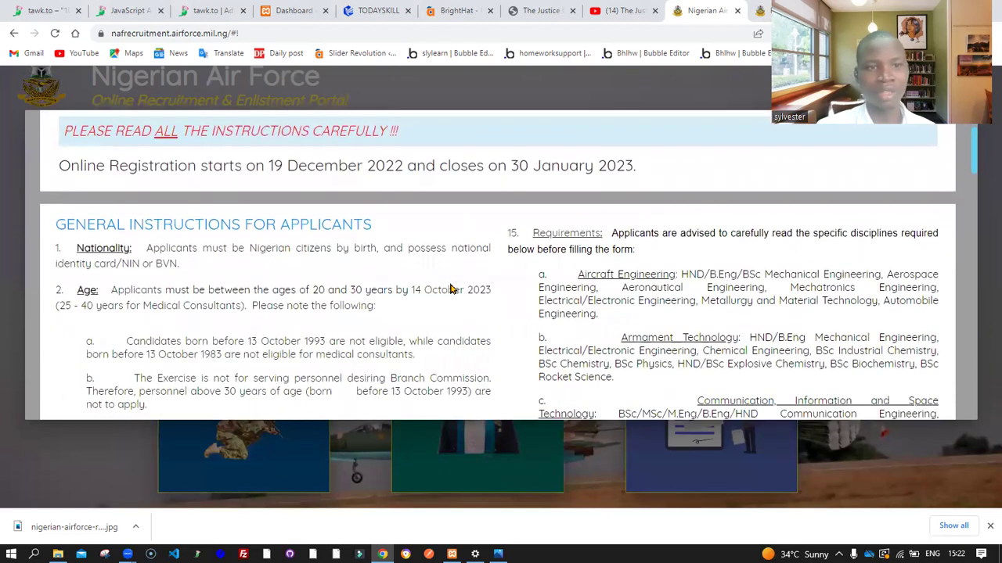
scroll(450, 284, down, 1)
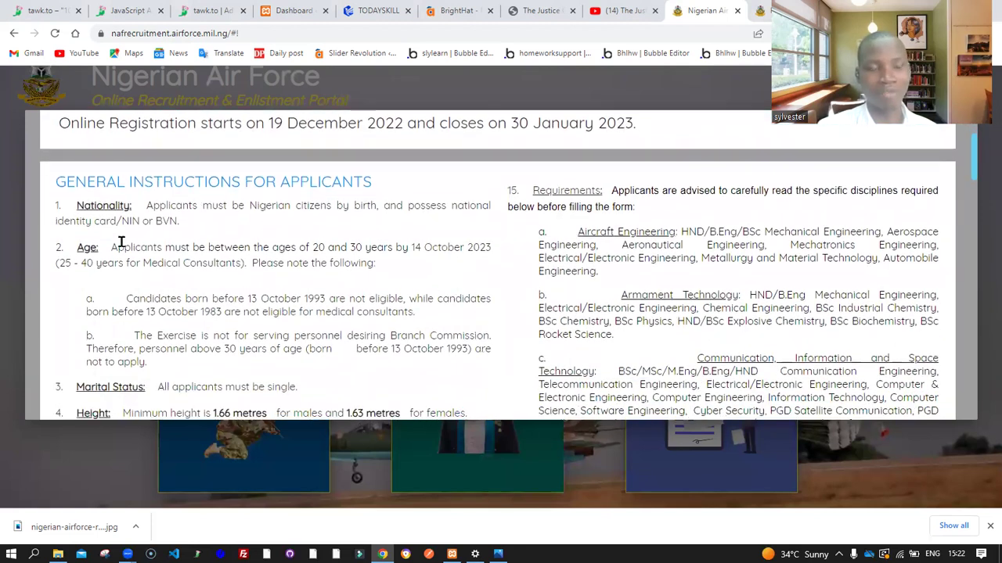
drag(83, 208, 221, 222)
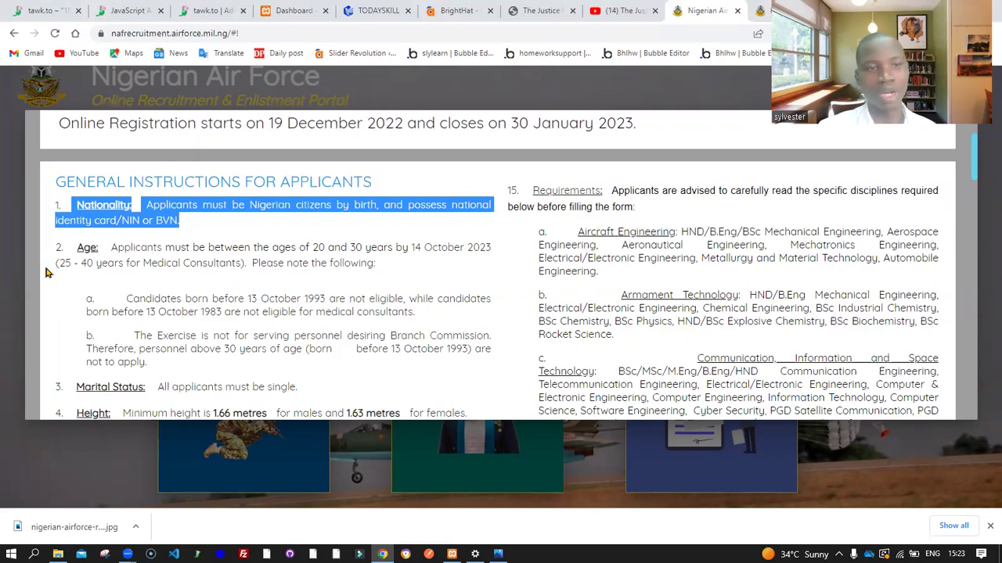
drag(59, 267, 101, 264)
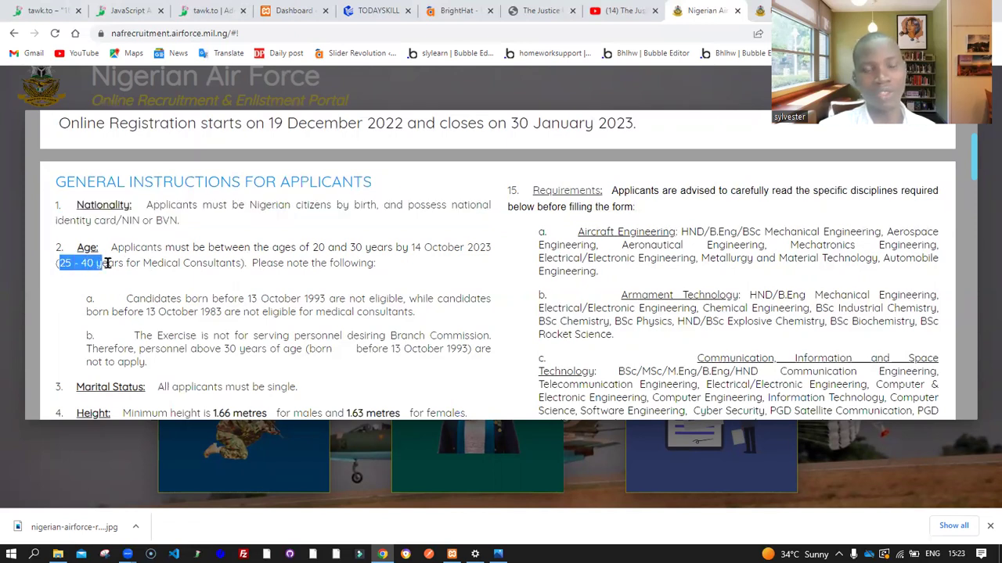
scroll(293, 298, down, 1)
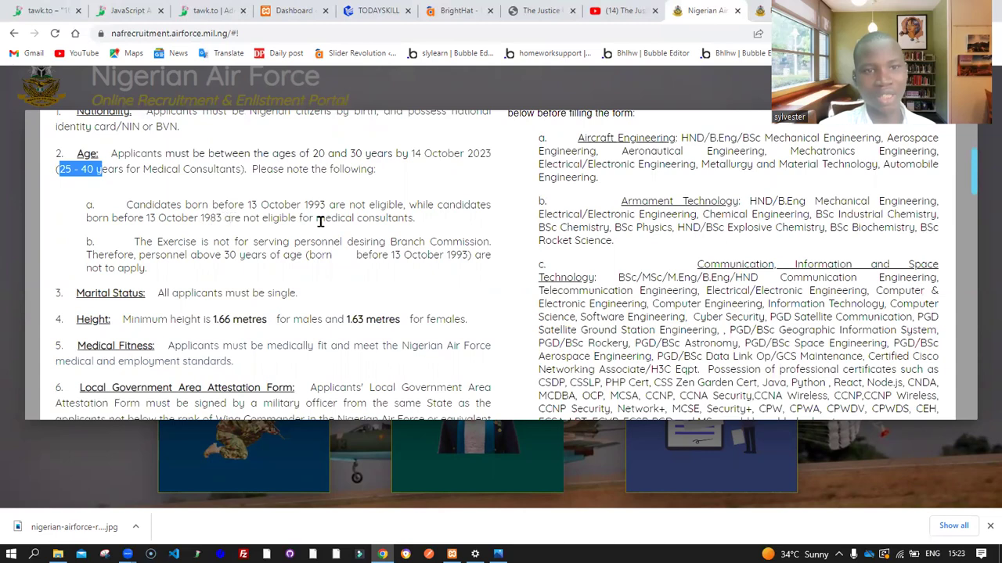
scroll(327, 229, down, 1)
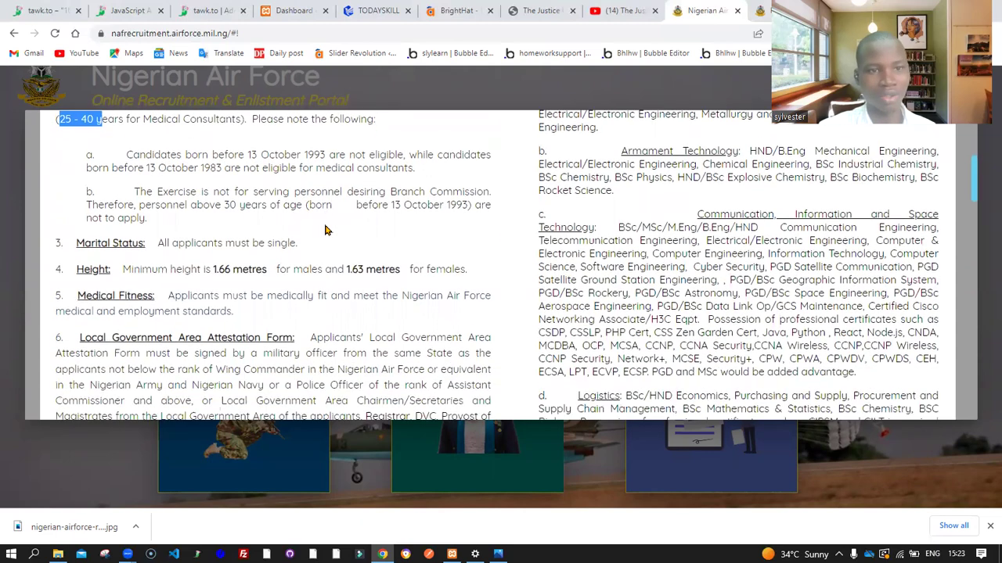
drag(155, 229, 313, 225)
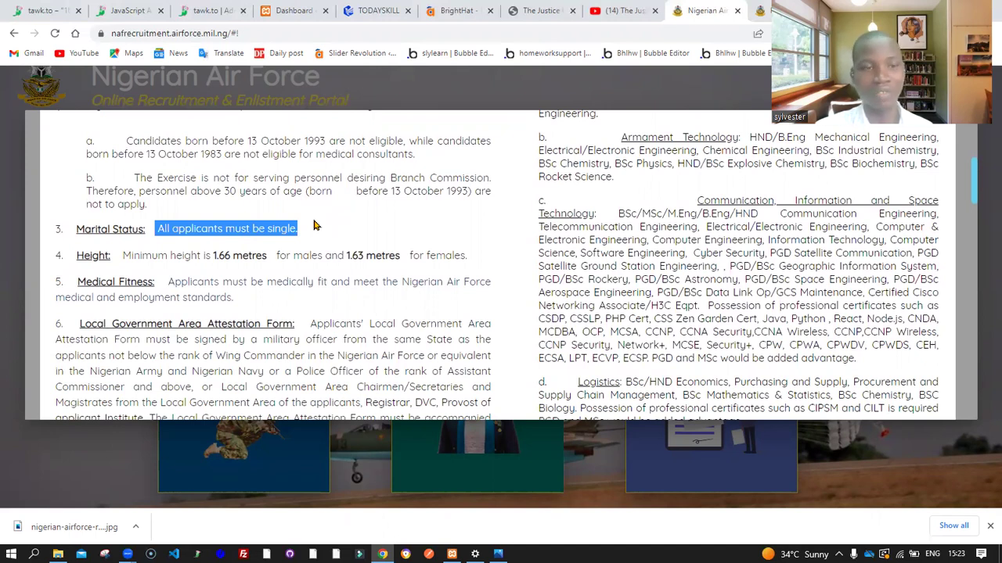
scroll(313, 225, down, 1)
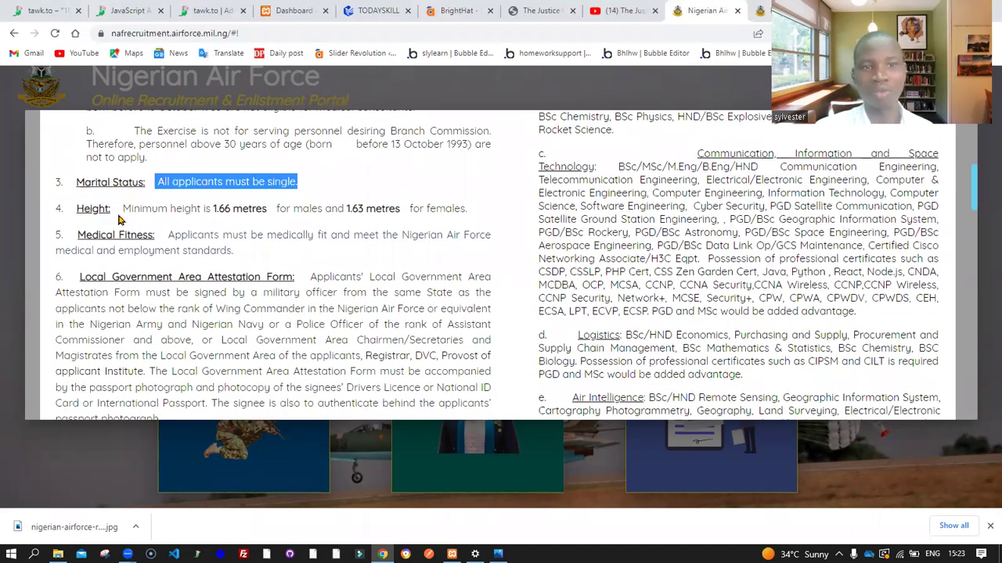
drag(119, 219, 404, 205)
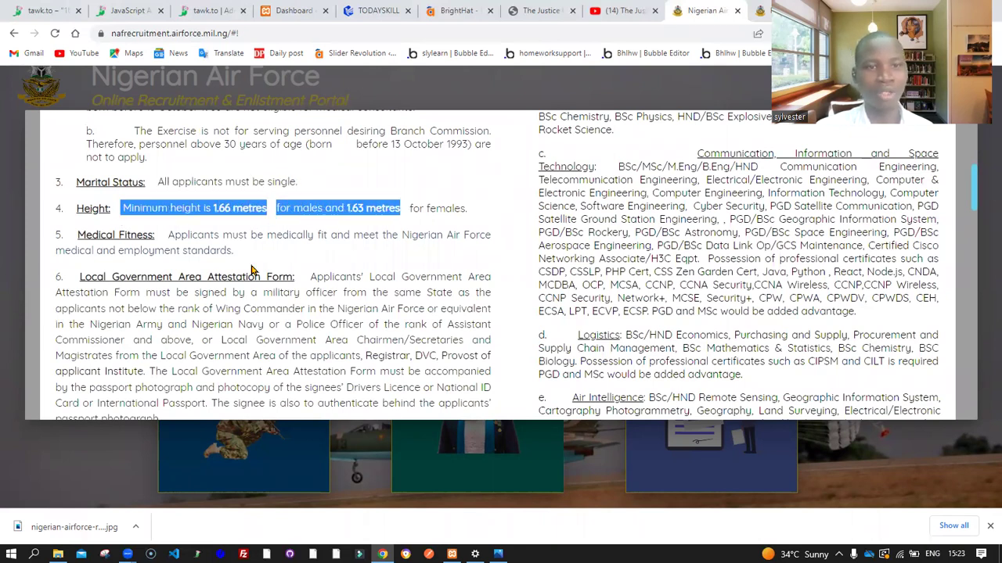
scroll(252, 270, down, 1)
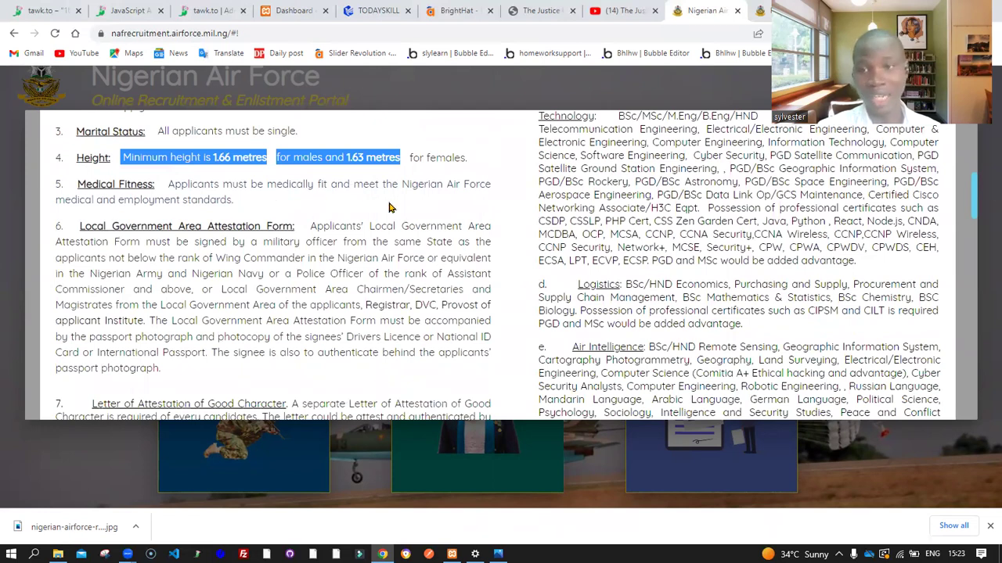
scroll(388, 205, down, 1)
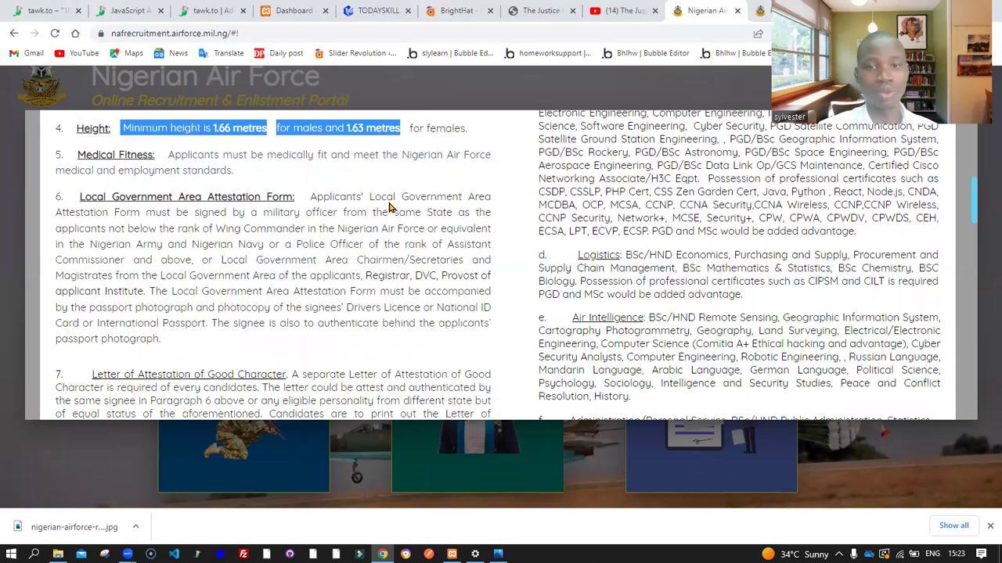
scroll(388, 202, up, 1)
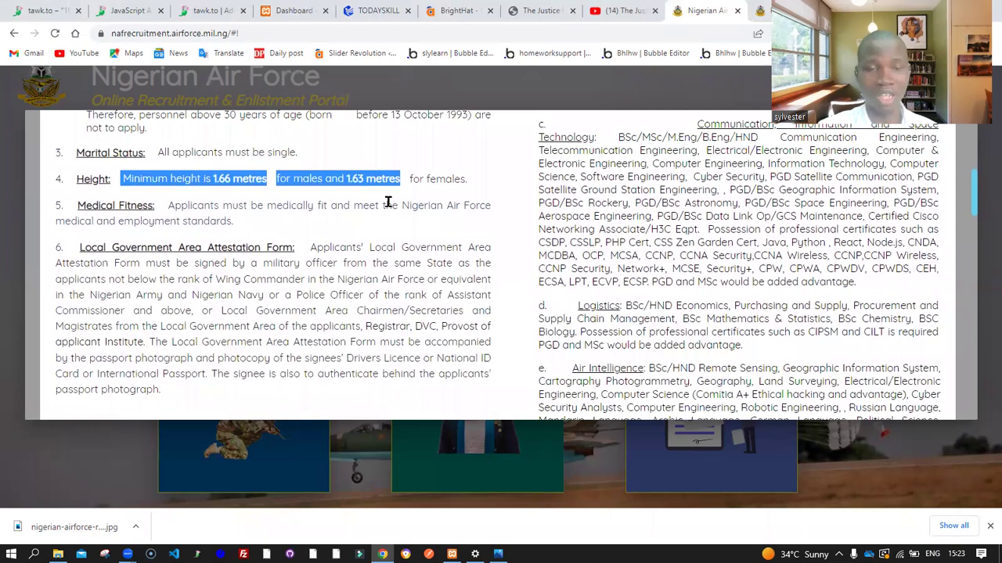
scroll(387, 202, down, 1)
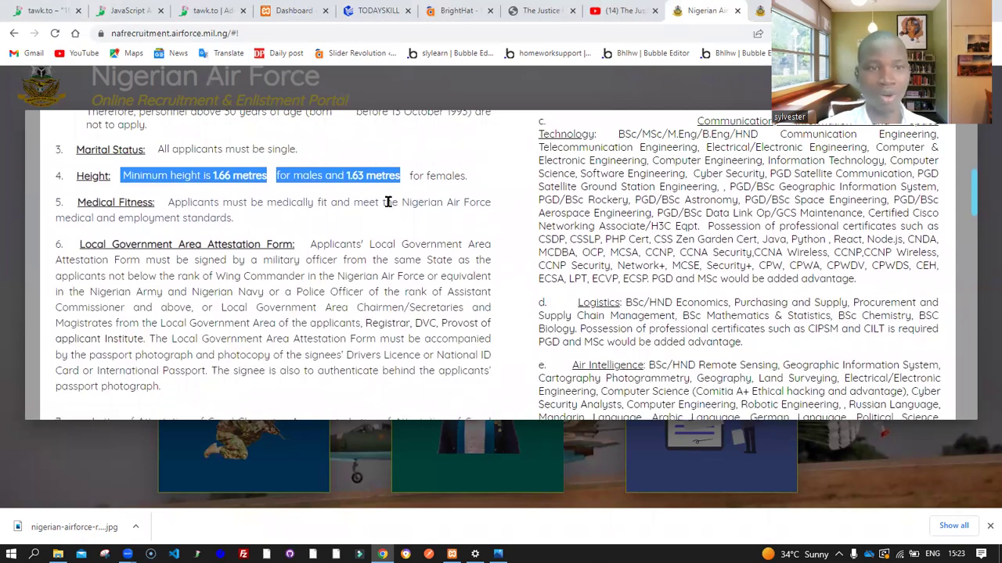
scroll(387, 202, up, 1)
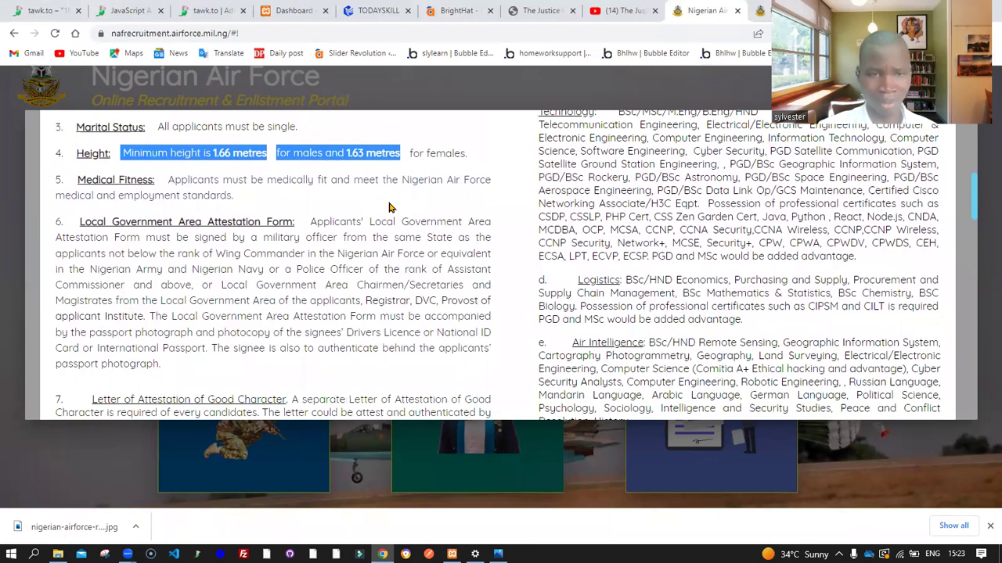
scroll(389, 207, down, 1)
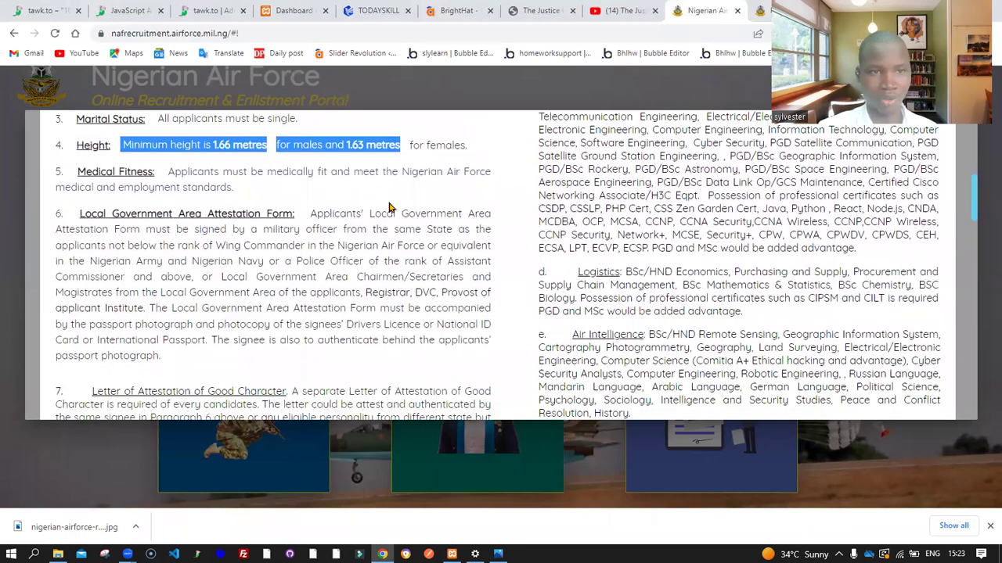
click(100, 212)
drag(100, 212, 278, 217)
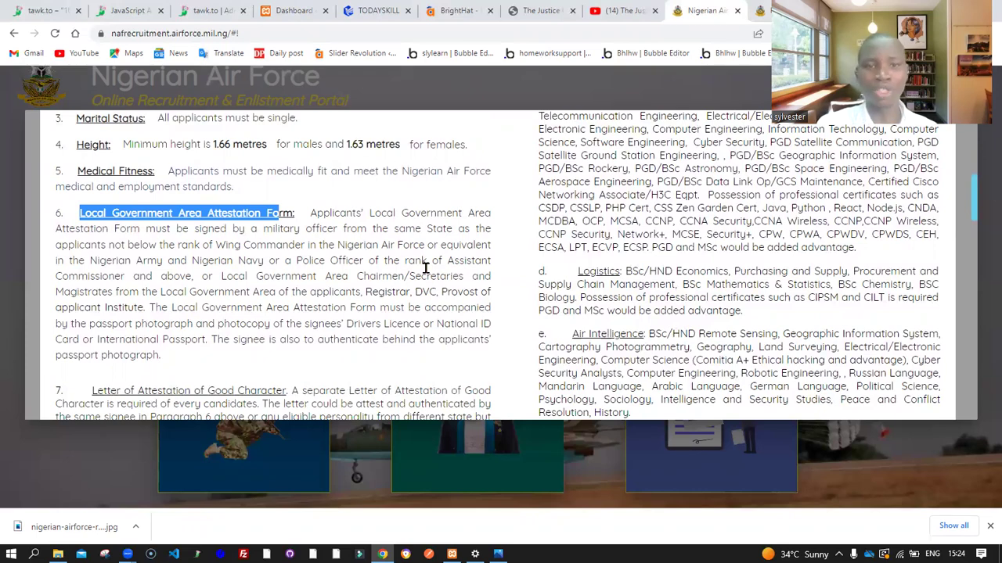
scroll(425, 267, down, 2)
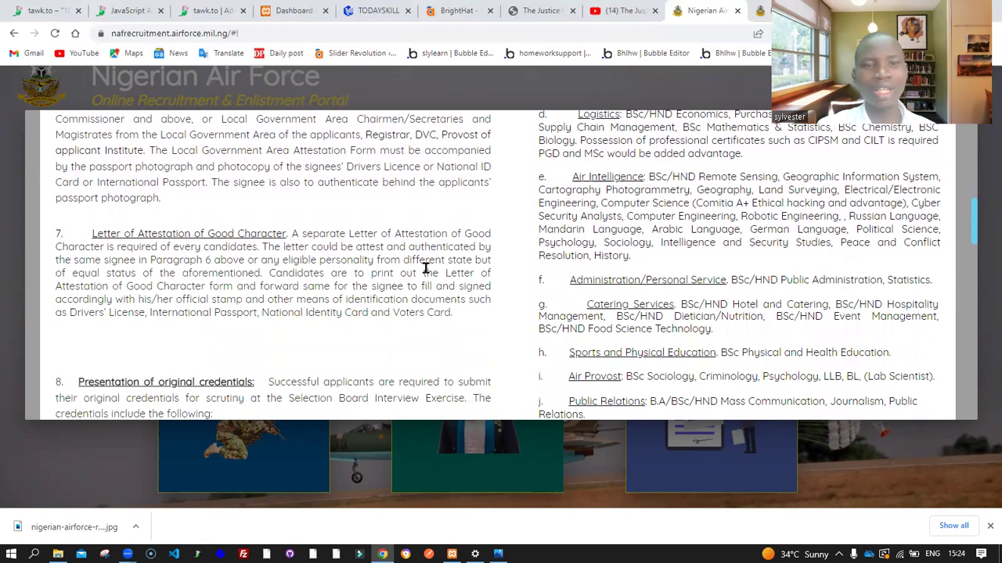
drag(88, 243, 121, 234)
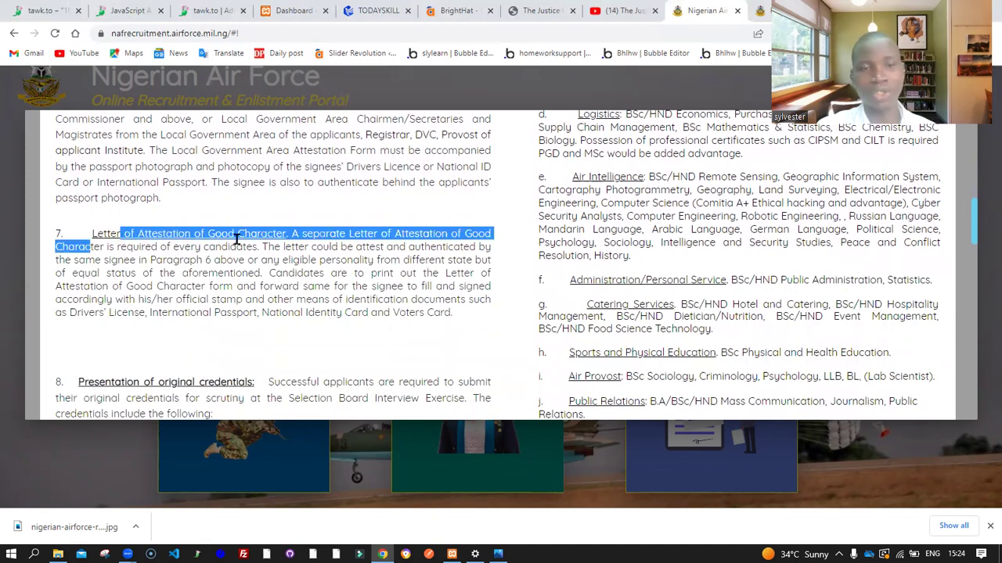
click(311, 235)
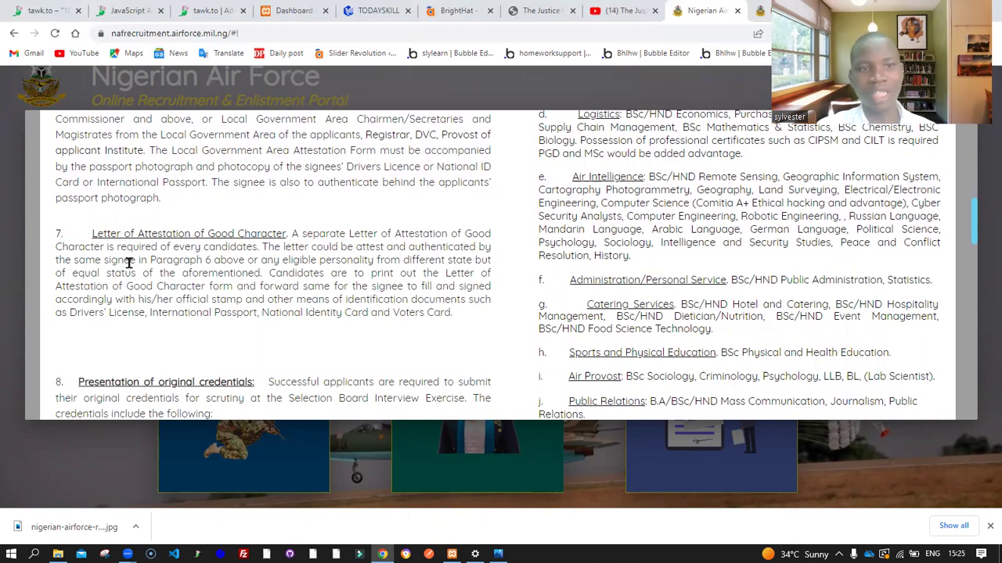
scroll(216, 264, up, 1)
scroll(215, 265, up, 1)
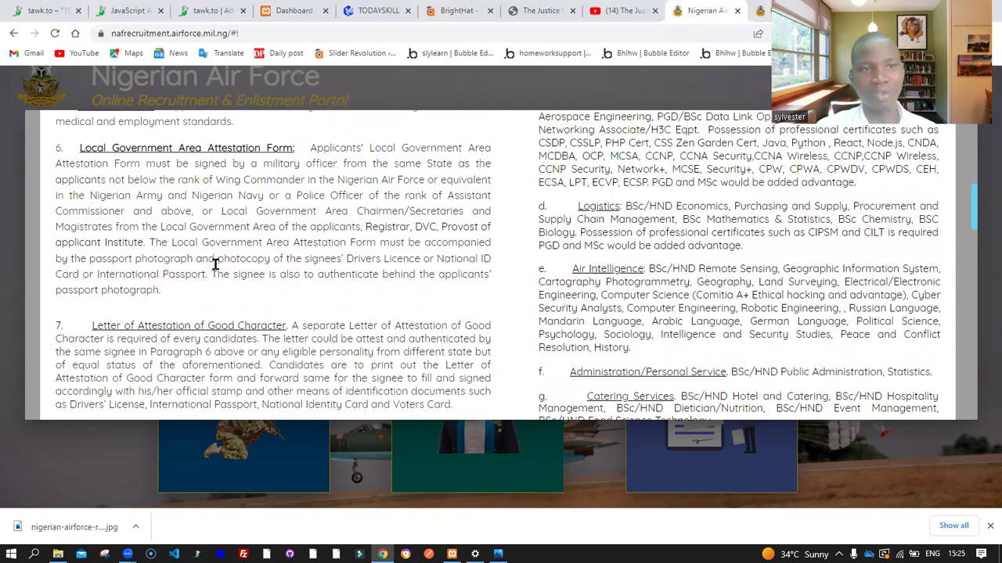
drag(80, 177, 321, 202)
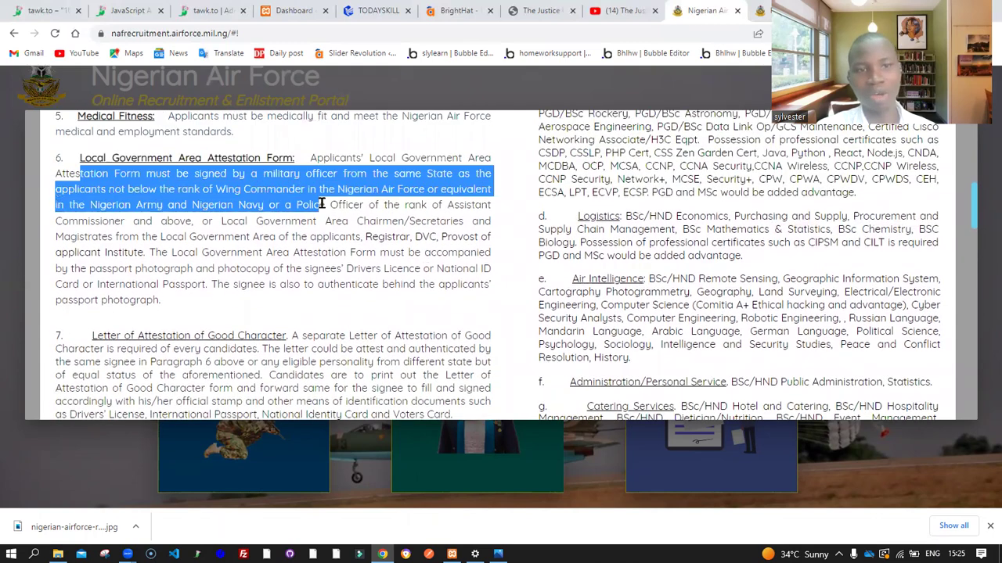
scroll(289, 348, down, 1)
scroll(289, 348, down, 1)
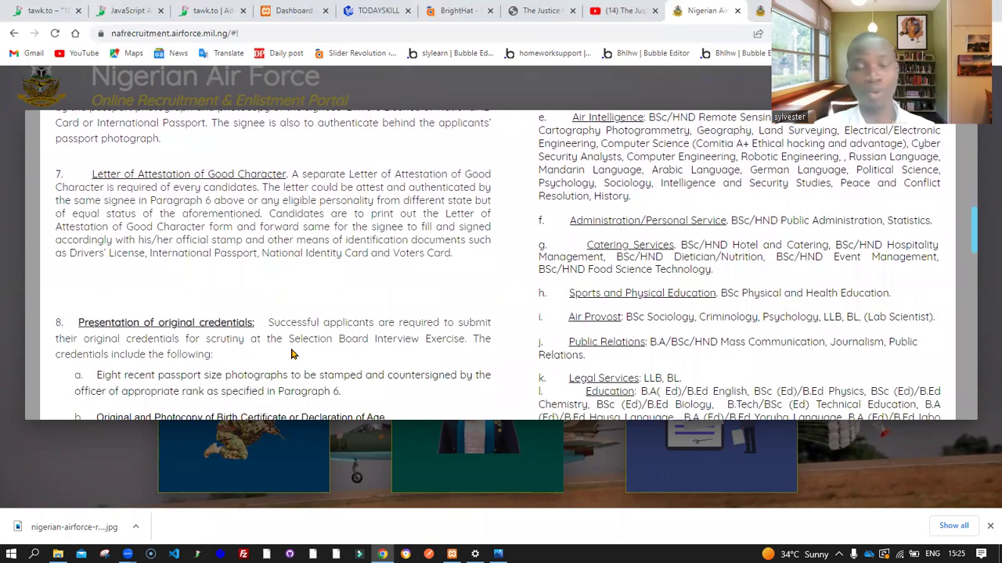
scroll(291, 353, down, 2)
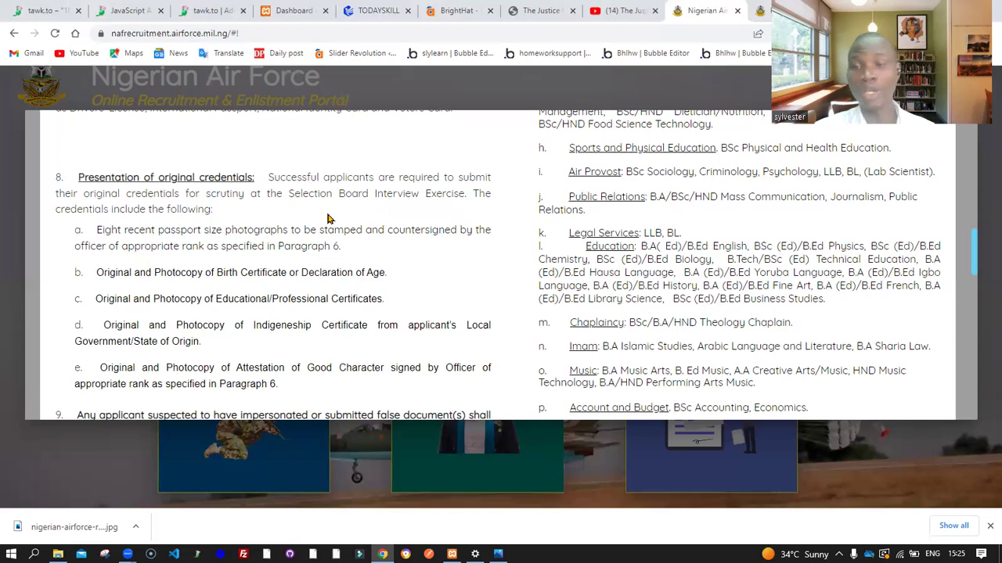
scroll(328, 219, down, 1)
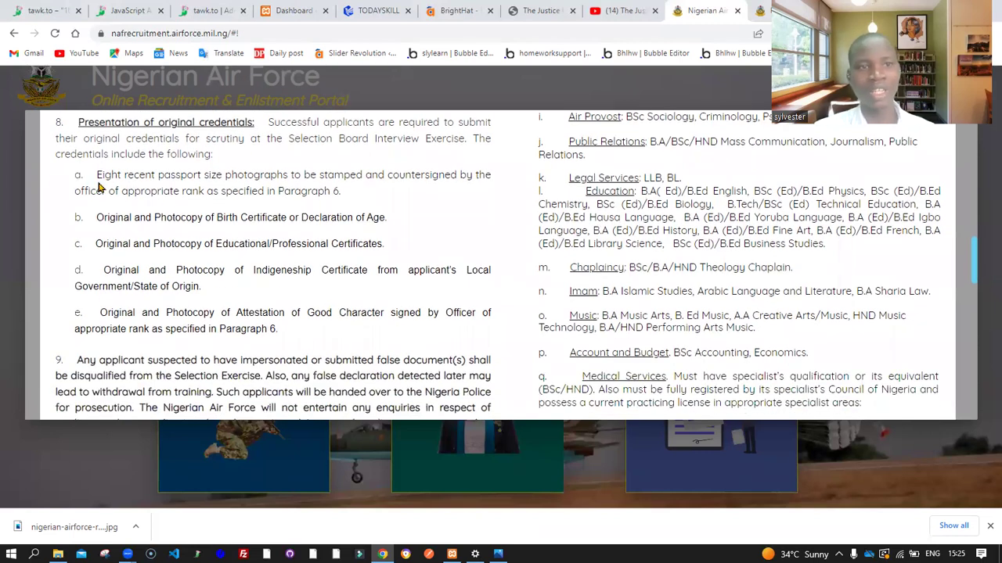
drag(96, 175, 336, 178)
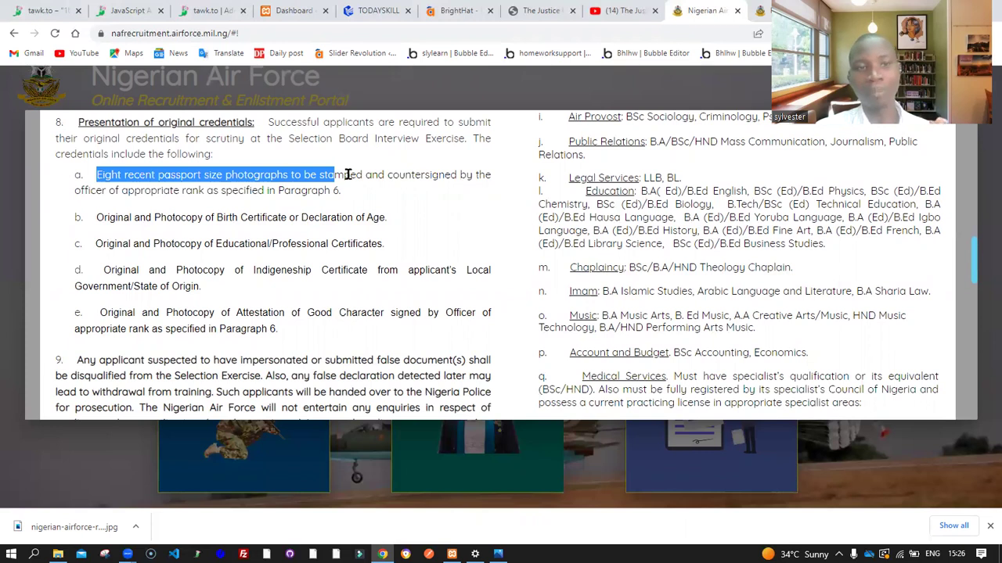
click(101, 176)
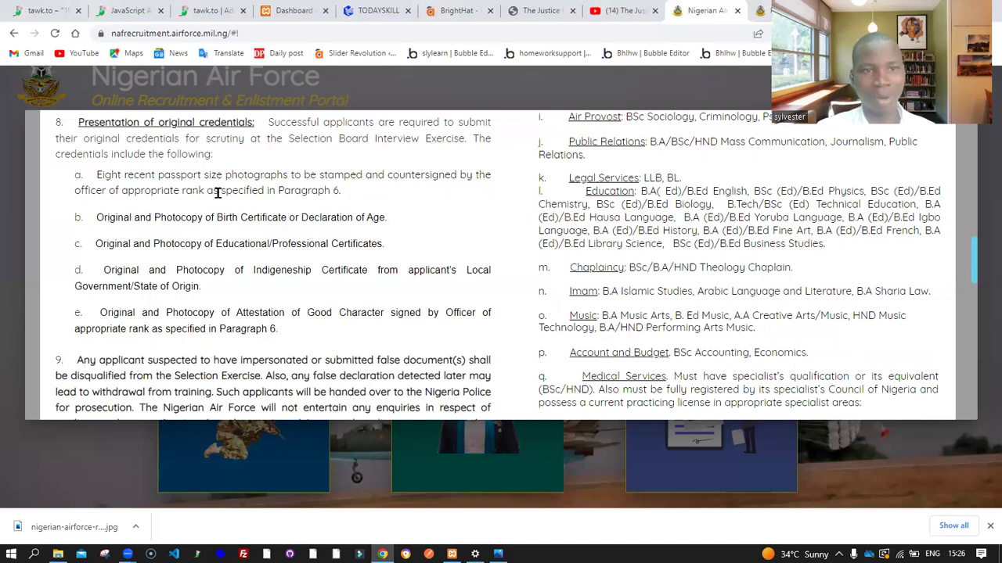
scroll(240, 195, up, 3)
scroll(241, 195, up, 1)
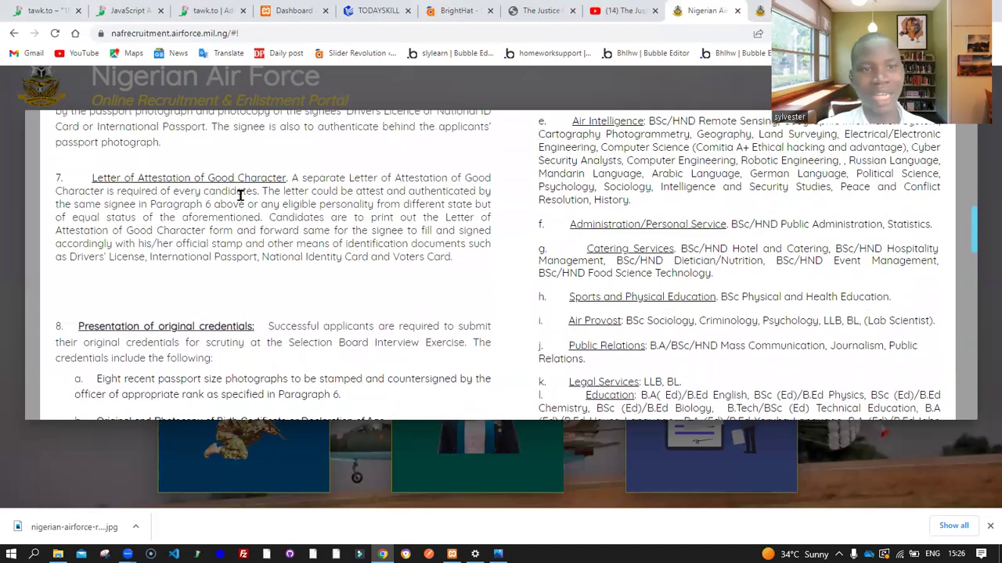
scroll(170, 188, down, 3)
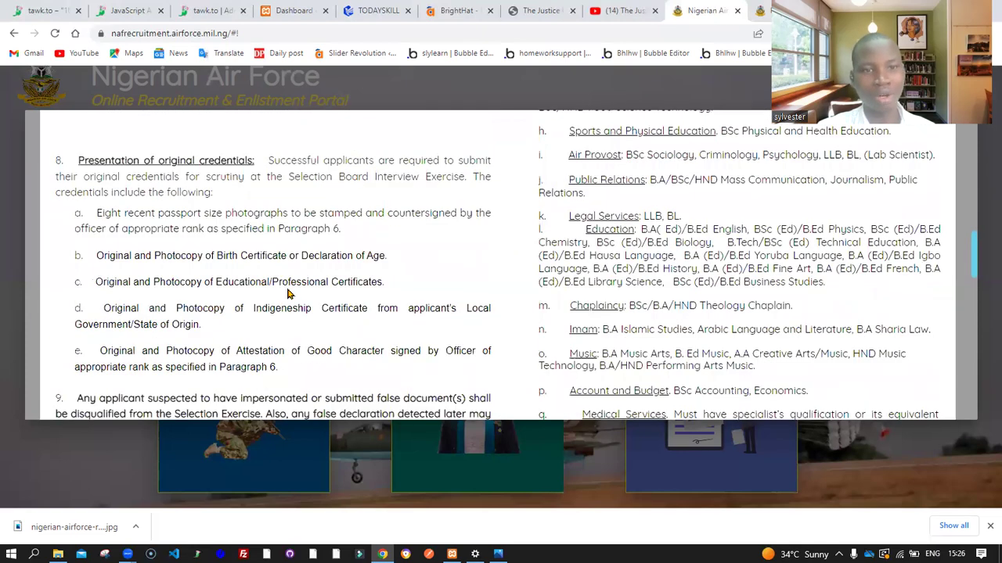
scroll(287, 293, down, 1)
scroll(286, 226, down, 1)
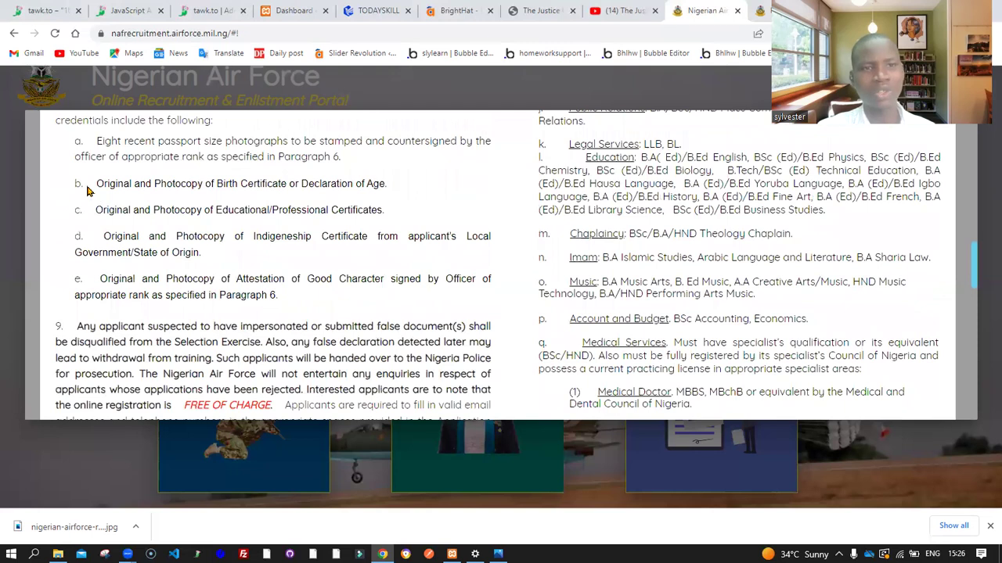
drag(92, 184, 301, 182)
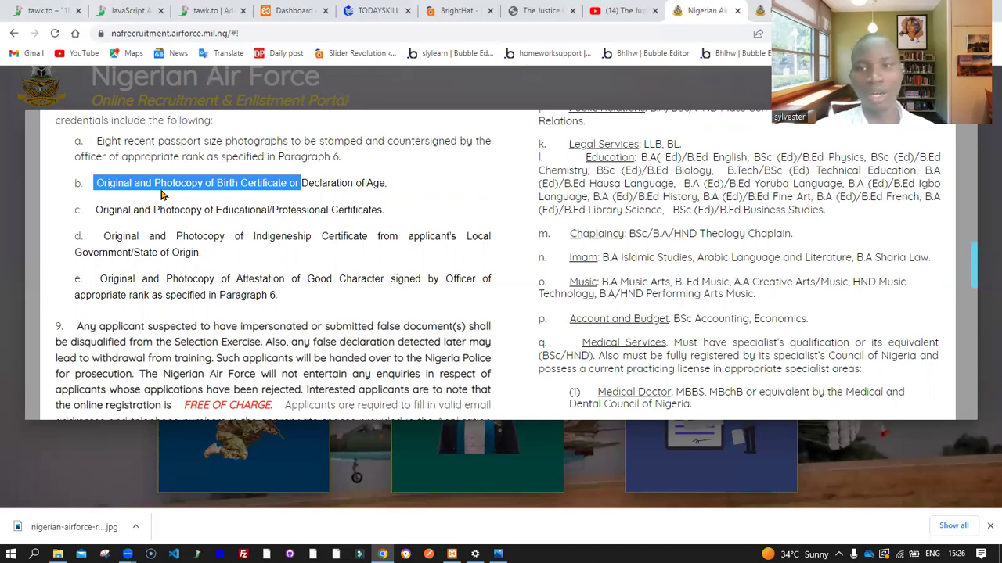
drag(95, 209, 410, 212)
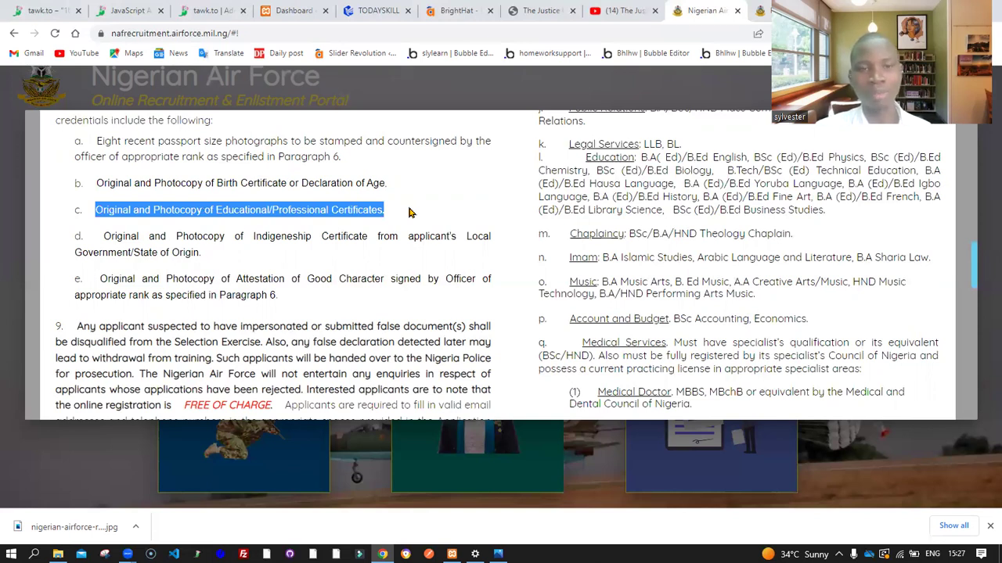
scroll(409, 212, down, 1)
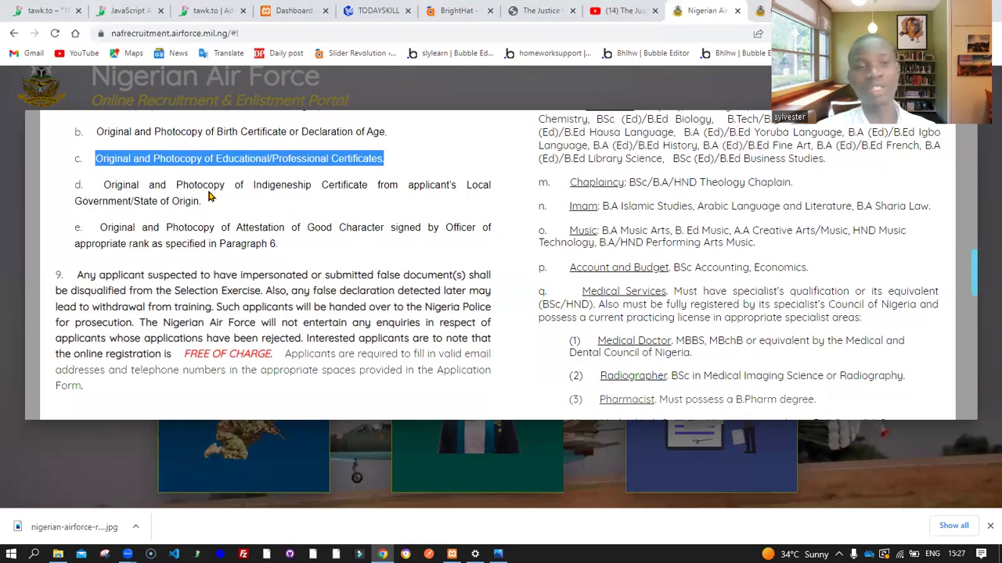
drag(207, 204, 95, 188)
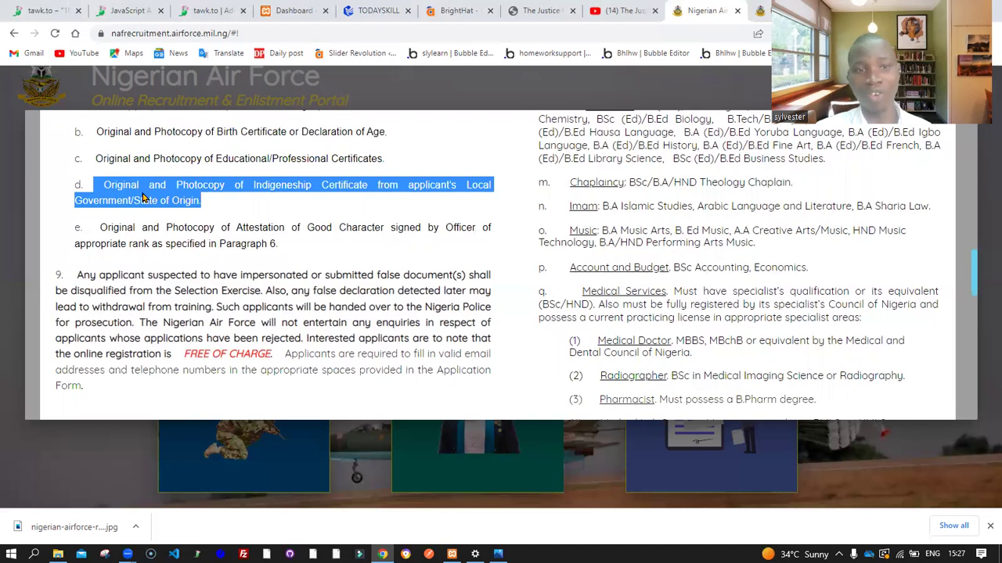
click(227, 202)
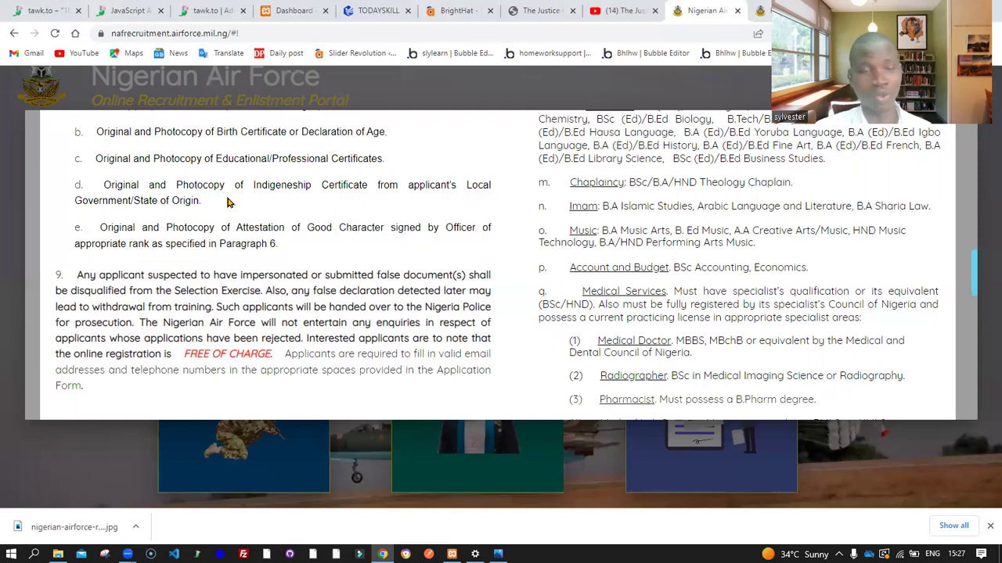
drag(208, 203, 102, 188)
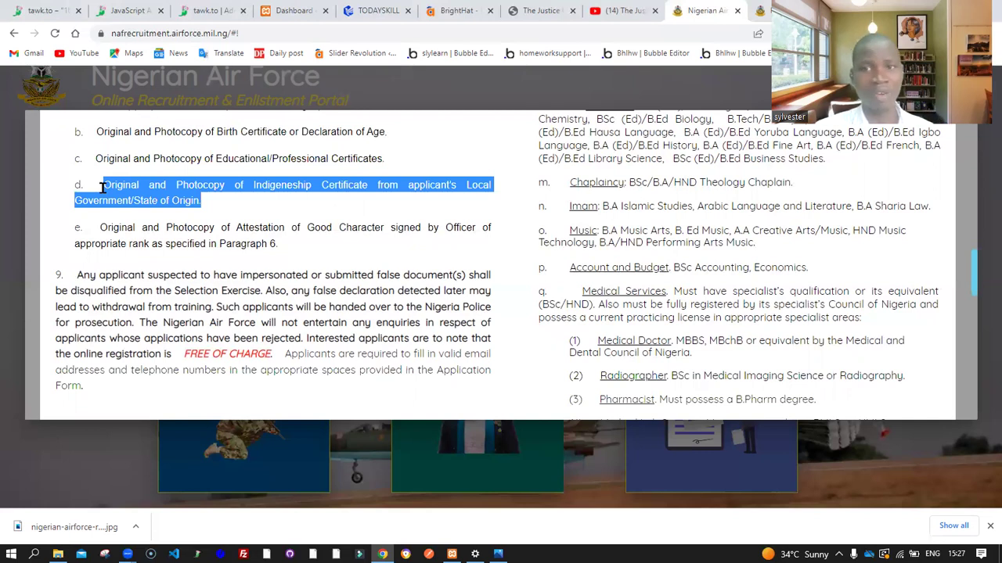
click(104, 188)
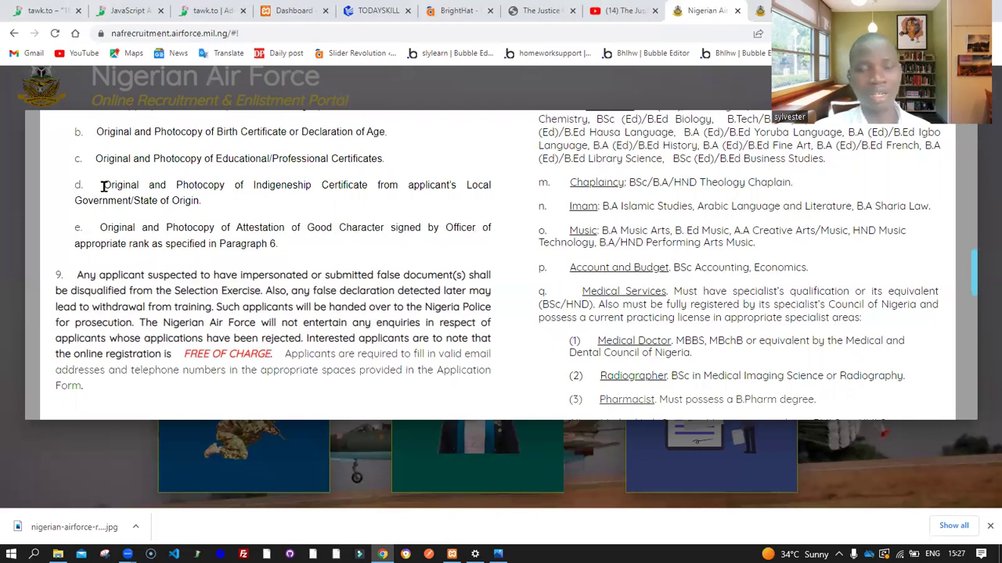
drag(103, 187, 207, 202)
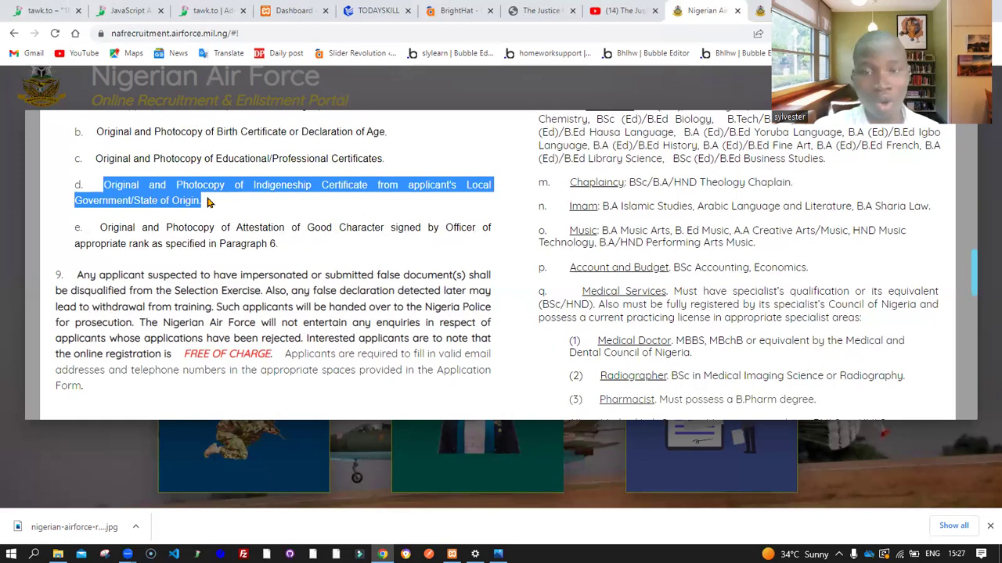
click(207, 202)
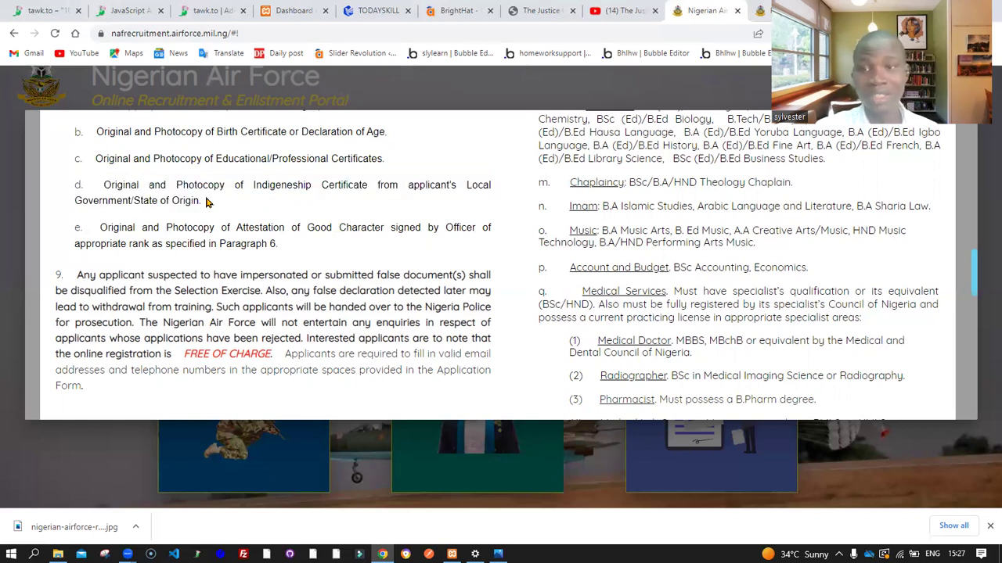
drag(94, 229, 298, 249)
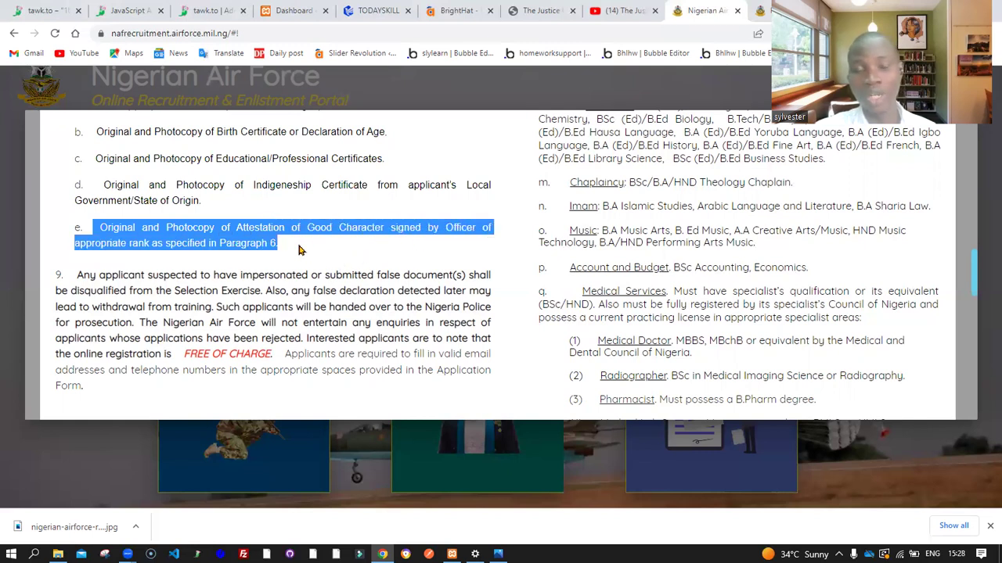
Highlight the false-document disqualification warning in item 9
scroll(299, 249, up, 4)
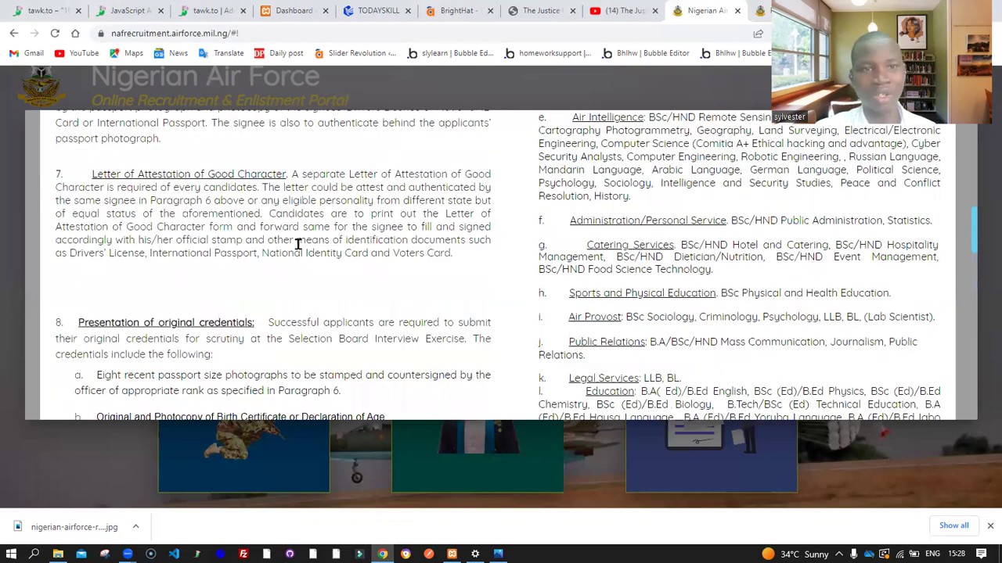
scroll(298, 244, up, 2)
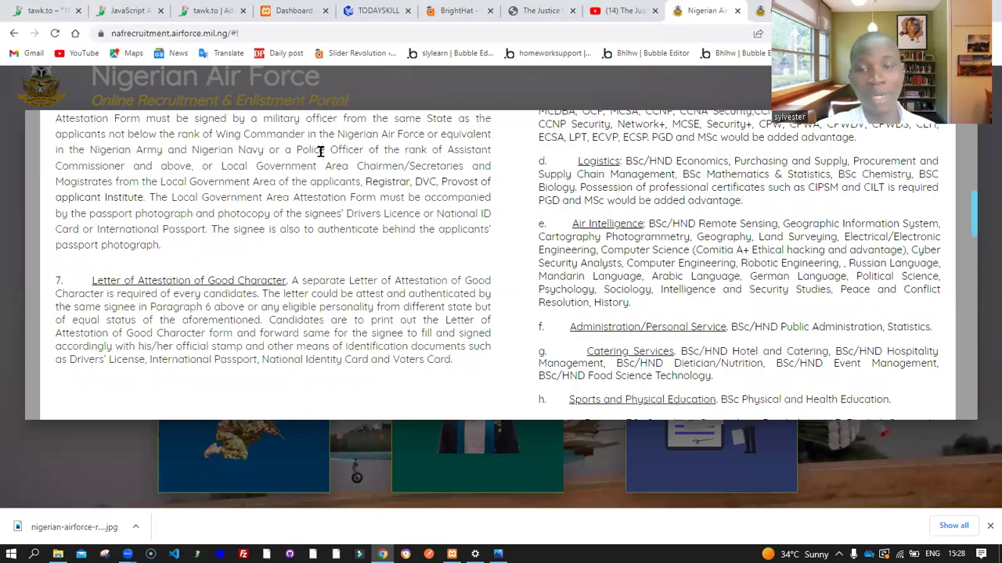
scroll(320, 151, down, 3)
scroll(320, 151, down, 4)
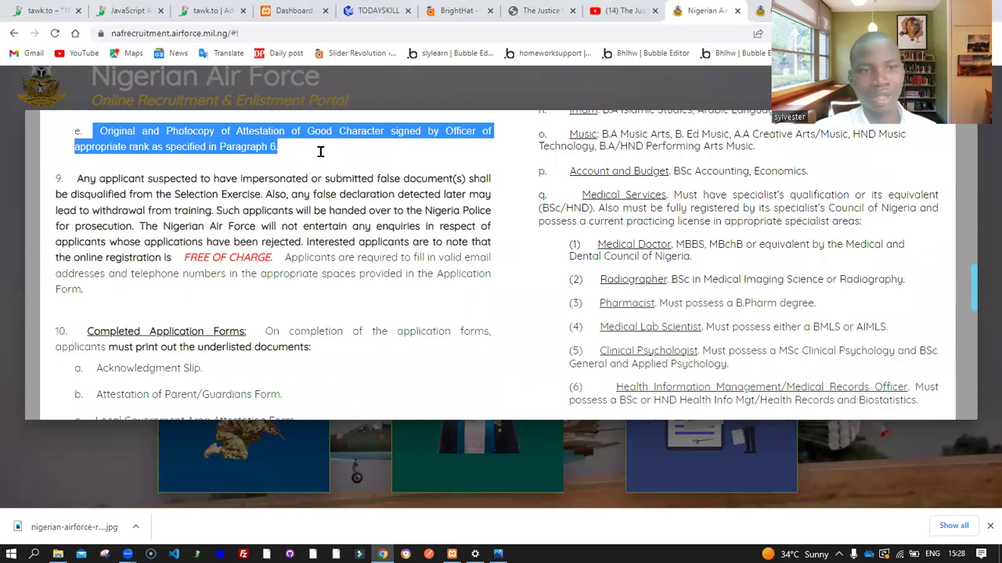
drag(82, 177, 247, 196)
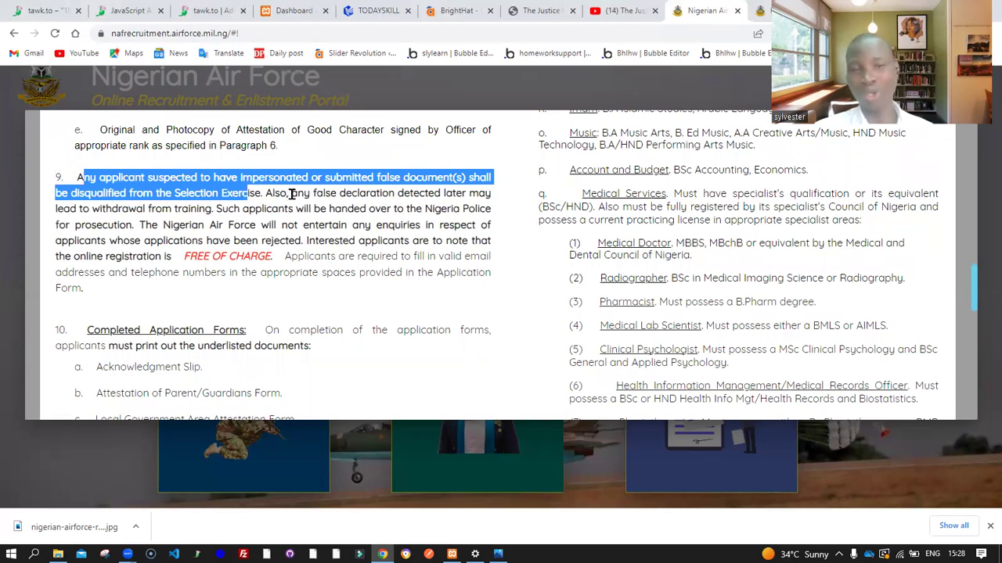
key(shift+Right)
key(shift+Right)
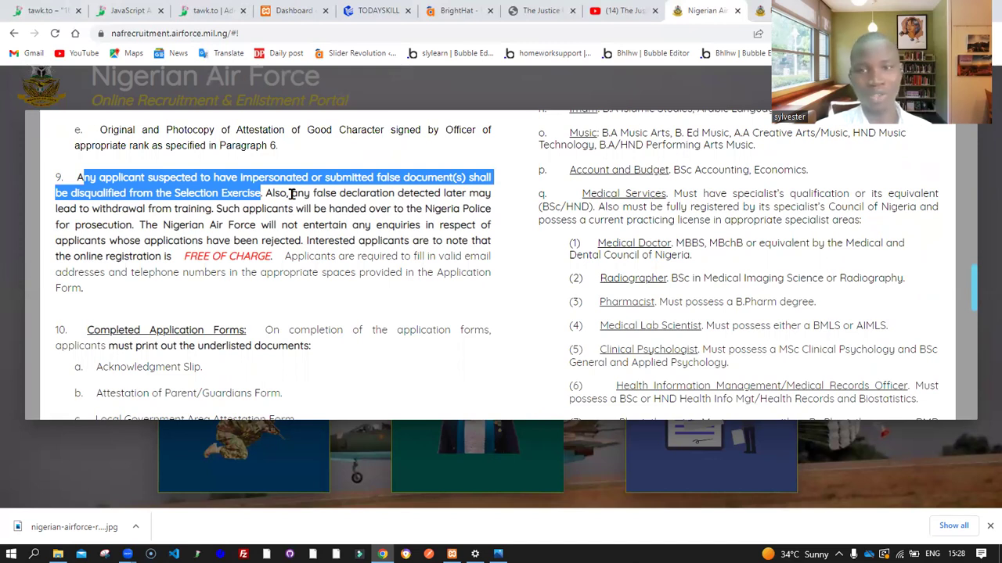
Highlight the 'FREE OF CHARGE.' note in paragraph 9 instead
scroll(291, 194, up, 2)
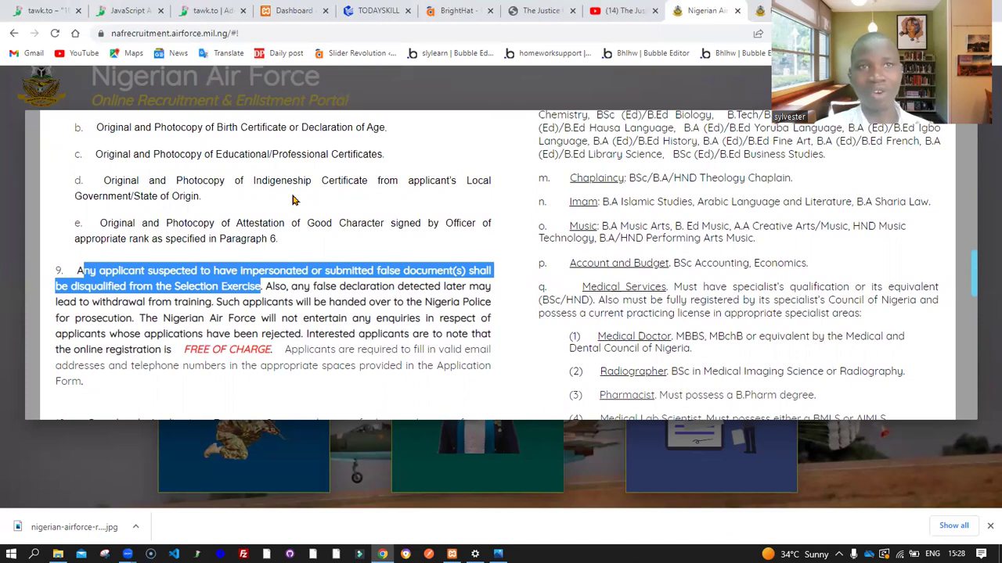
scroll(292, 199, down, 1)
scroll(291, 197, up, 1)
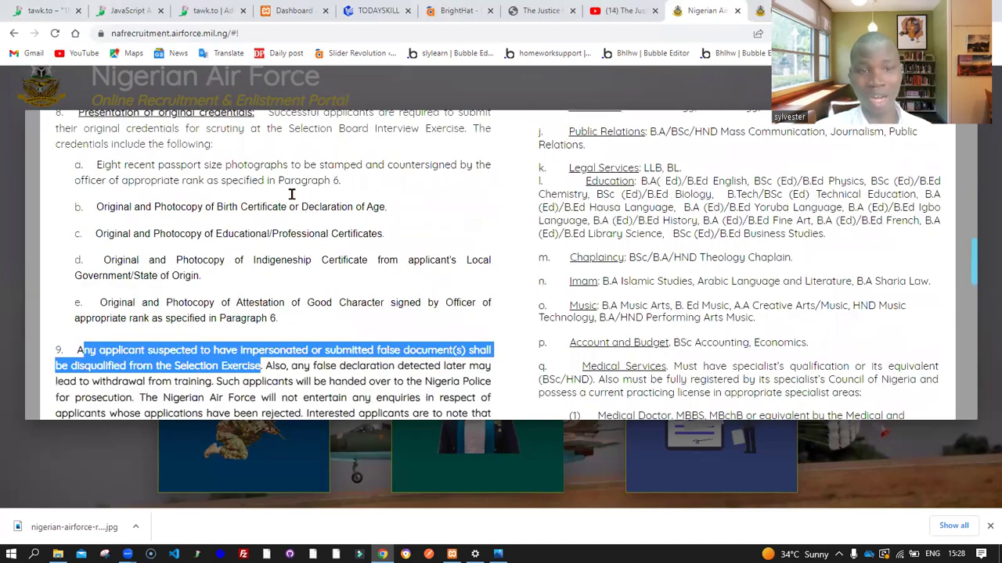
scroll(291, 193, down, 1)
scroll(294, 200, down, 1)
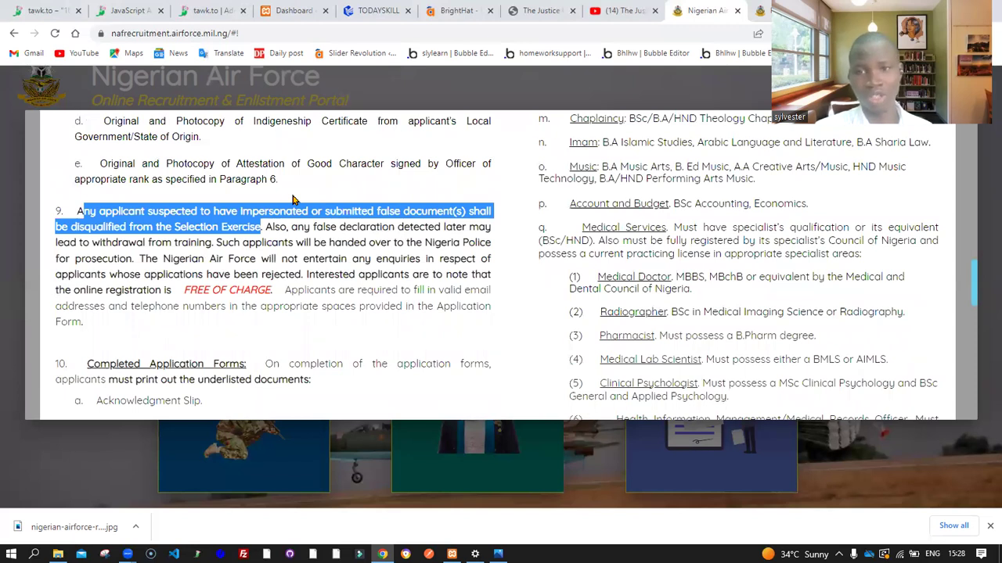
scroll(292, 200, down, 1)
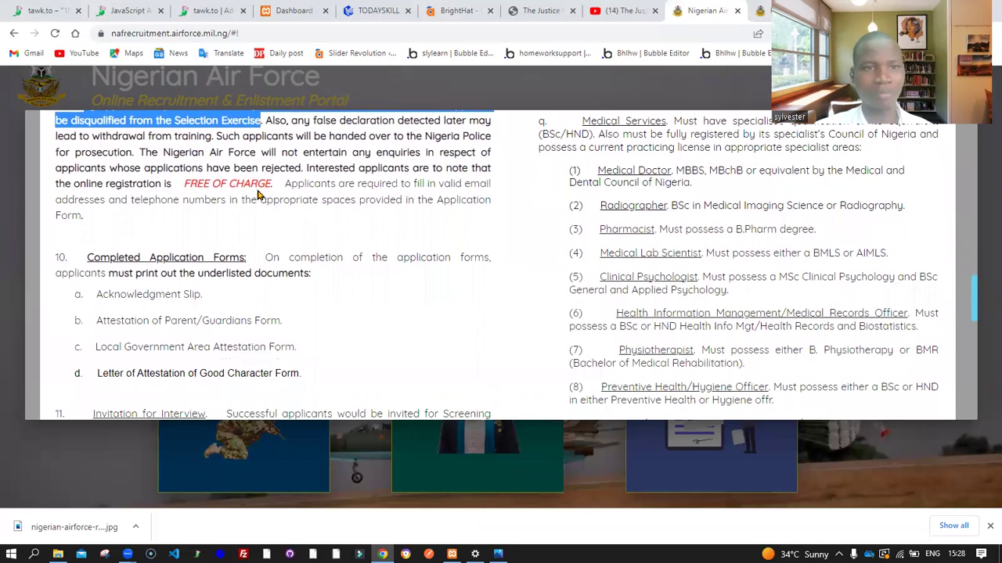
drag(184, 183, 280, 188)
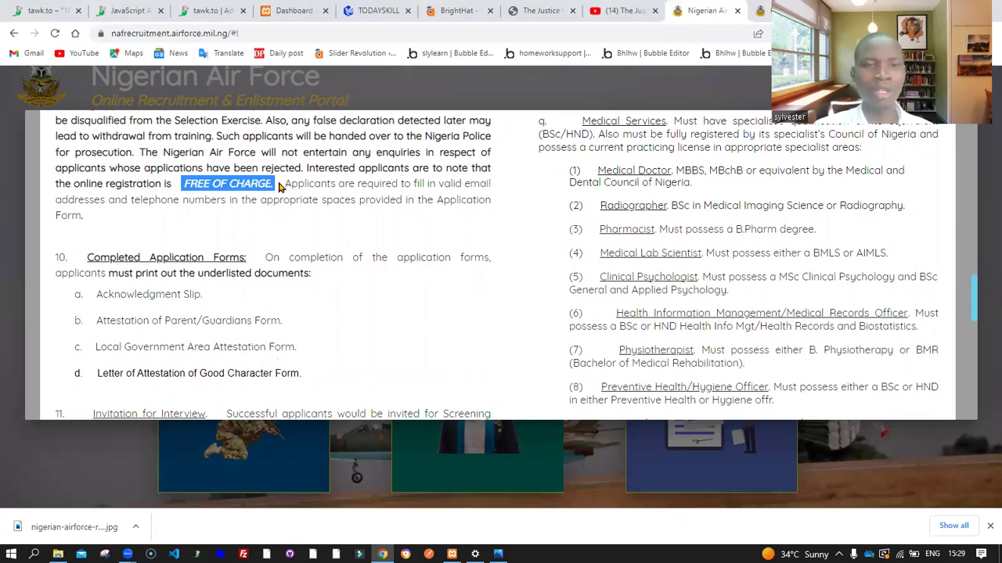
scroll(279, 186, up, 3)
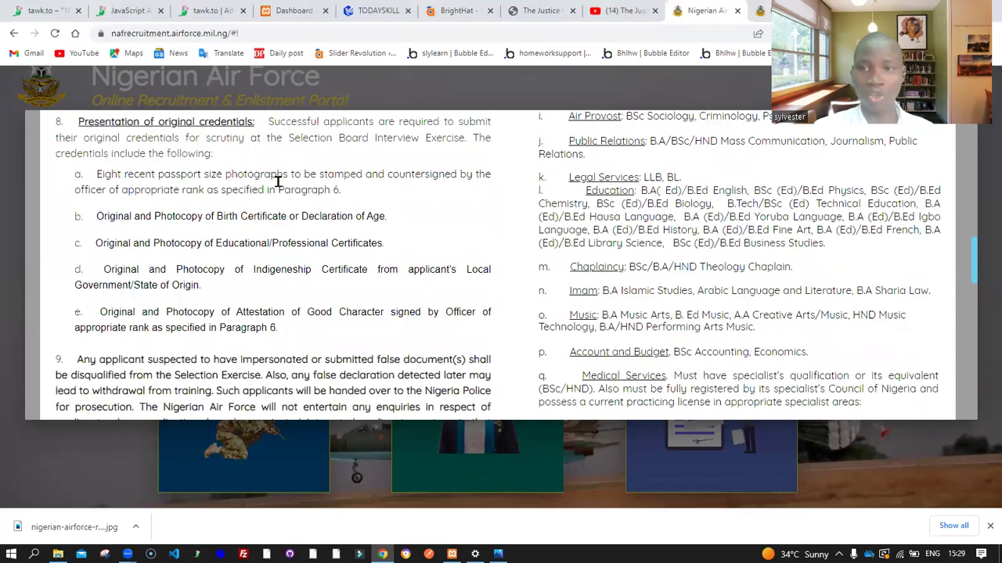
scroll(278, 184, down, 3)
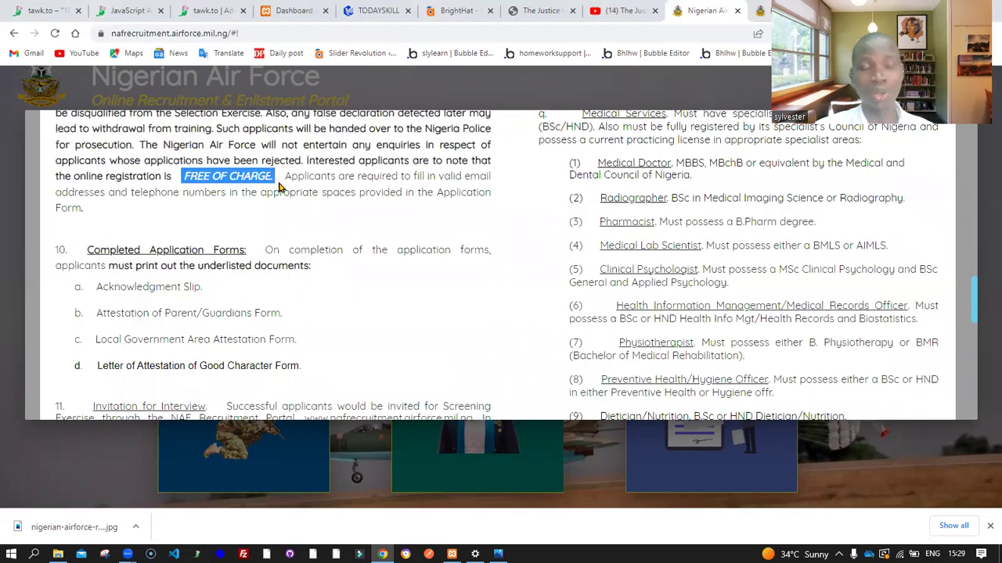
scroll(329, 297, down, 1)
click(329, 297)
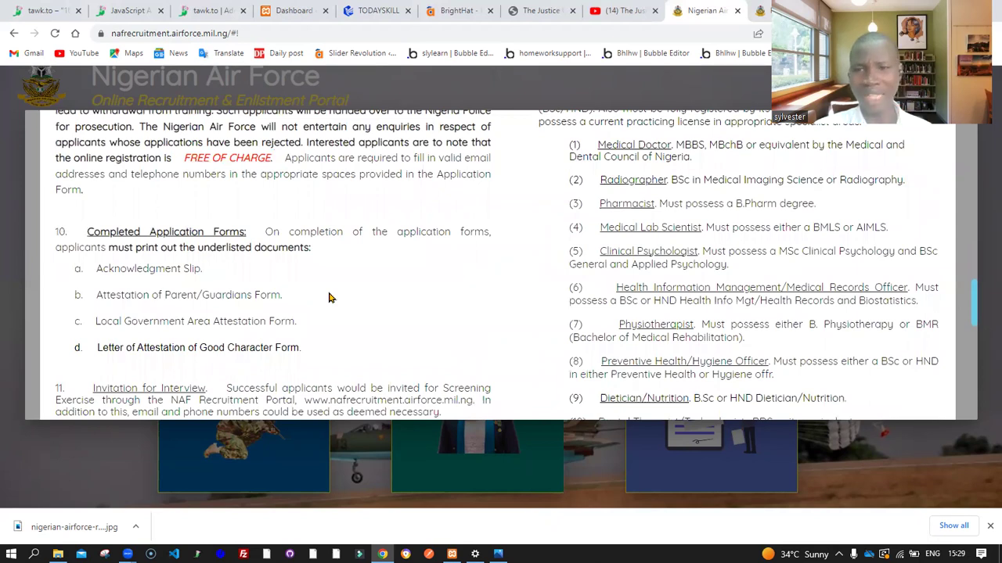
scroll(329, 297, up, 1)
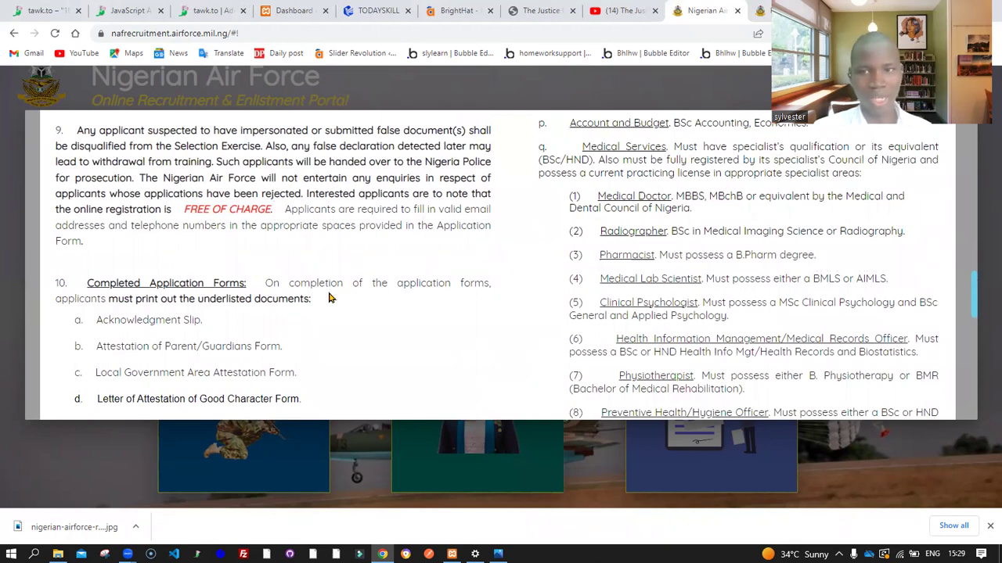
scroll(329, 298, down, 3)
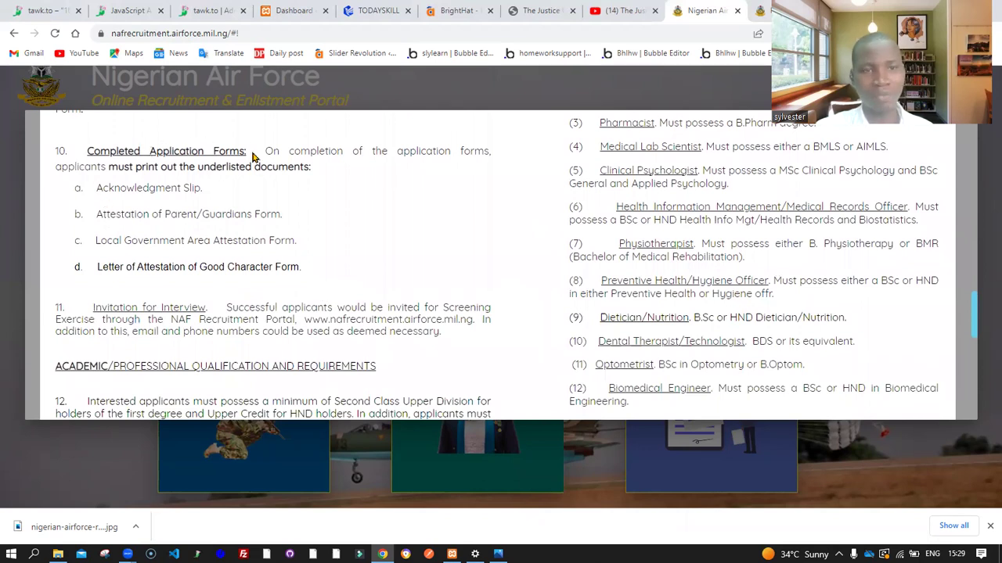
scroll(252, 157, up, 3)
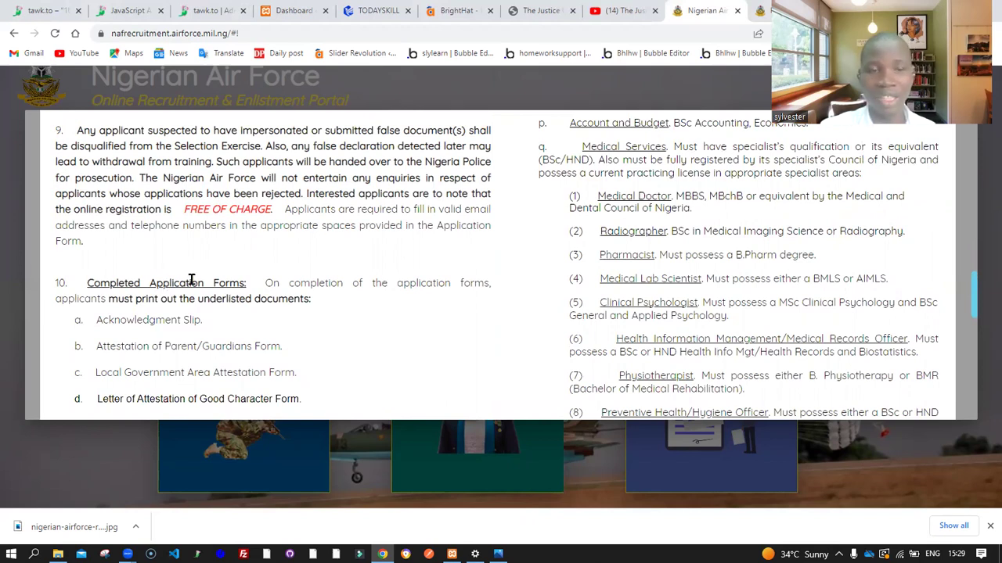
scroll(191, 280, down, 1)
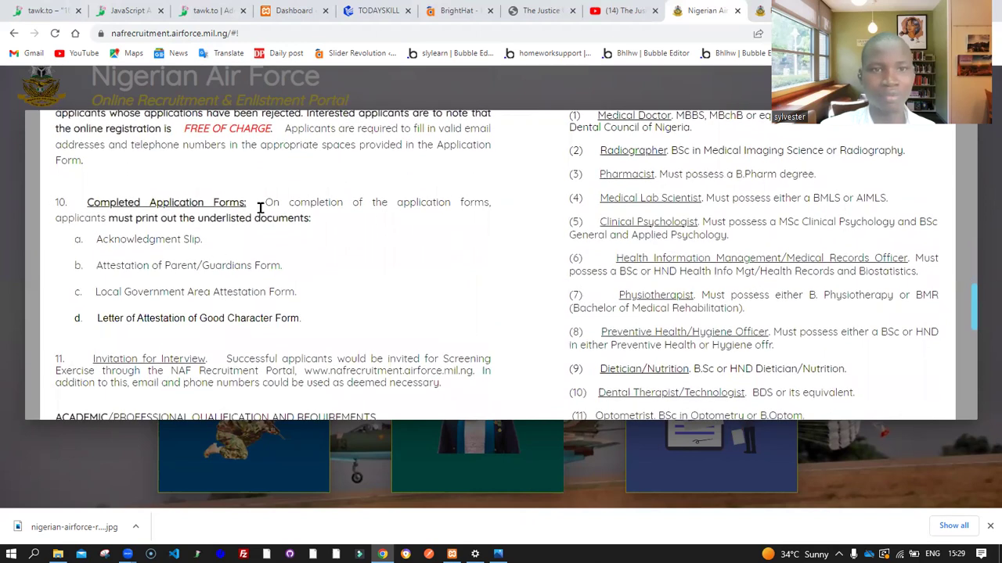
drag(264, 203, 288, 231)
click(283, 245)
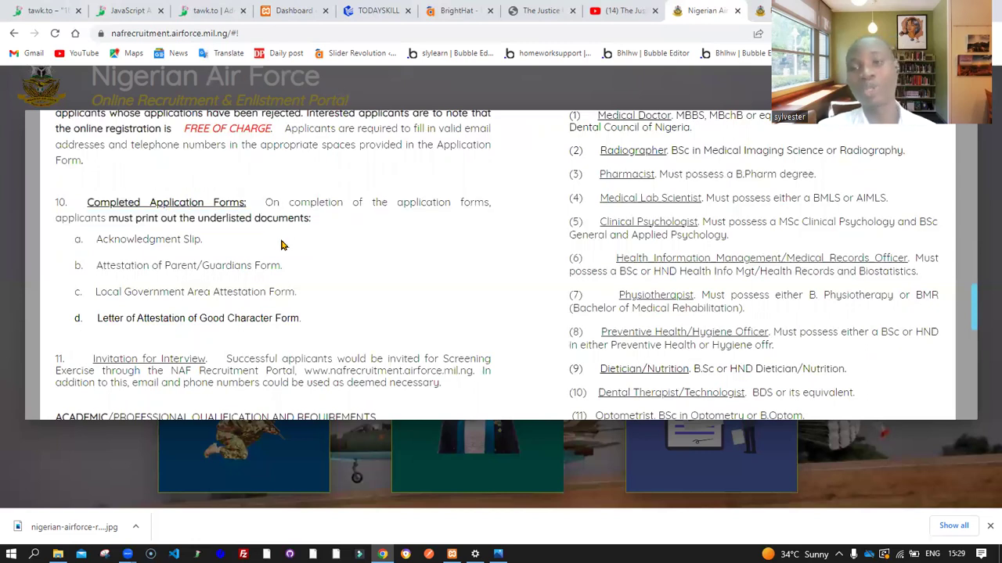
drag(96, 238, 137, 274)
click(177, 268)
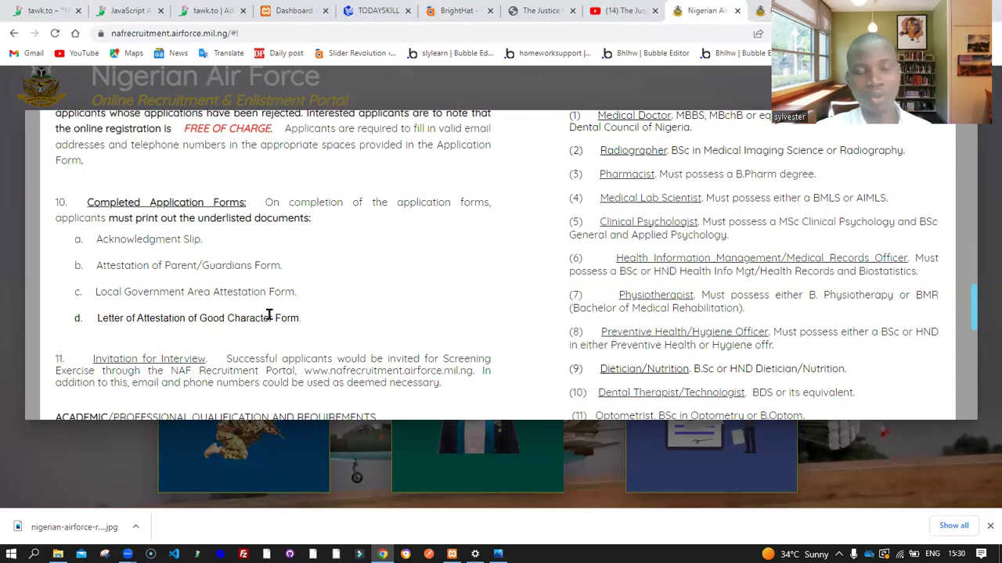
Highlight the Letter of Attestation of Good Character Form entry (item d)
drag(300, 318, 89, 320)
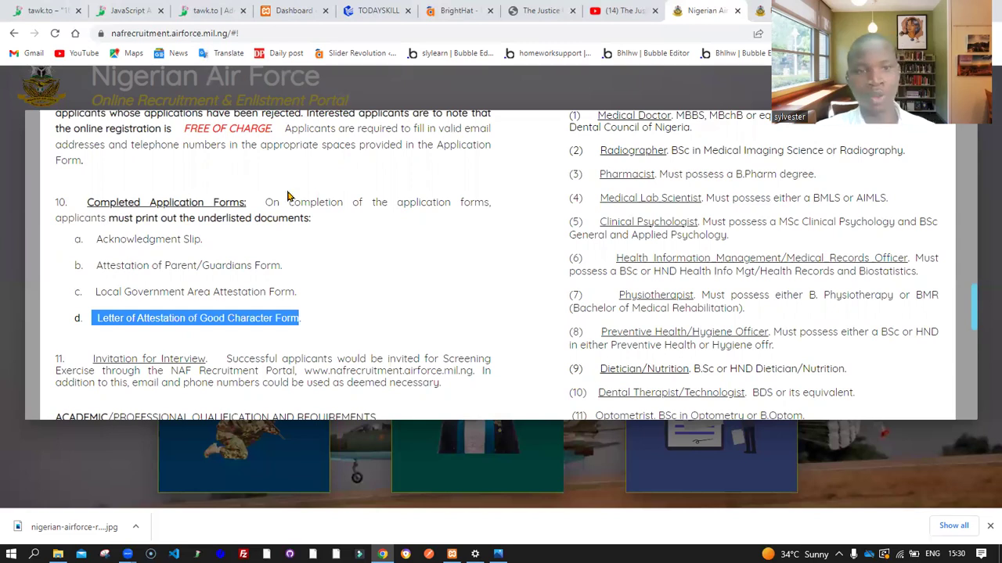
scroll(288, 196, down, 2)
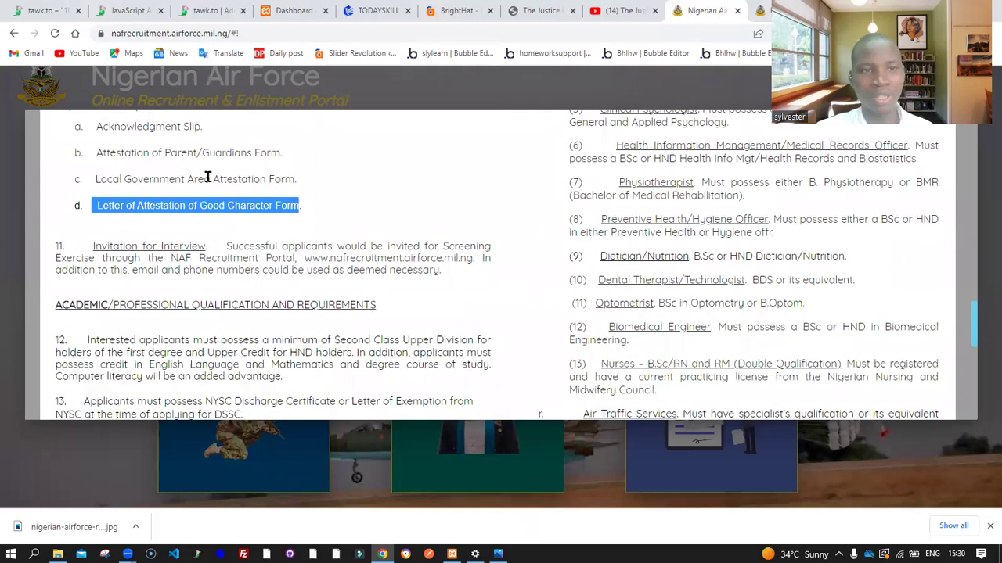
scroll(205, 175, up, 1)
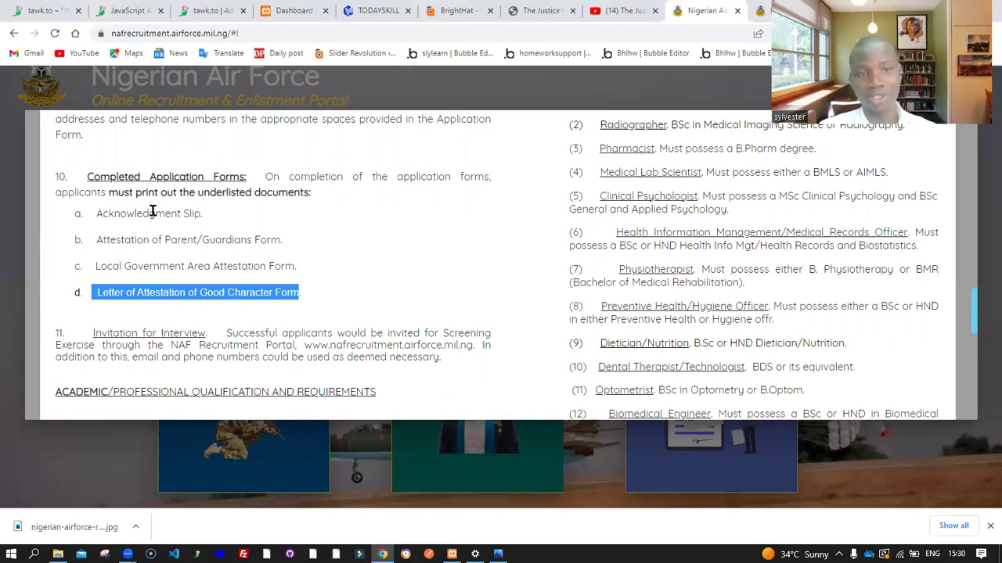
scroll(152, 212, down, 1)
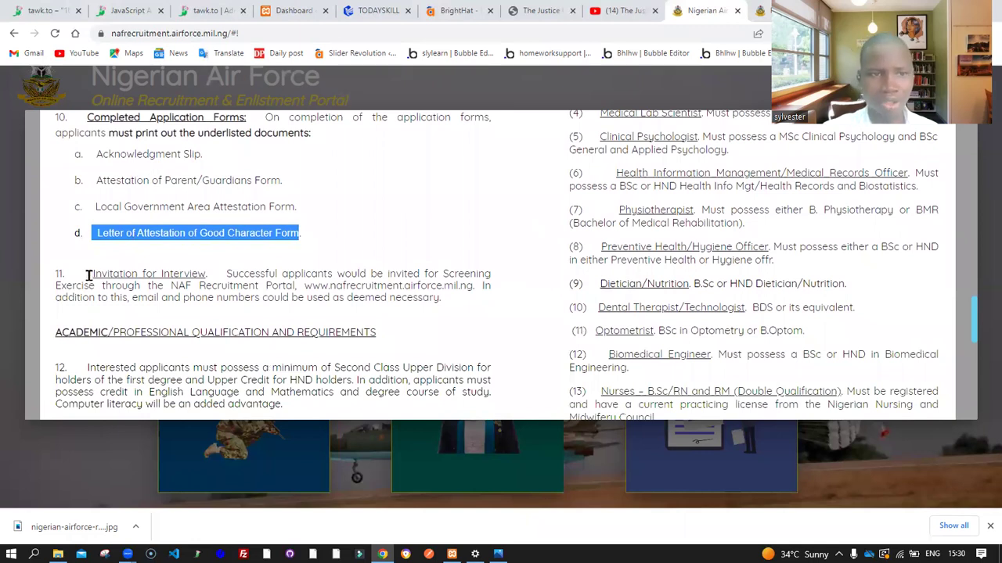
Highlight then clear the Invitation for Interview paragraph, and scroll to qualification items 12–14
drag(89, 273, 454, 297)
click(452, 304)
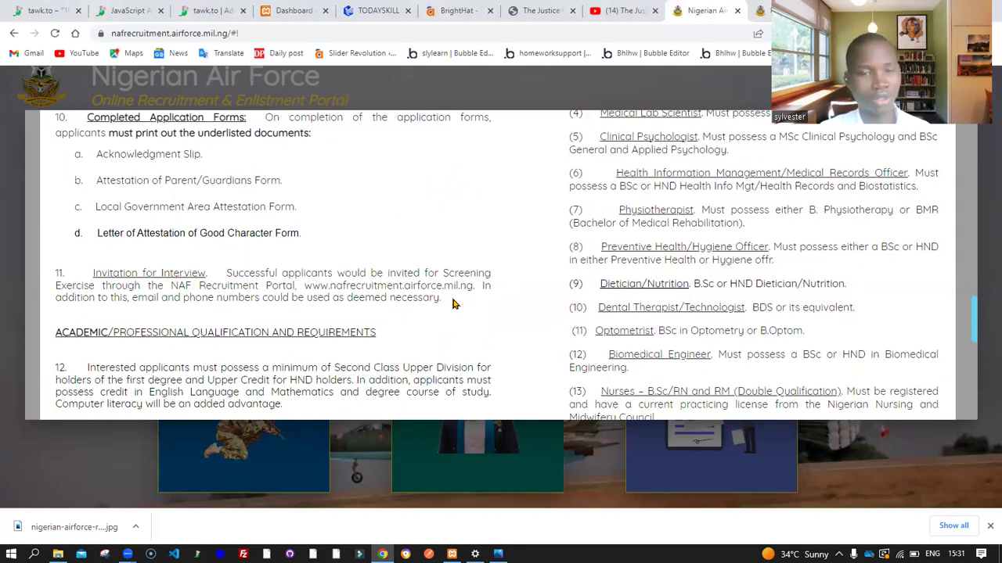
scroll(453, 304, down, 1)
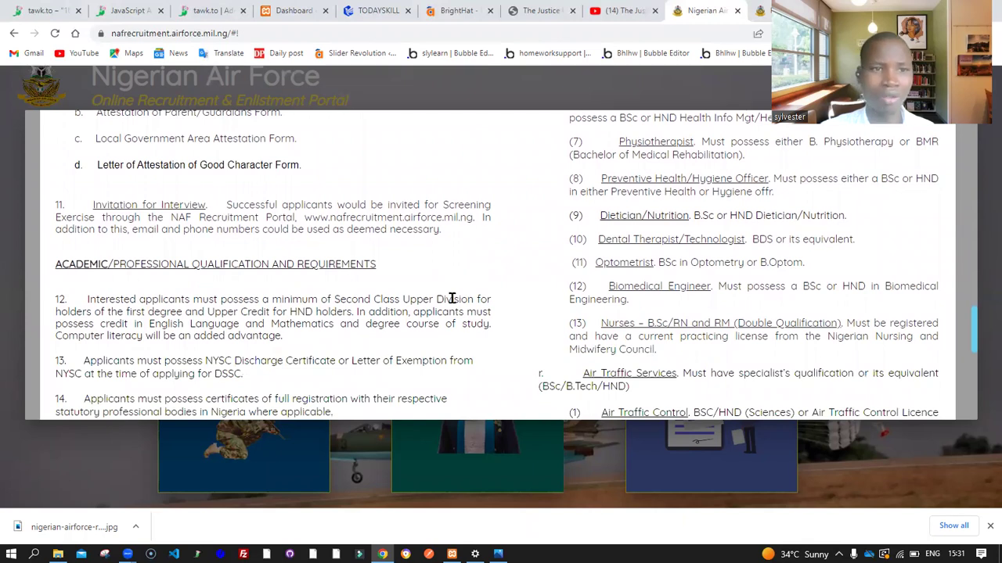
scroll(452, 299, down, 1)
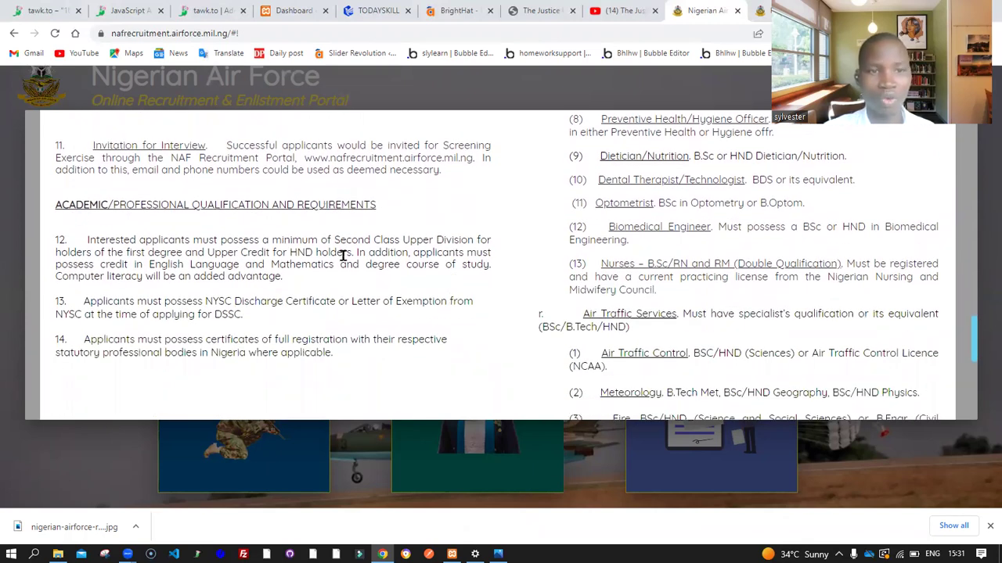
scroll(343, 255, down, 1)
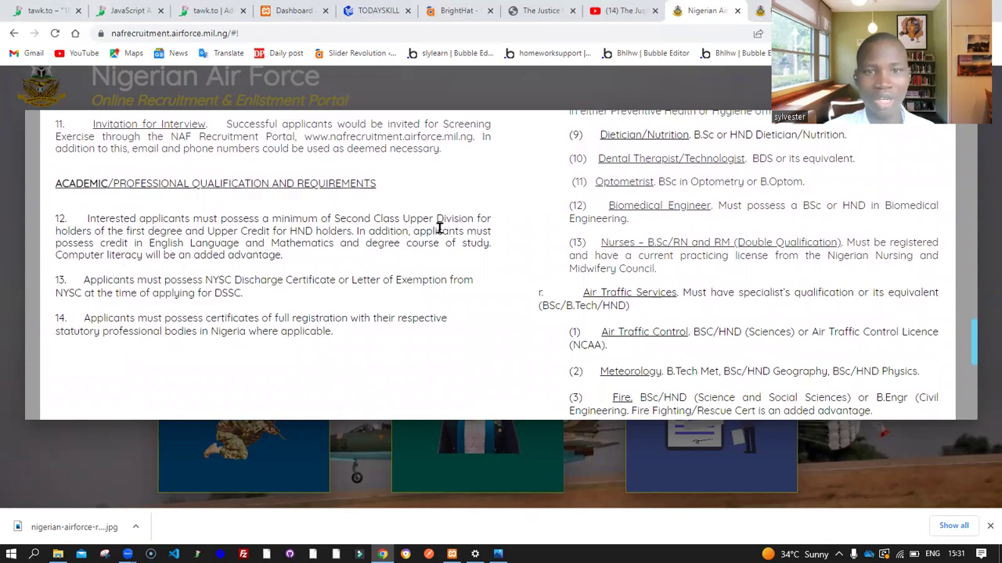
scroll(425, 264, down, 1)
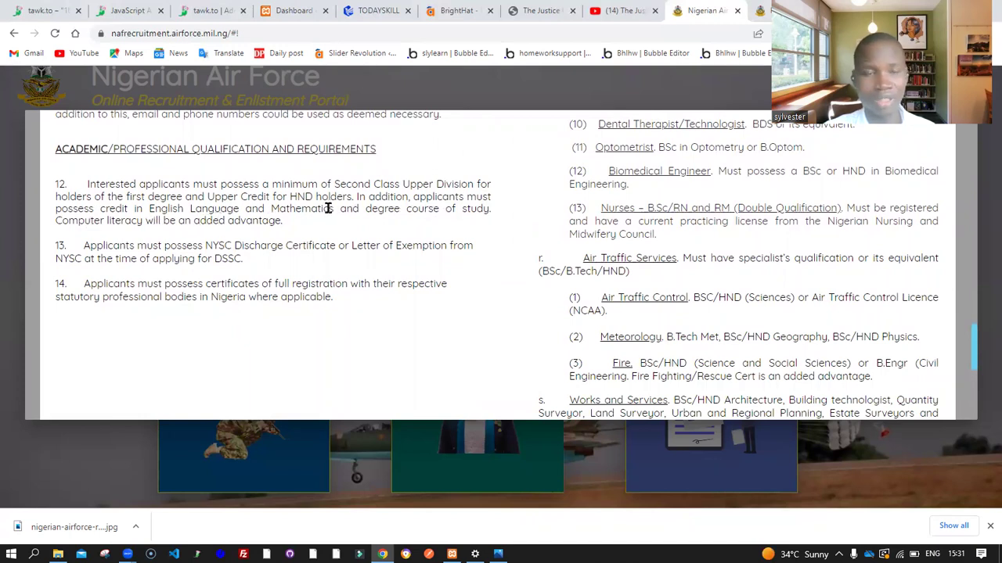
scroll(290, 248, down, 1)
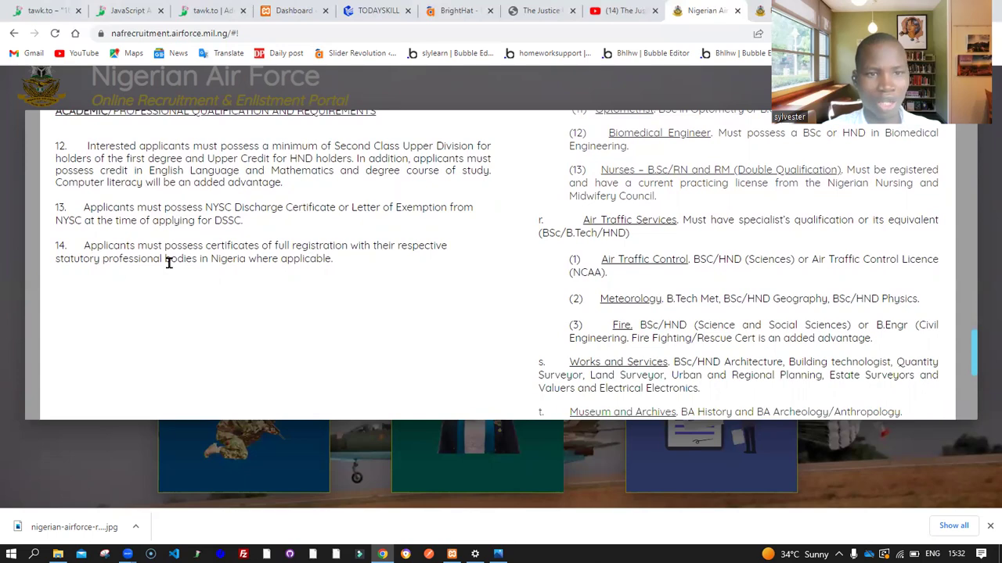
Highlight 'Aircraft Engineering' in item 15 Requirements, reselecting it once
scroll(470, 240, up, 2)
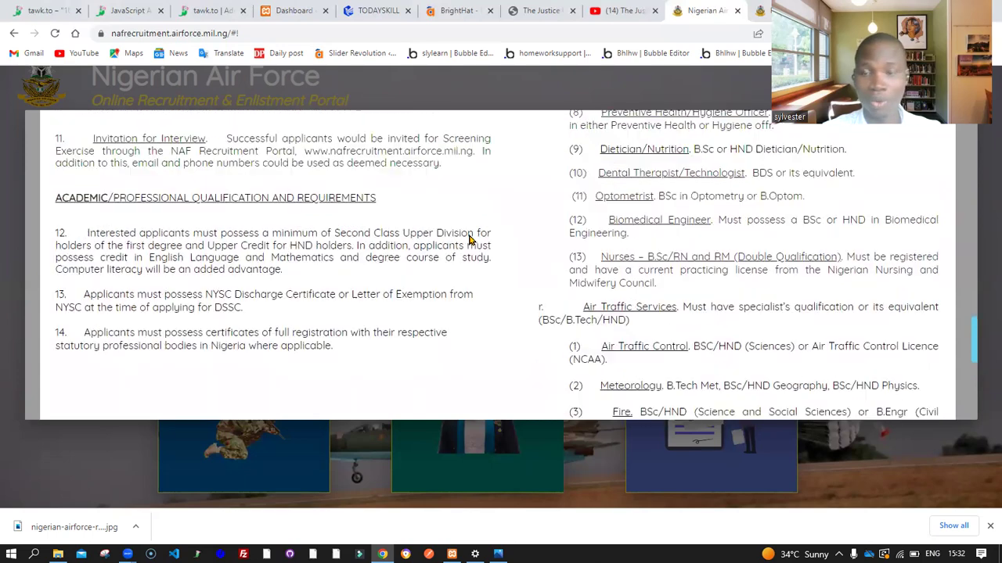
scroll(570, 208, up, 3)
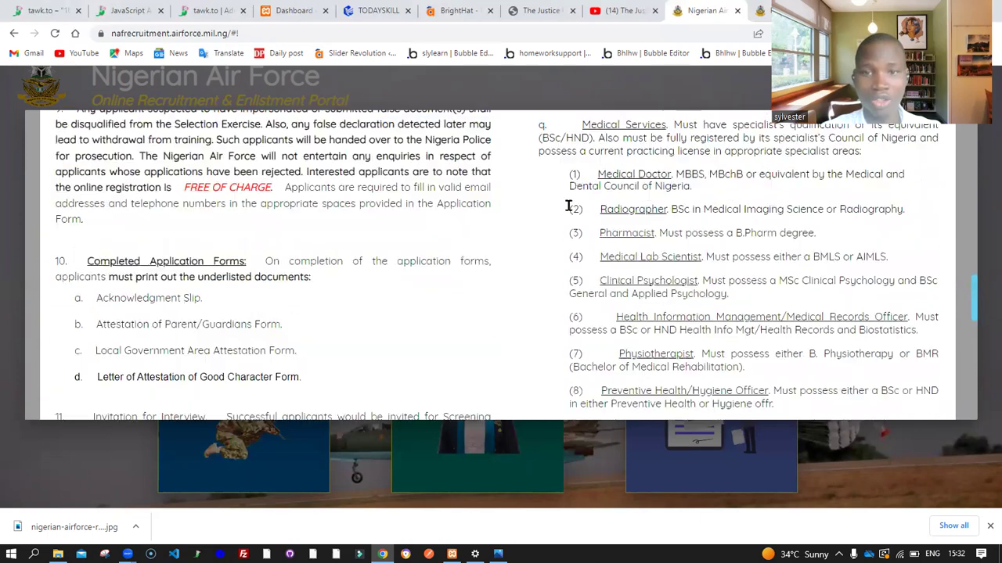
scroll(570, 210, up, 5)
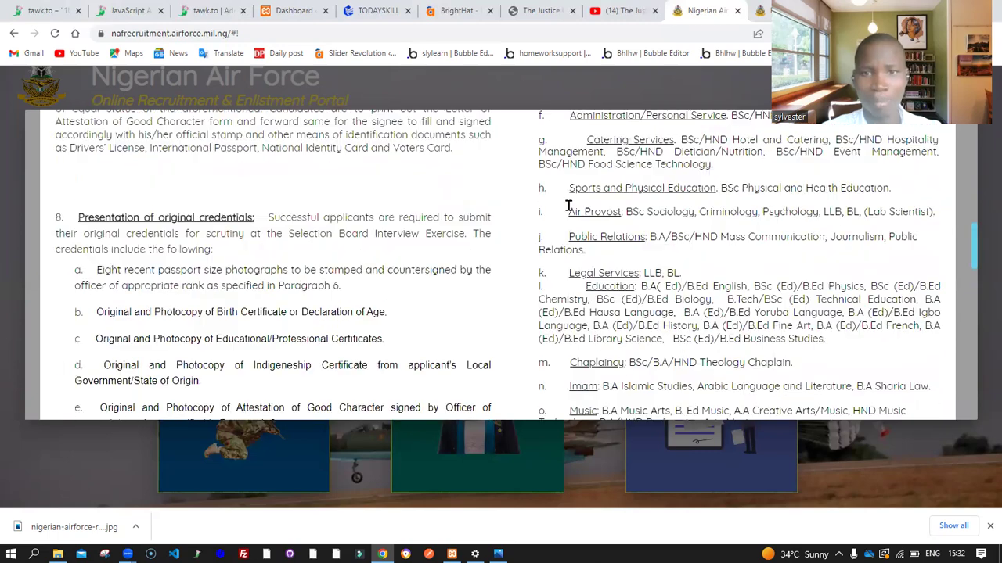
scroll(569, 207, up, 4)
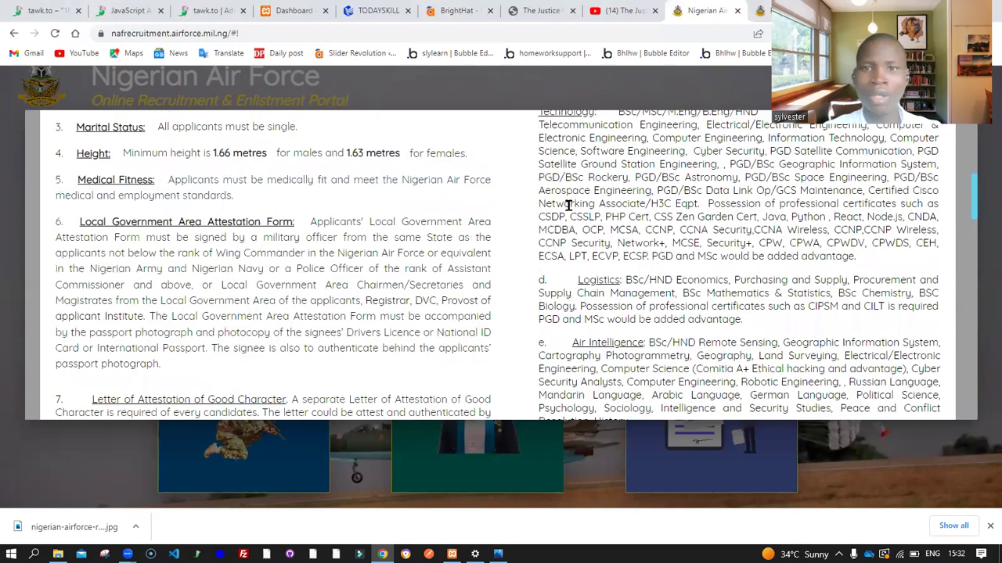
scroll(569, 205, up, 4)
scroll(569, 205, down, 3)
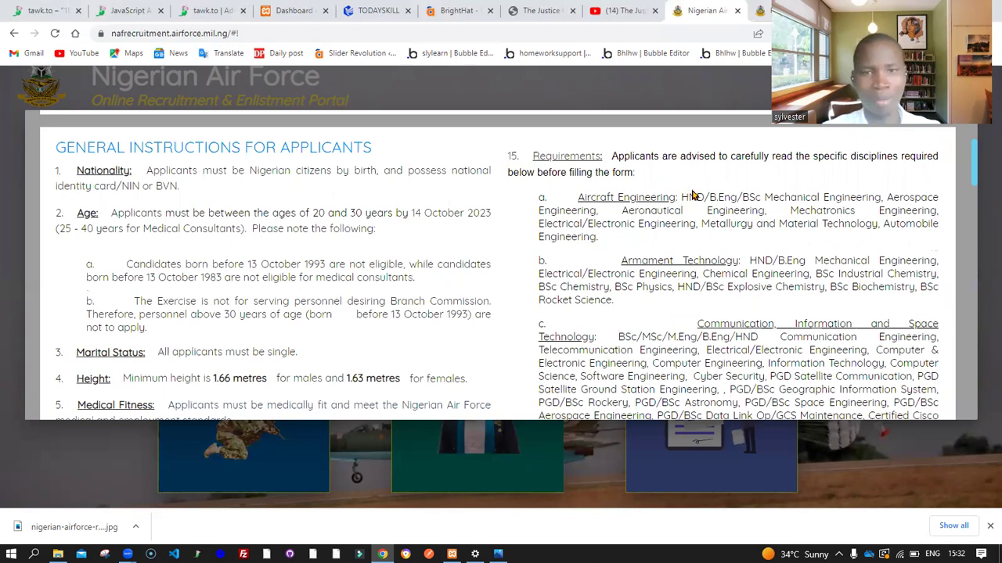
drag(676, 196, 574, 200)
click(603, 222)
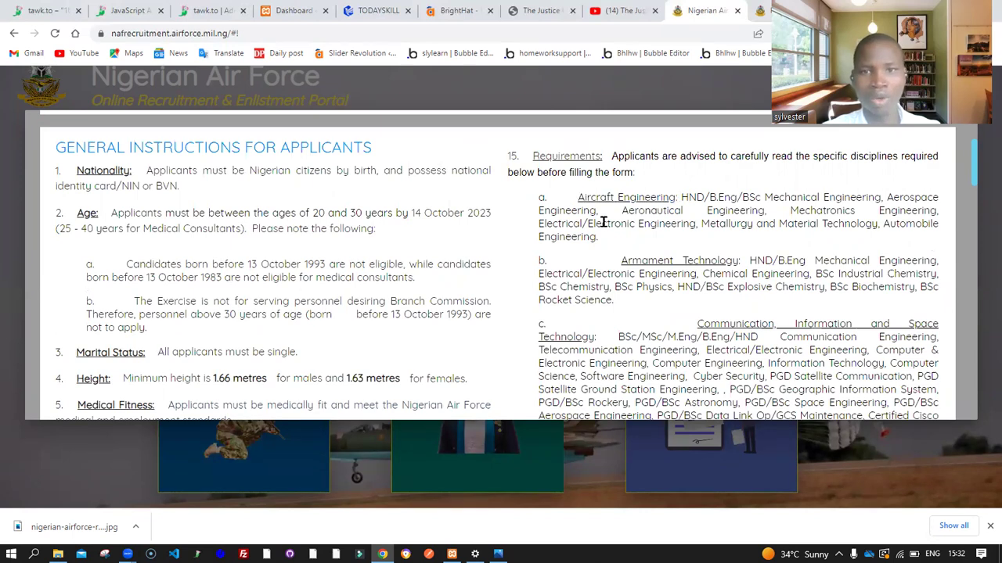
drag(574, 198, 663, 198)
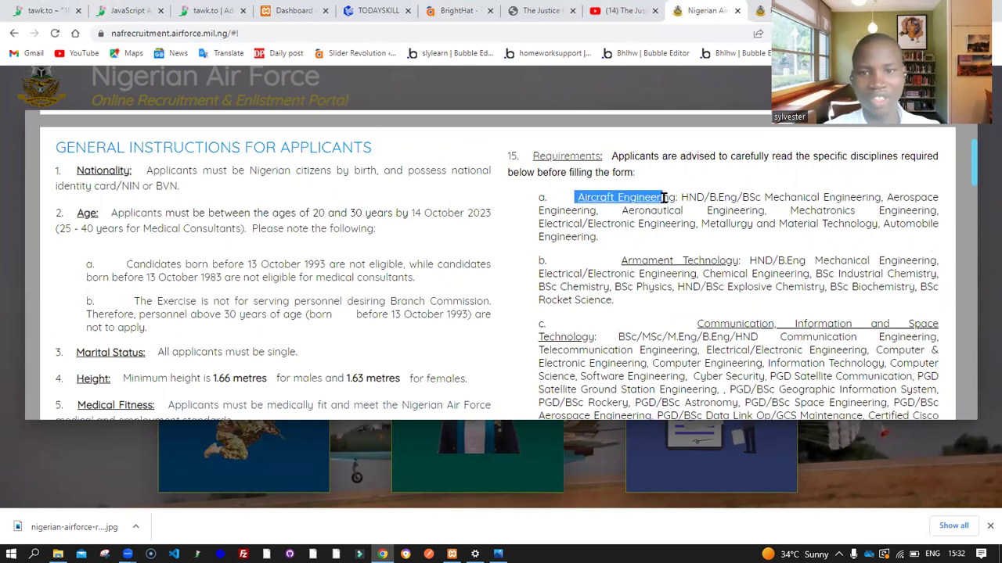
Scroll the guidelines past the discipline list and Medical Services specialties toward Technical Support
scroll(664, 198, down, 1)
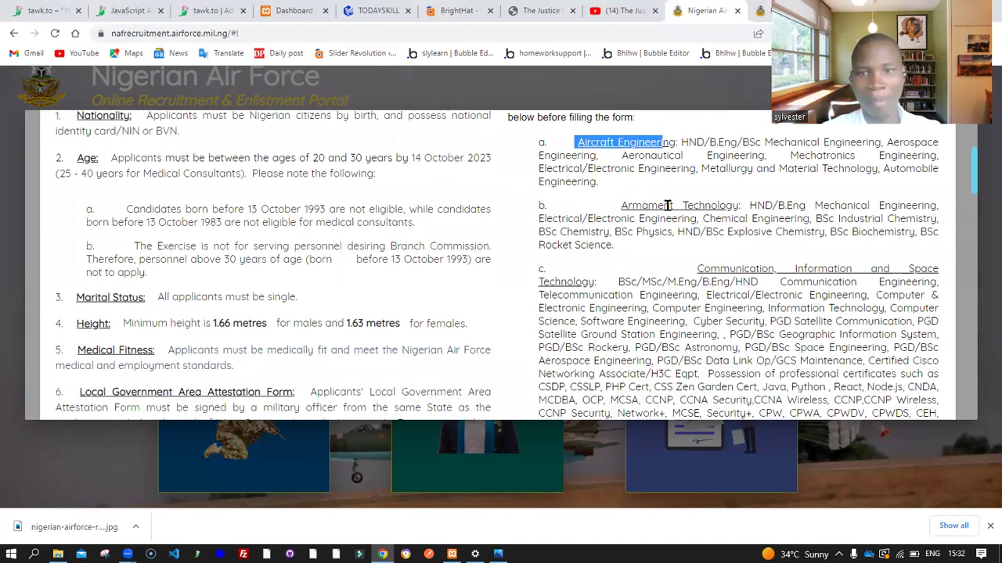
scroll(685, 206, down, 1)
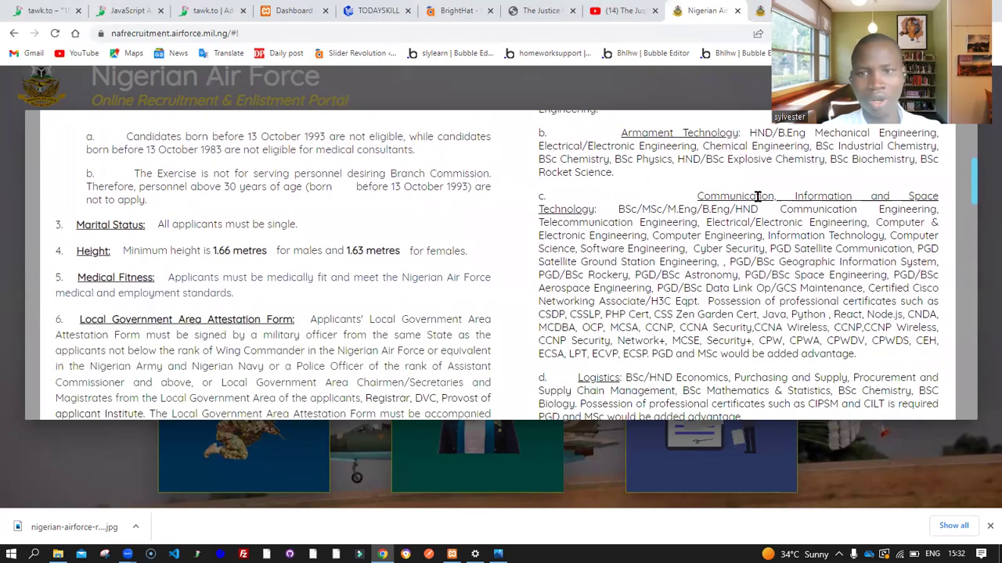
scroll(621, 224, down, 2)
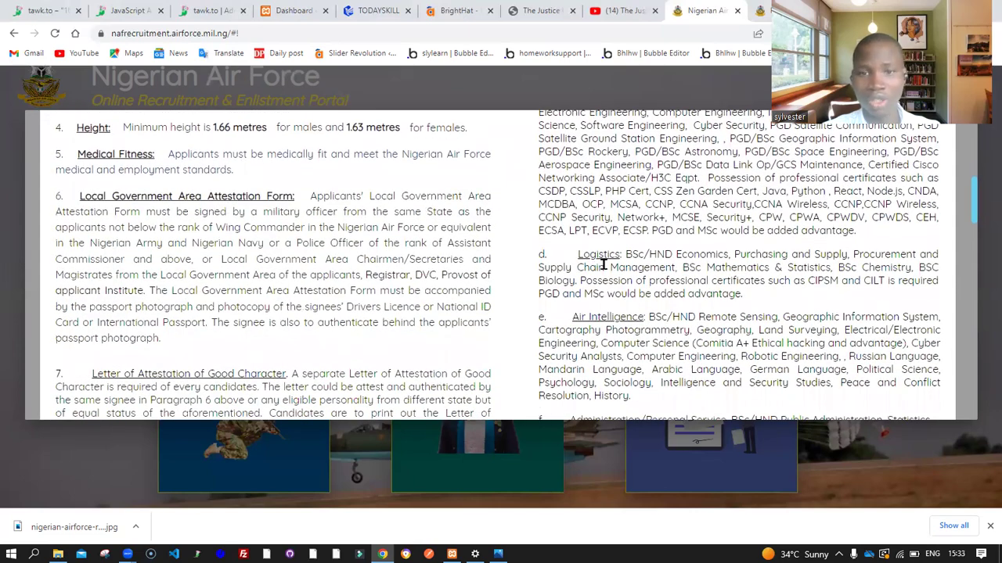
scroll(603, 264, down, 1)
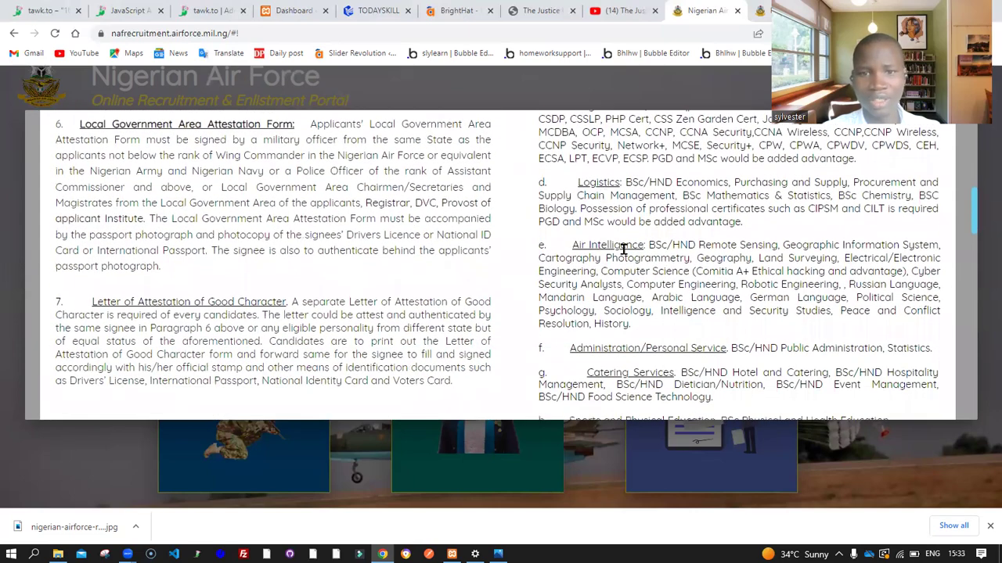
scroll(623, 249, down, 2)
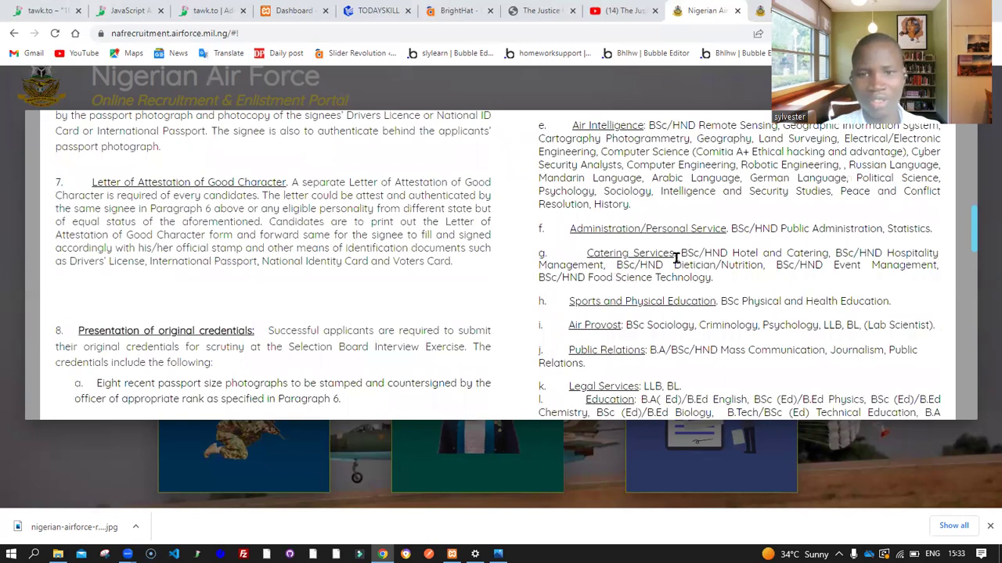
scroll(674, 258, down, 1)
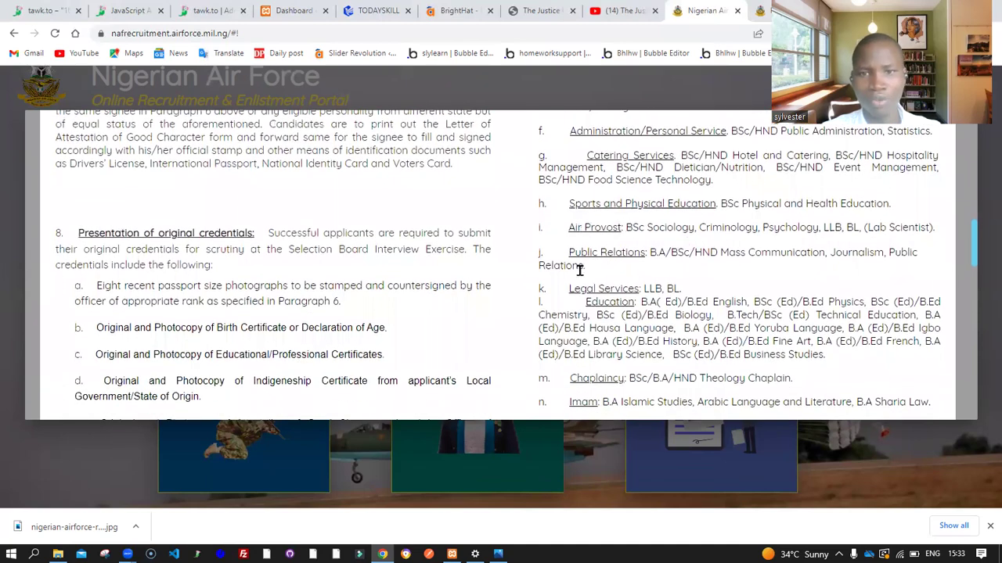
scroll(637, 259, down, 1)
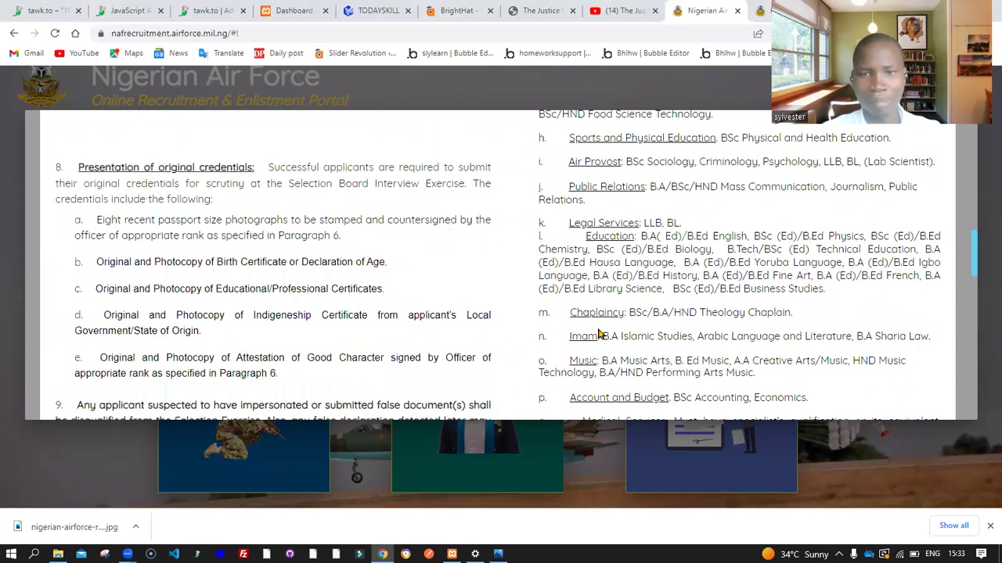
scroll(598, 334, down, 1)
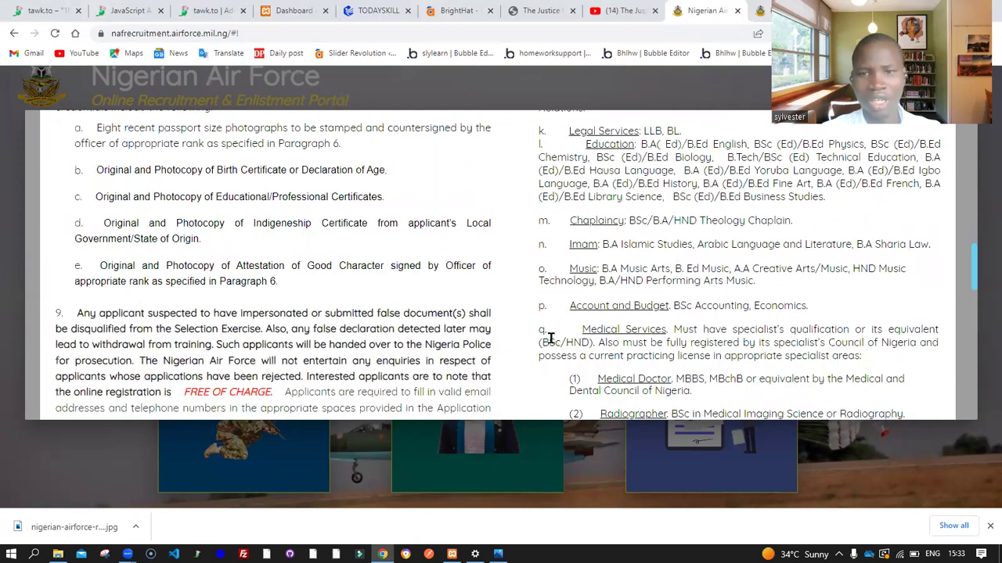
scroll(643, 273, down, 1)
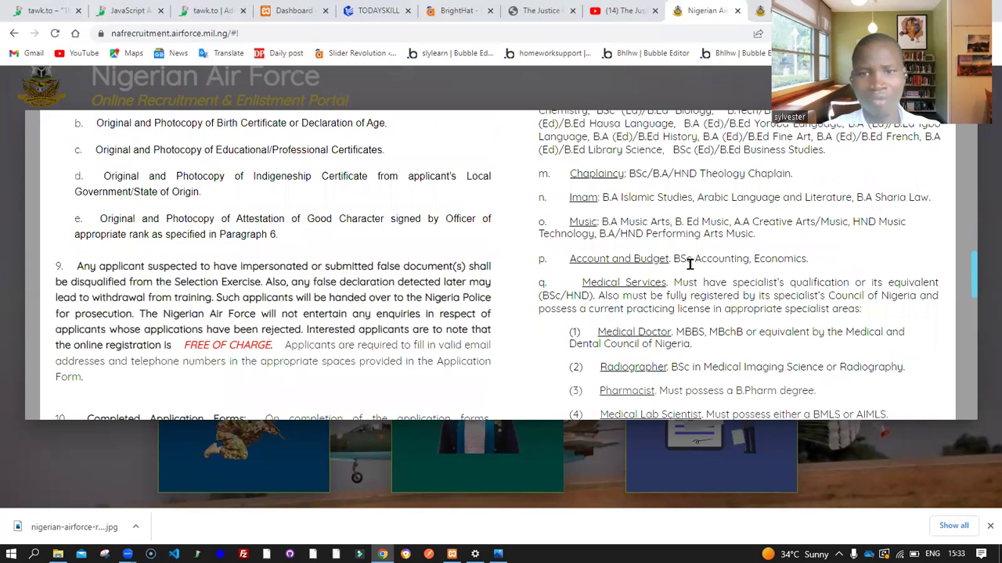
scroll(599, 264, down, 1)
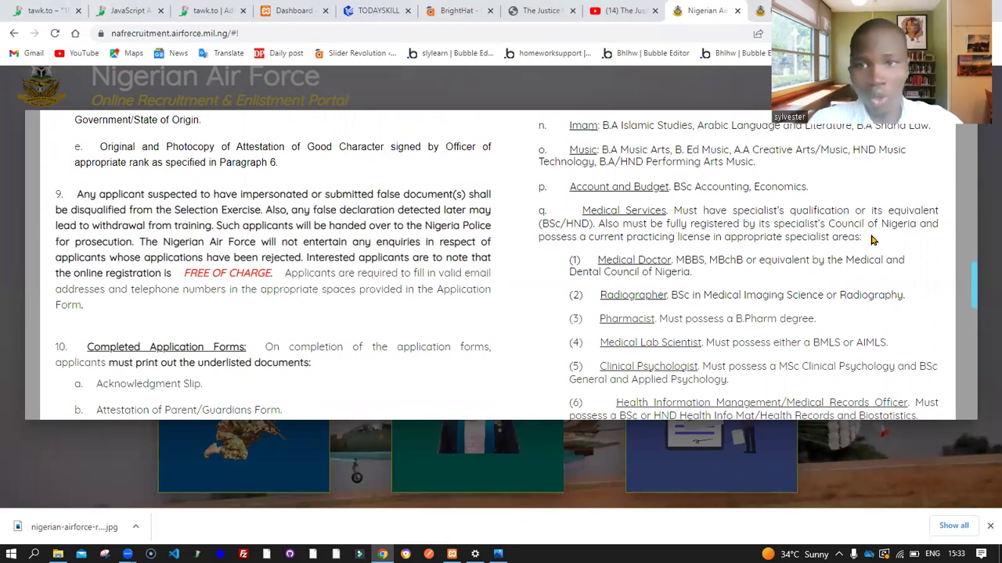
scroll(737, 252, down, 1)
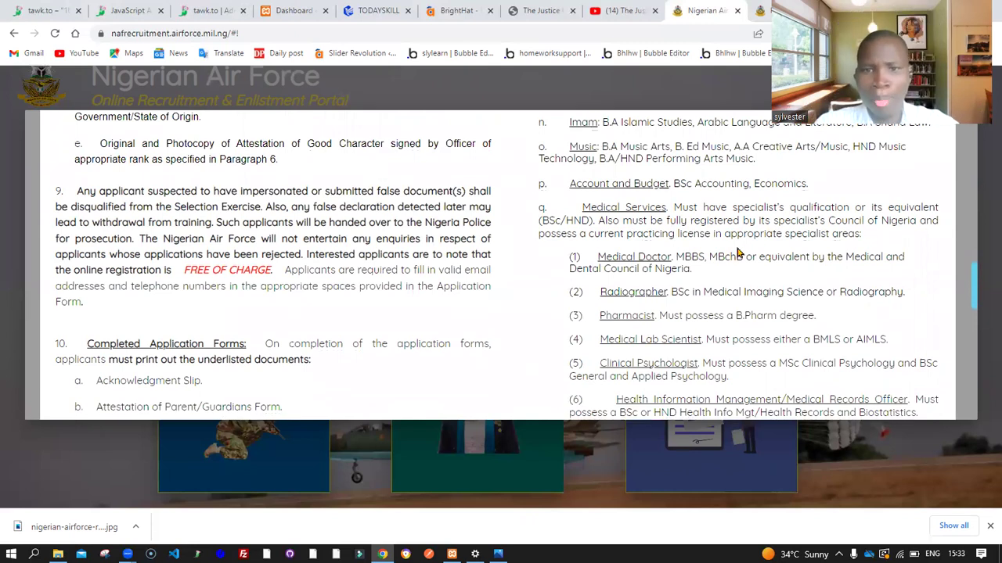
scroll(737, 250, down, 1)
scroll(673, 219, down, 1)
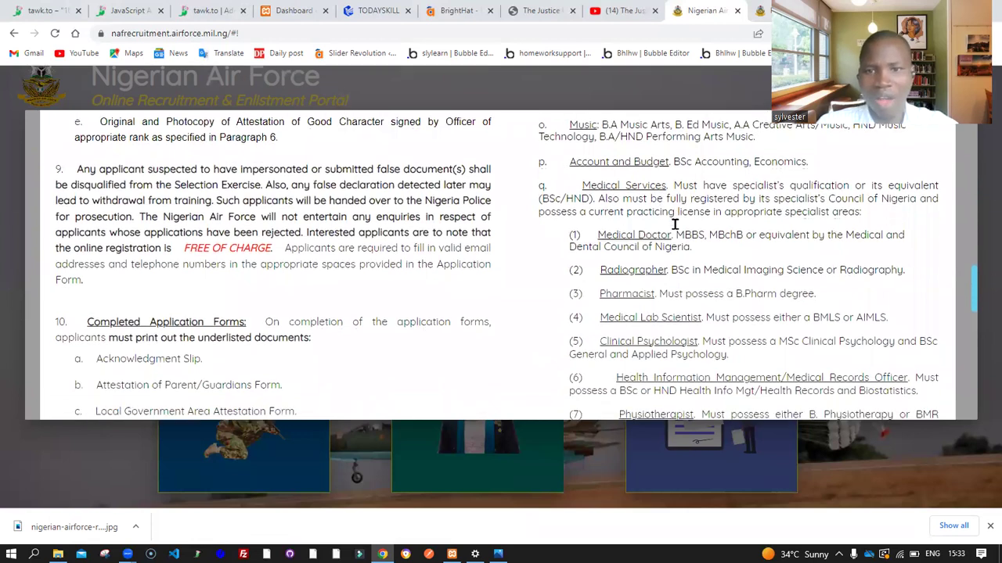
scroll(674, 224, down, 1)
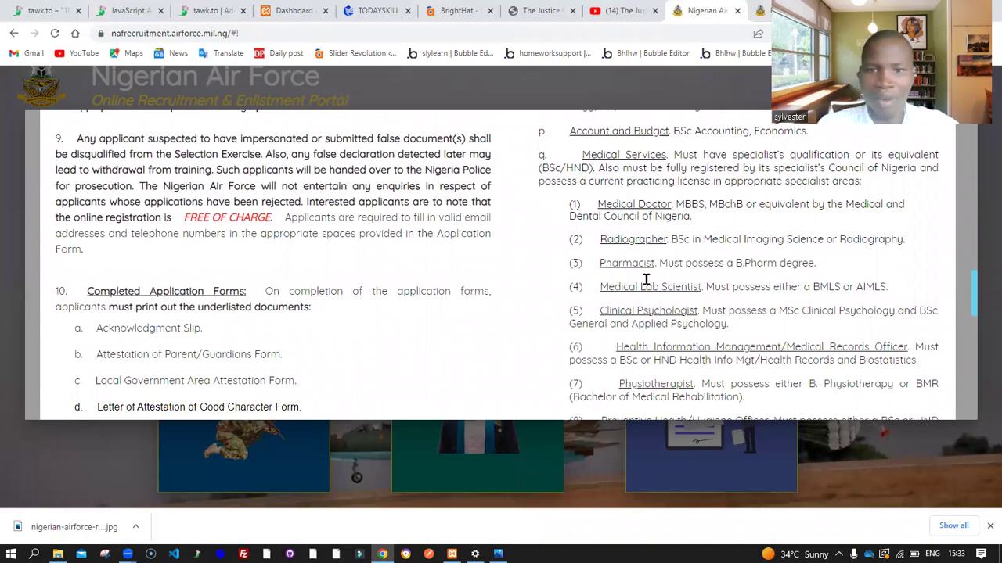
scroll(645, 280, down, 3)
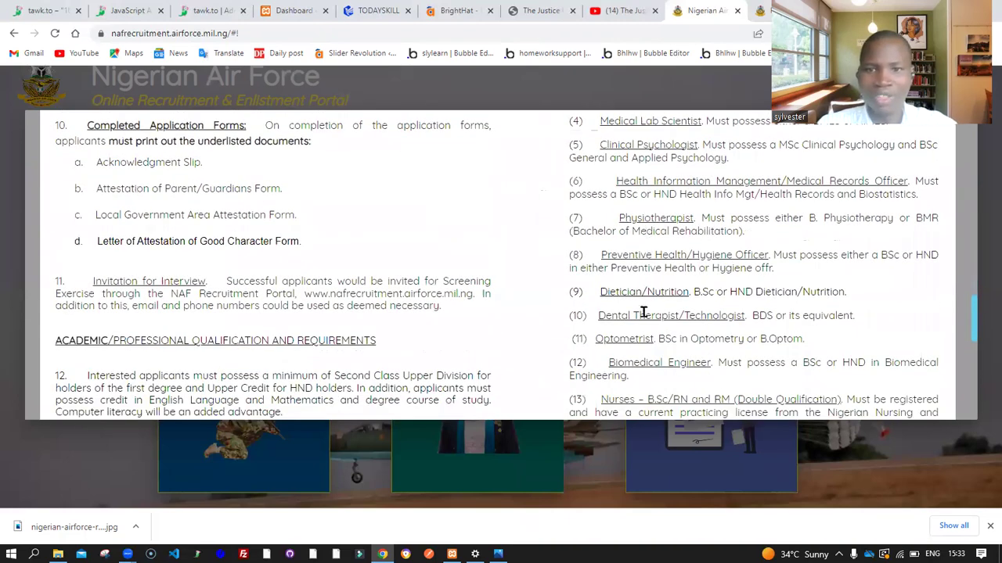
scroll(643, 312, down, 5)
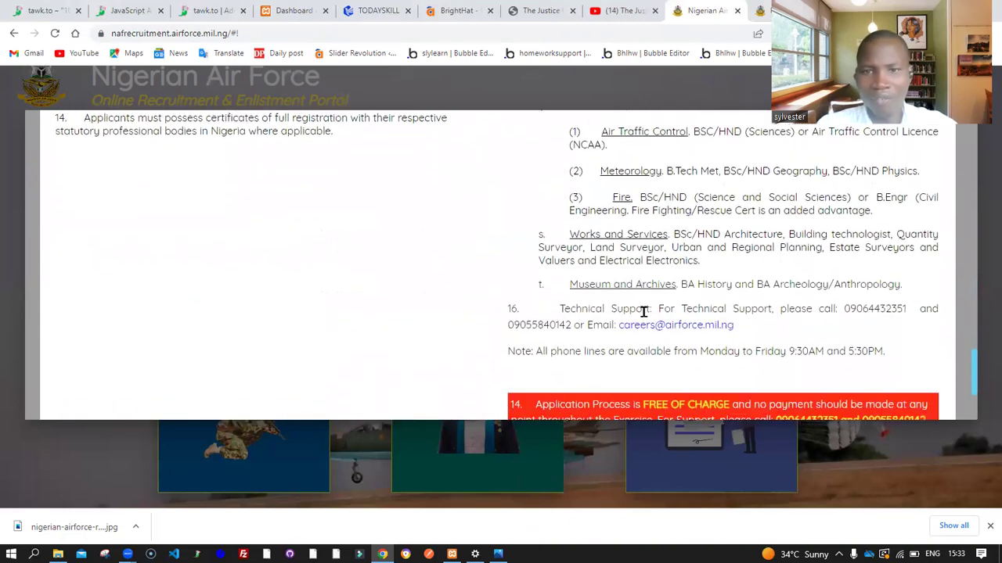
scroll(643, 312, down, 3)
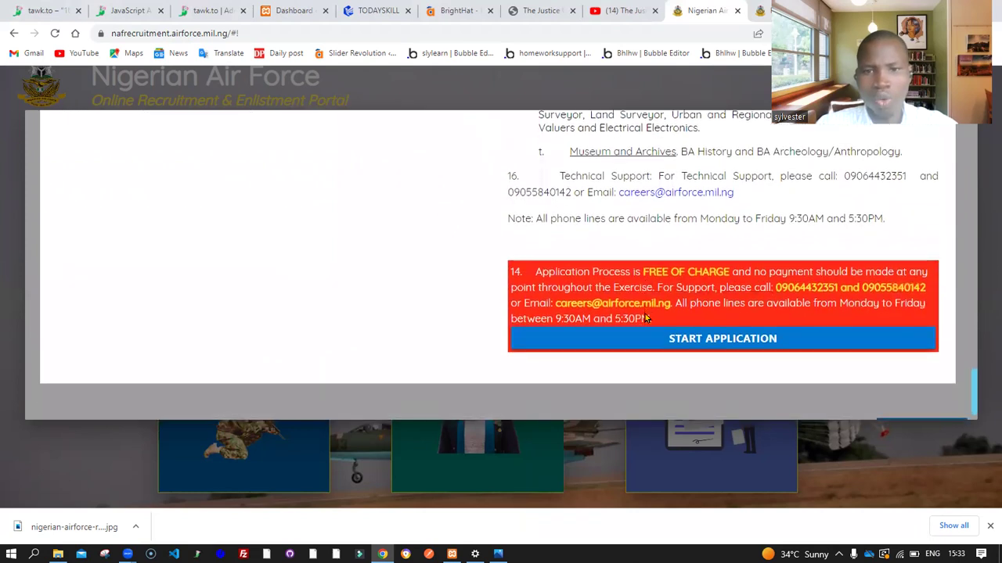
scroll(627, 213, up, 2)
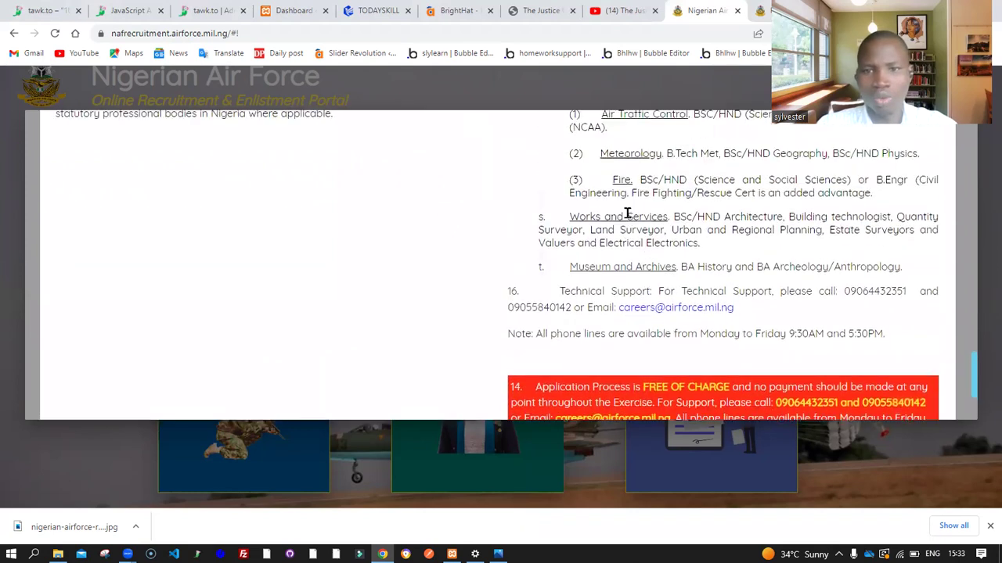
scroll(627, 213, up, 3)
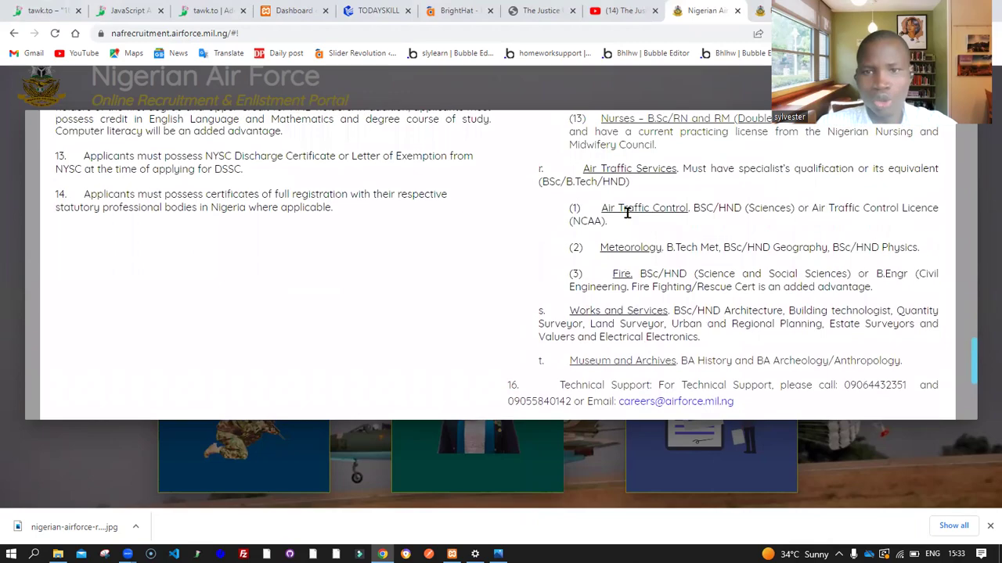
scroll(626, 213, up, 1)
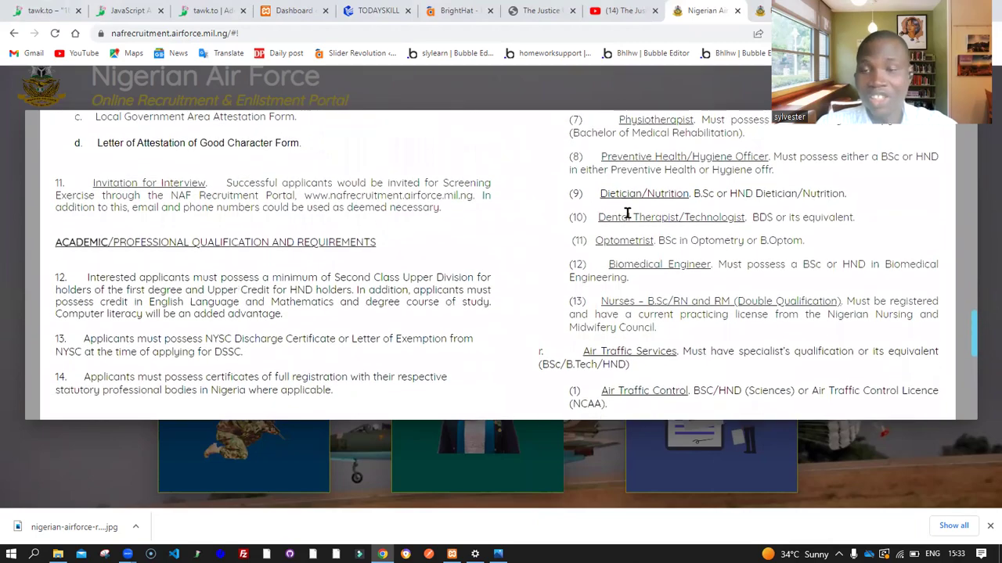
scroll(627, 212, up, 2)
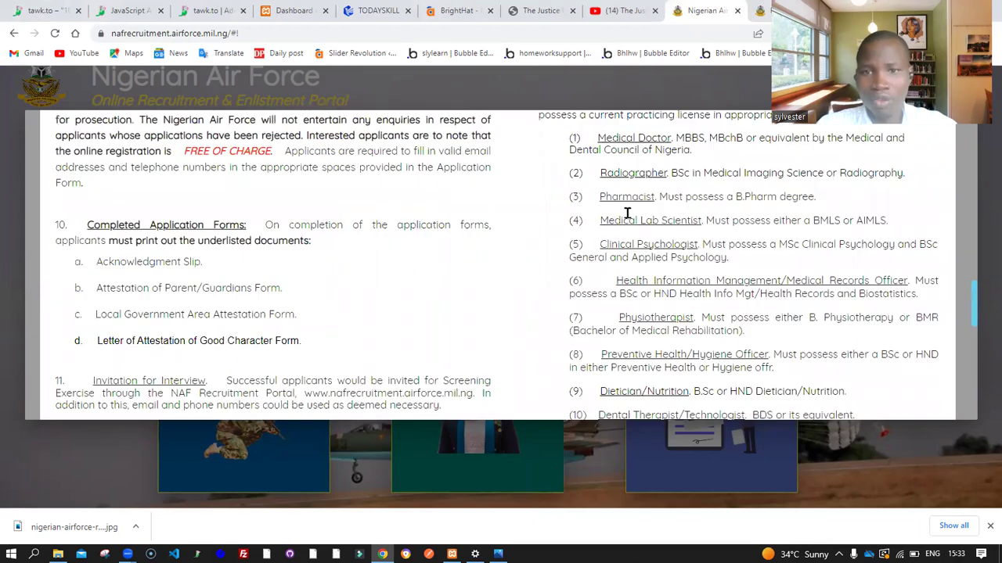
scroll(627, 213, up, 4)
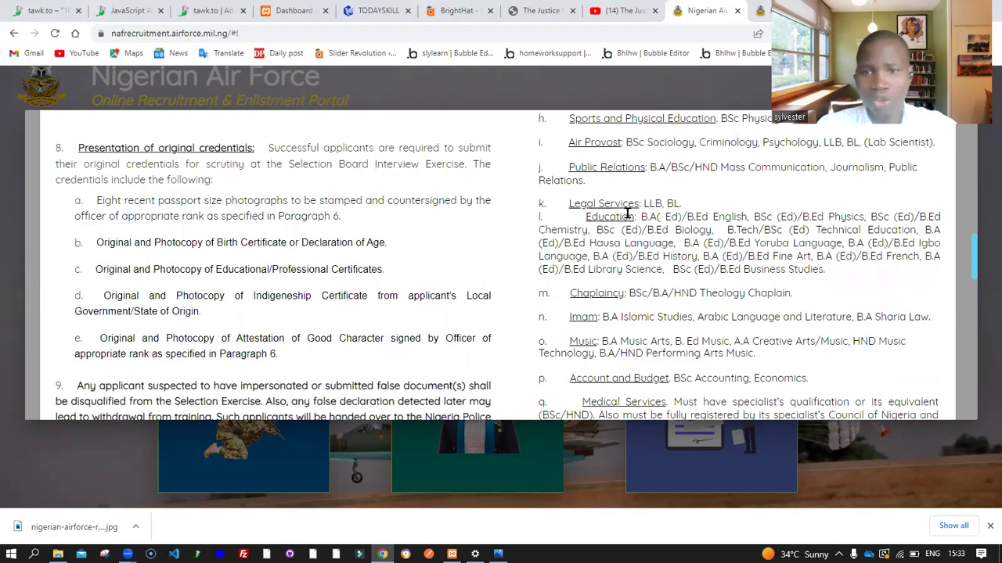
scroll(708, 252, up, 1)
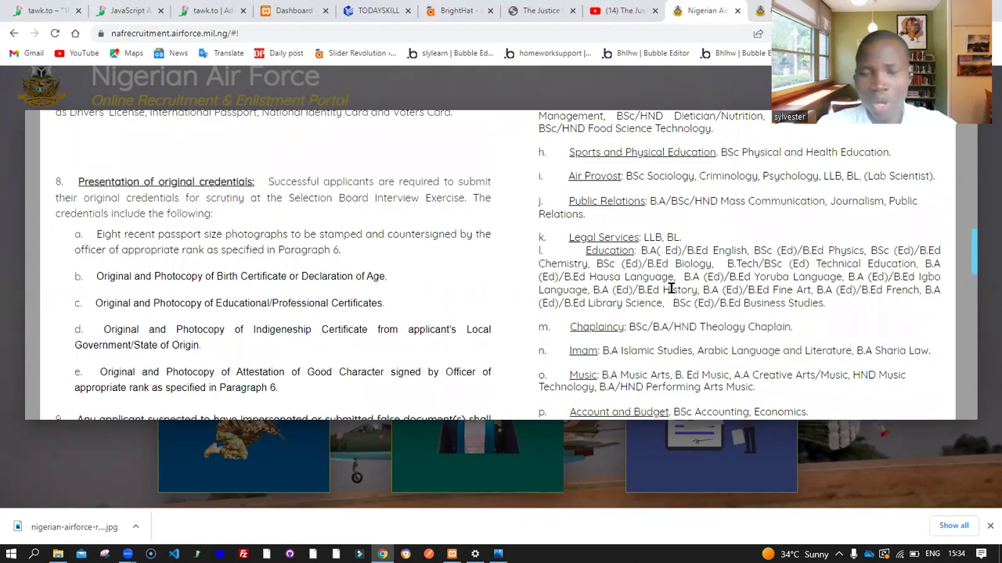
scroll(671, 288, down, 3)
scroll(671, 288, down, 5)
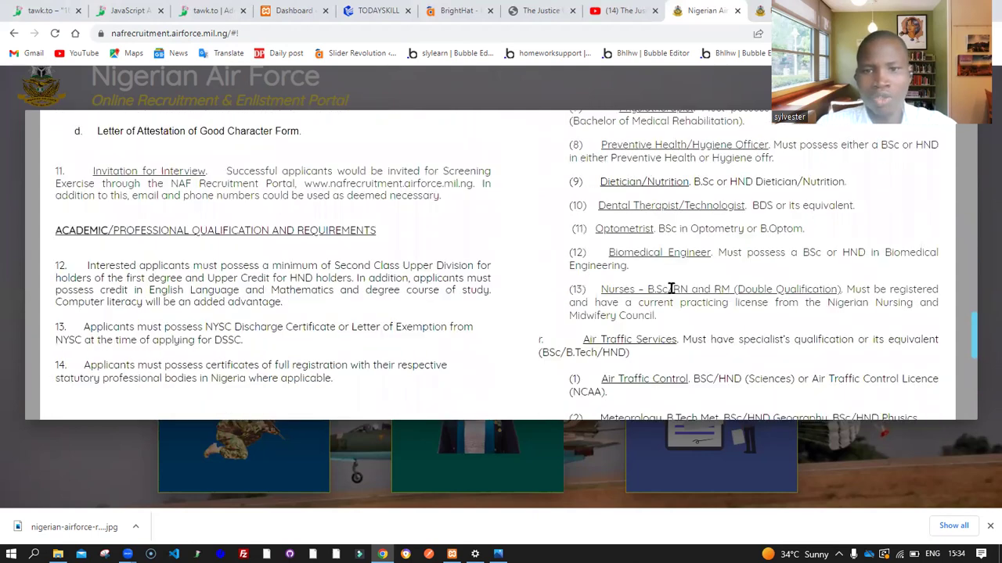
scroll(671, 288, down, 8)
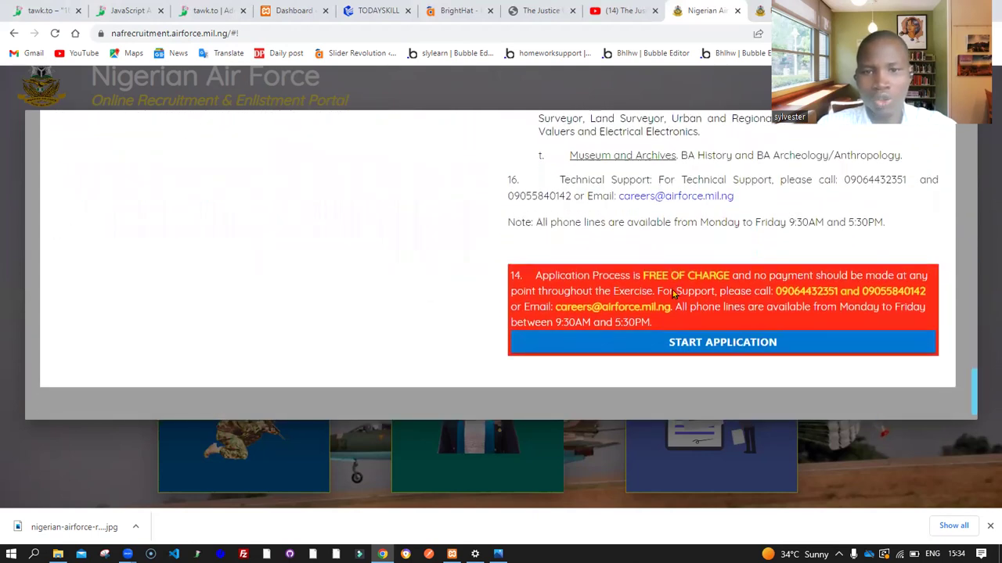
scroll(671, 291, up, 2)
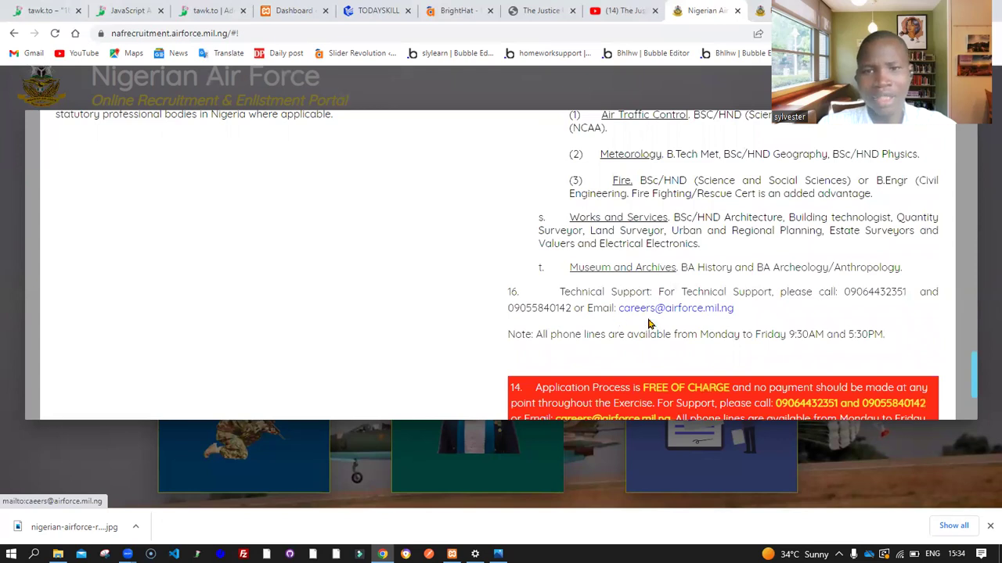
scroll(662, 310, down, 2)
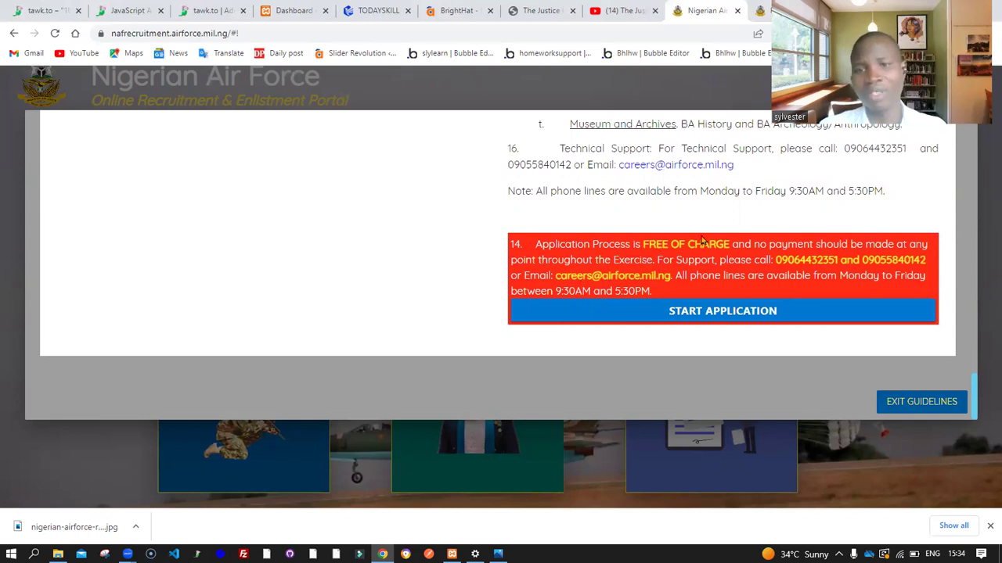
Highlight then clear the FREE OF CHARGE notice, and start a new enlistment application
drag(643, 244, 729, 244)
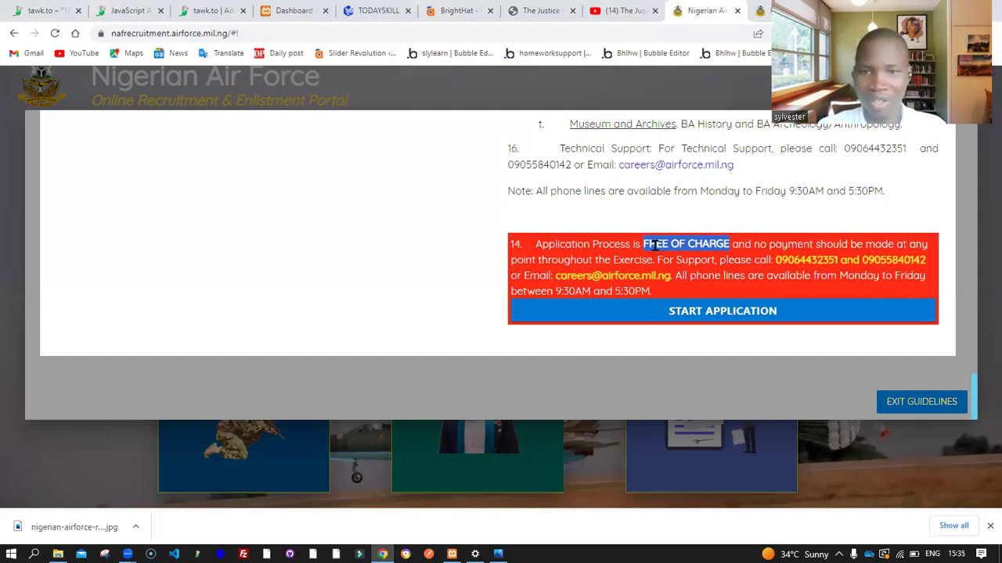
click(708, 274)
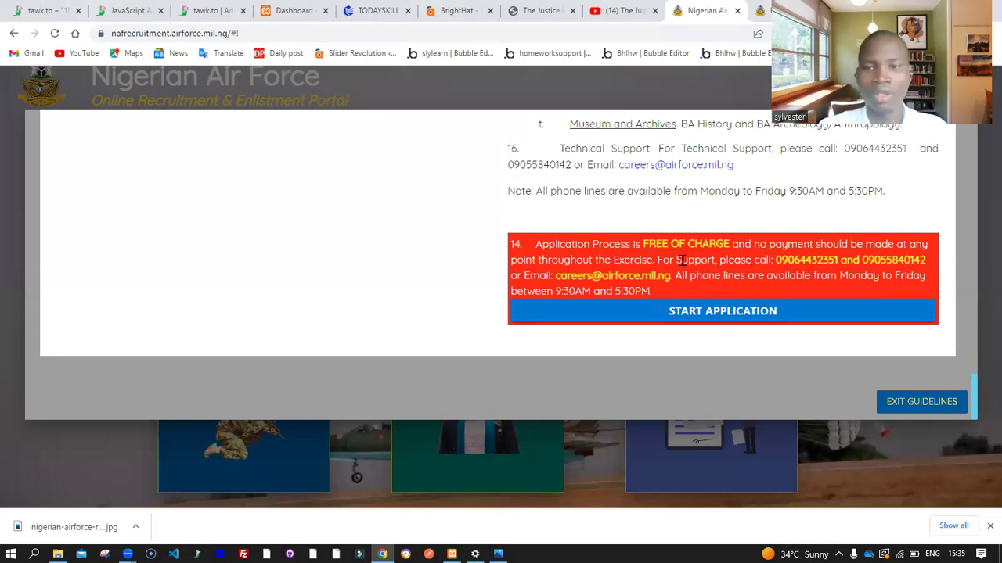
click(699, 313)
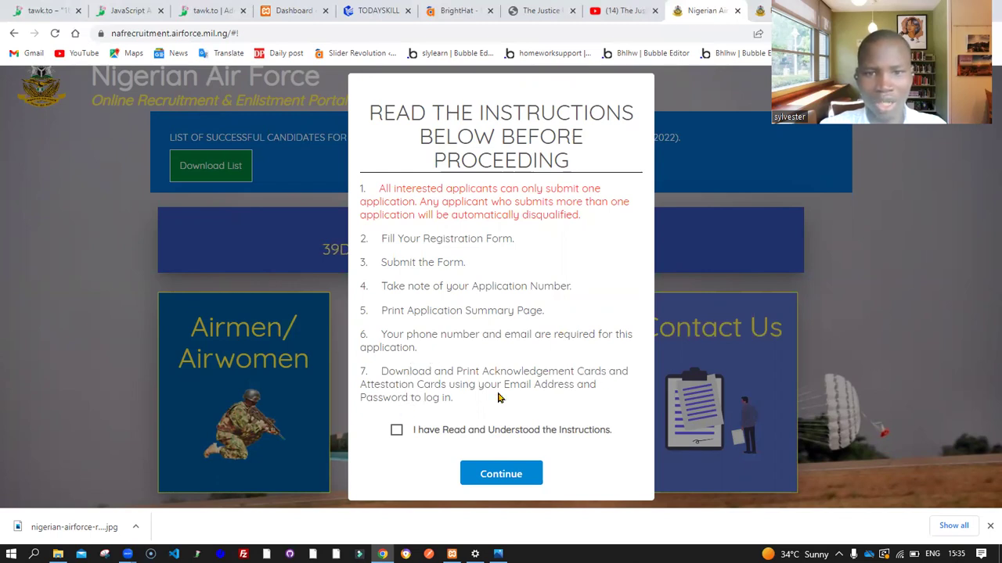
Acknowledge the instructions and submit the applicant's phone number for verification
click(396, 431)
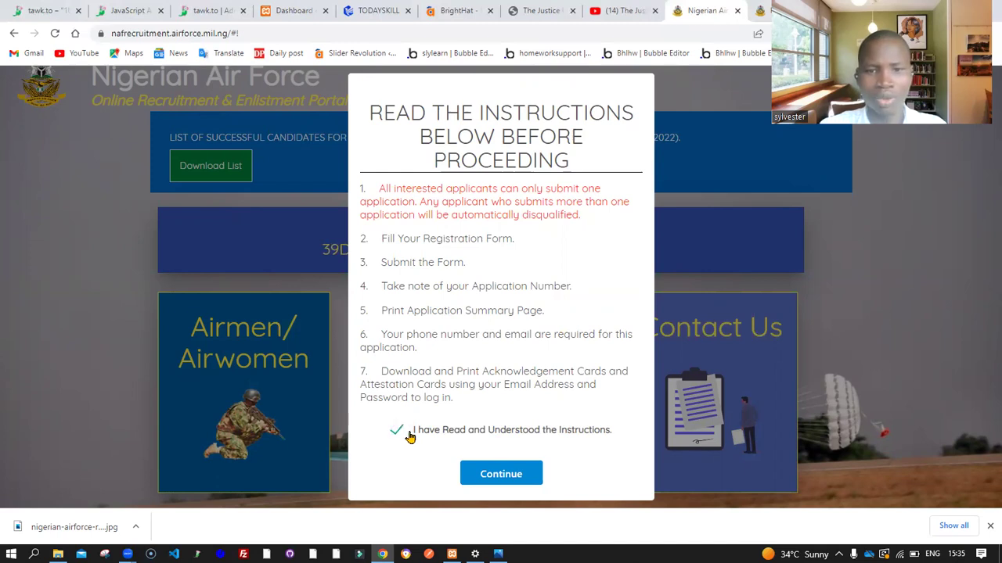
click(501, 474)
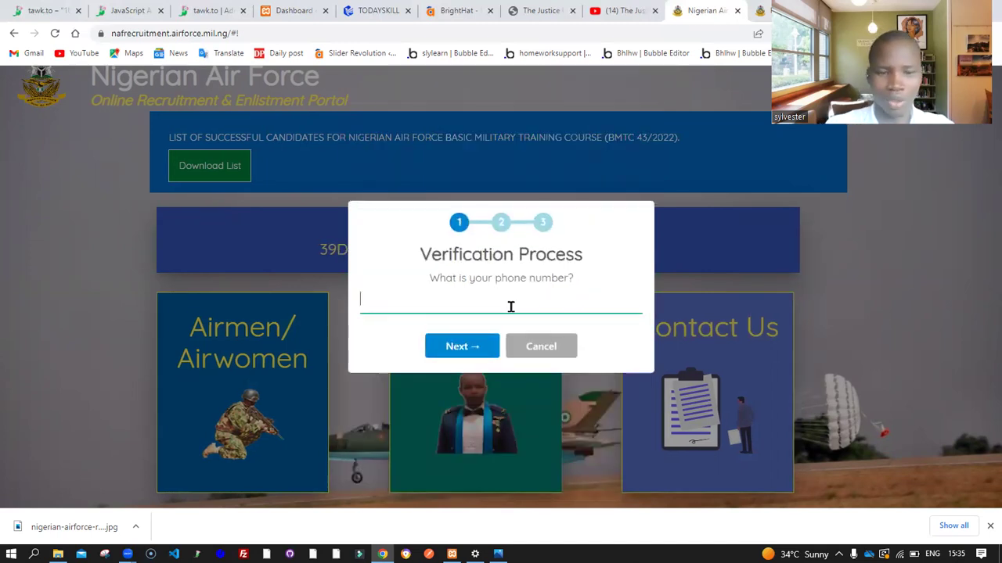
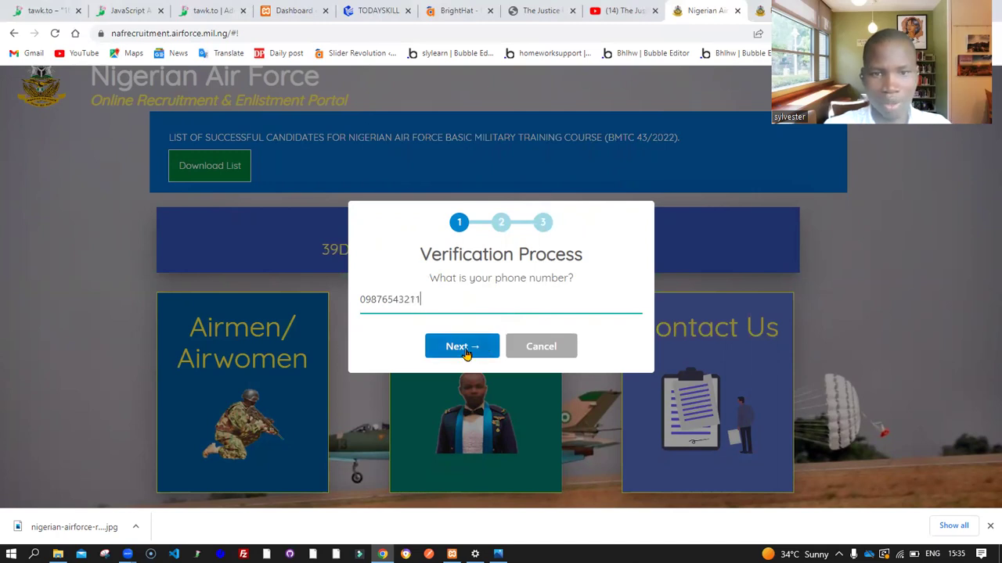
click(458, 350)
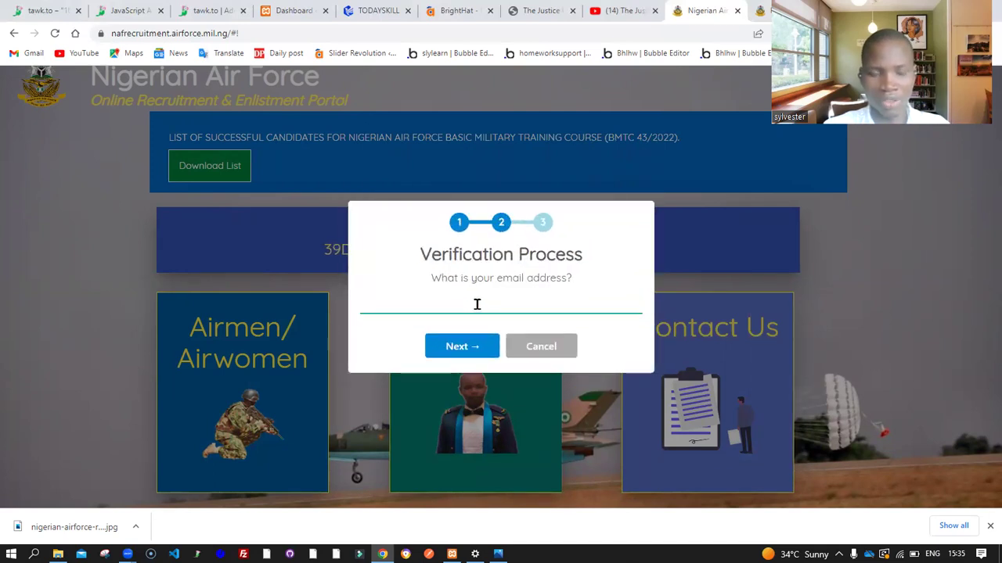
Enter and submit the applicant's e-mail address, correcting a mistyped start
text(abc)
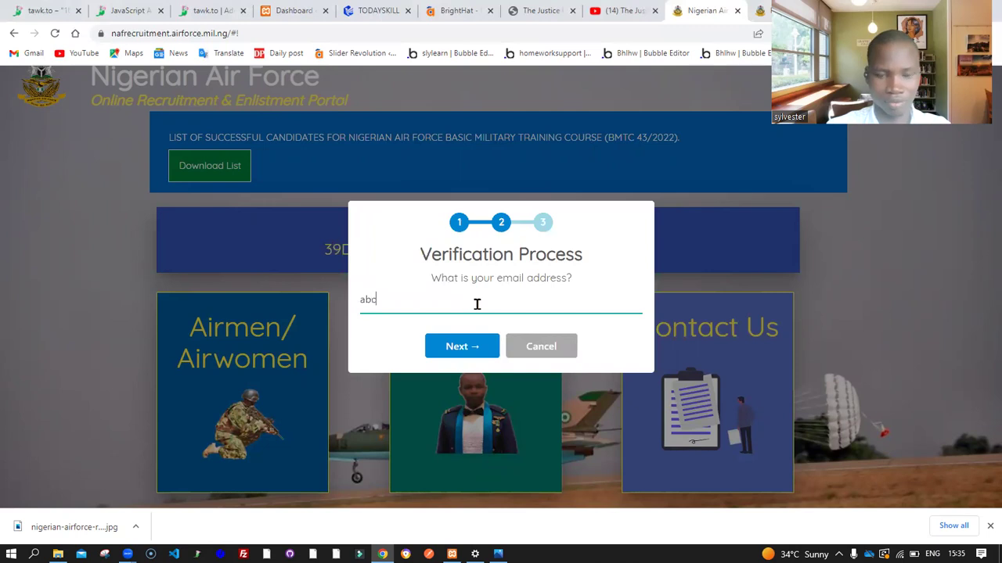
key(BackSpace)
key(BackSpace)
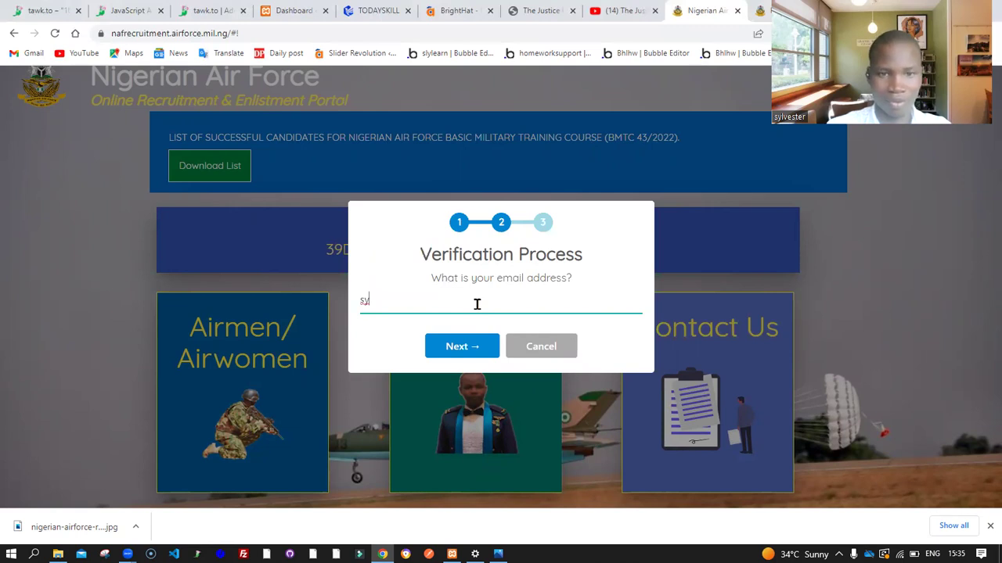
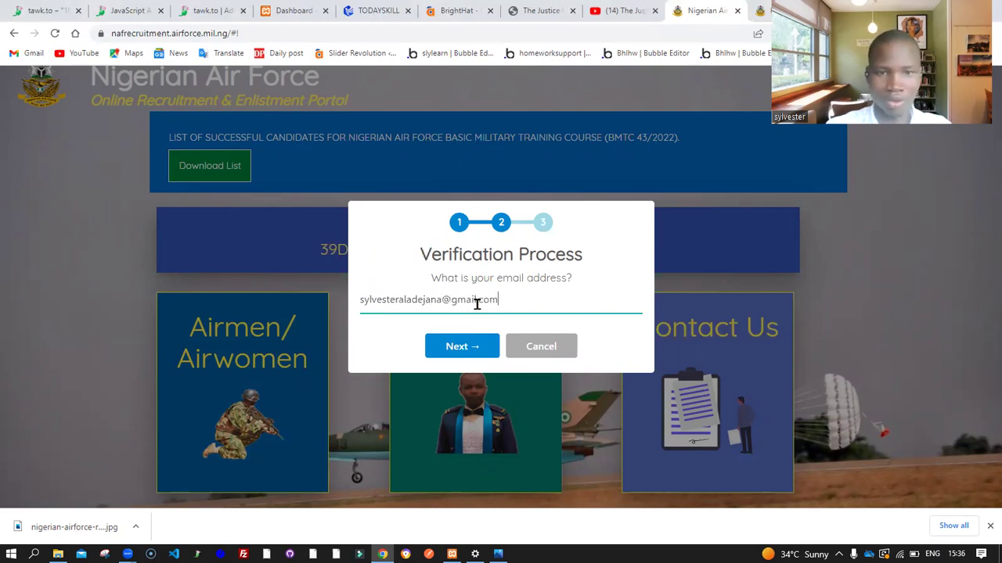
click(474, 350)
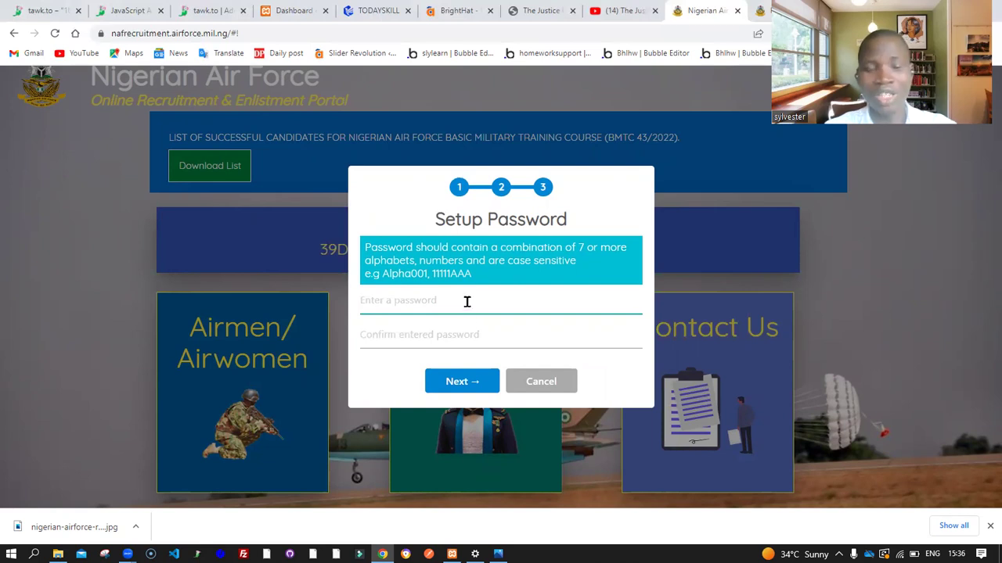
Set the account password, retype a matching confirmation, and create the application
text(••••••••••••)
key(Tab)
text(••••••••)
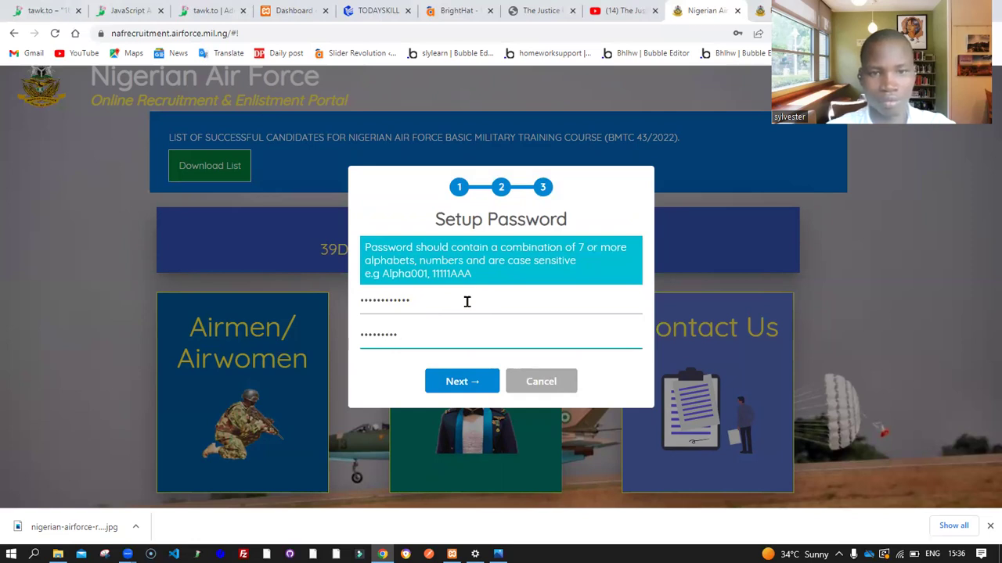
key(BackSpace)
key(BackSpace)
key(BackSpace)
key(BackSpace)
key(BackSpace)
key(BackSpace)
key(BackSpace)
key(BackSpace)
key(BackSpace)
text(••••••••••••)
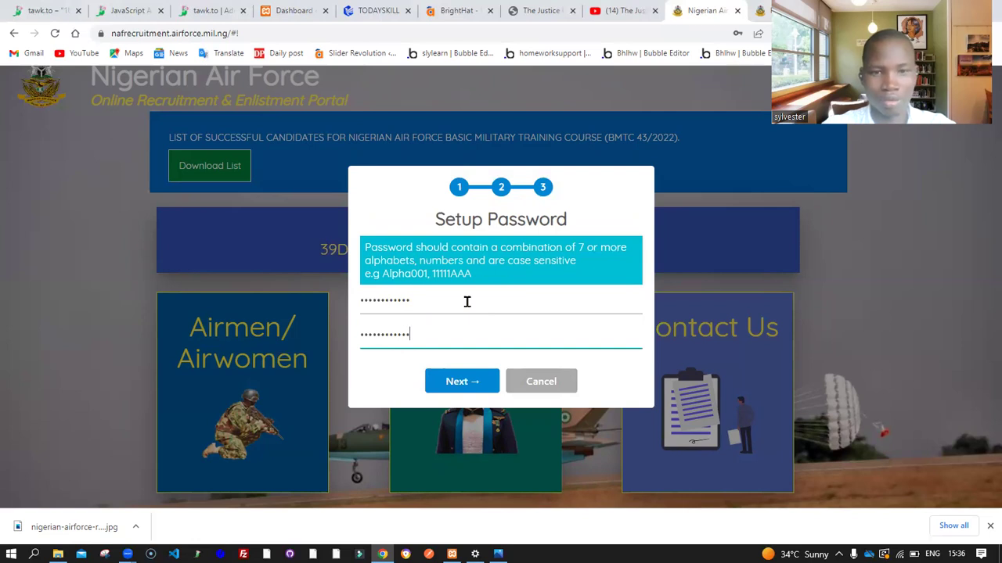
click(451, 293)
key(BackSpace)
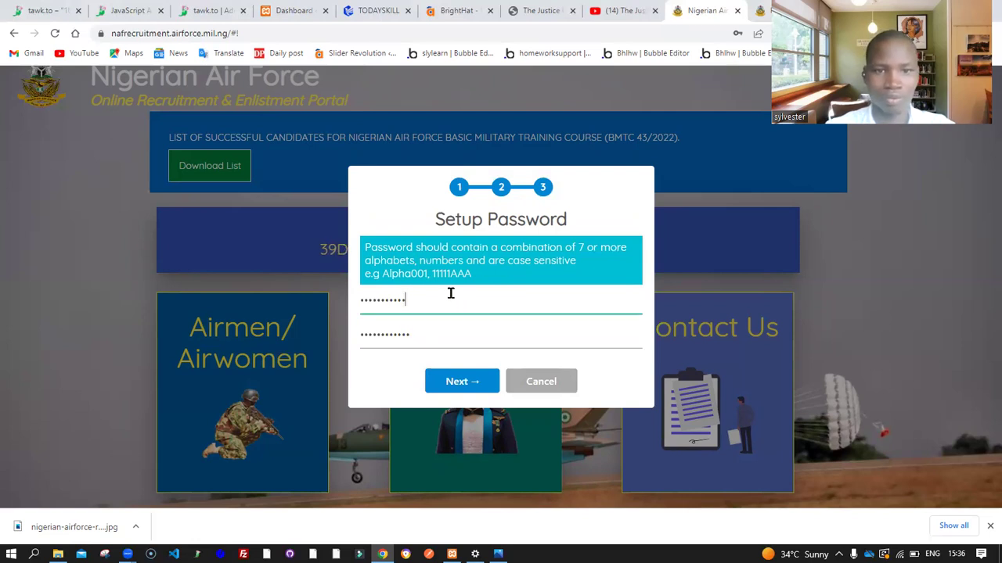
text(•)
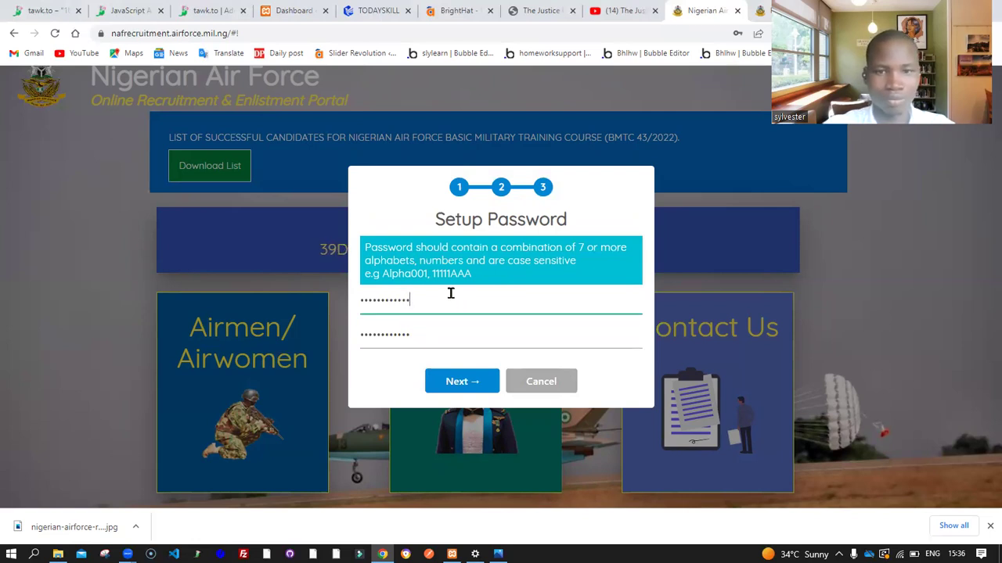
click(462, 387)
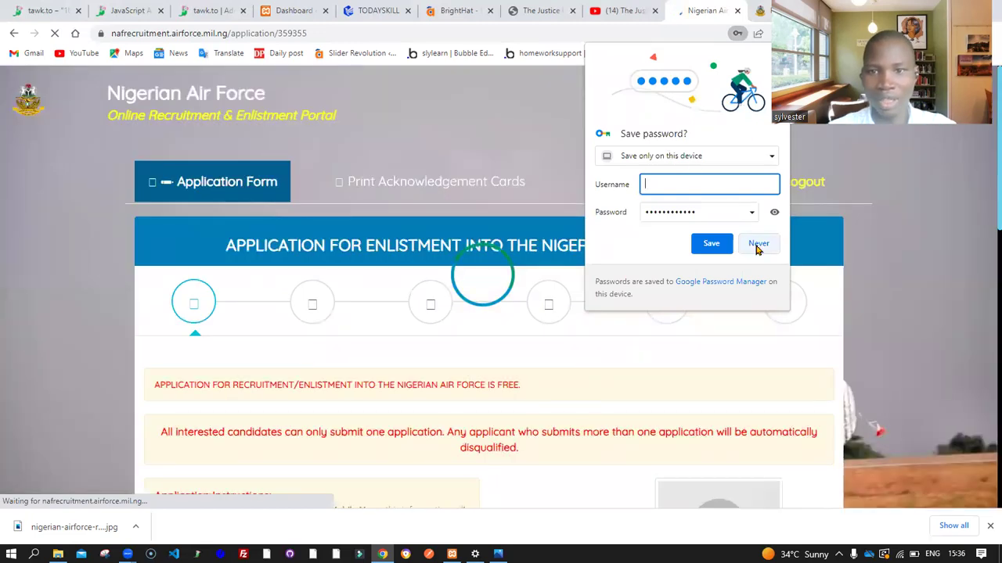
Decline Chrome's save-password prompt and check the pre-filled Contact Information before returning to Personal Information
click(757, 245)
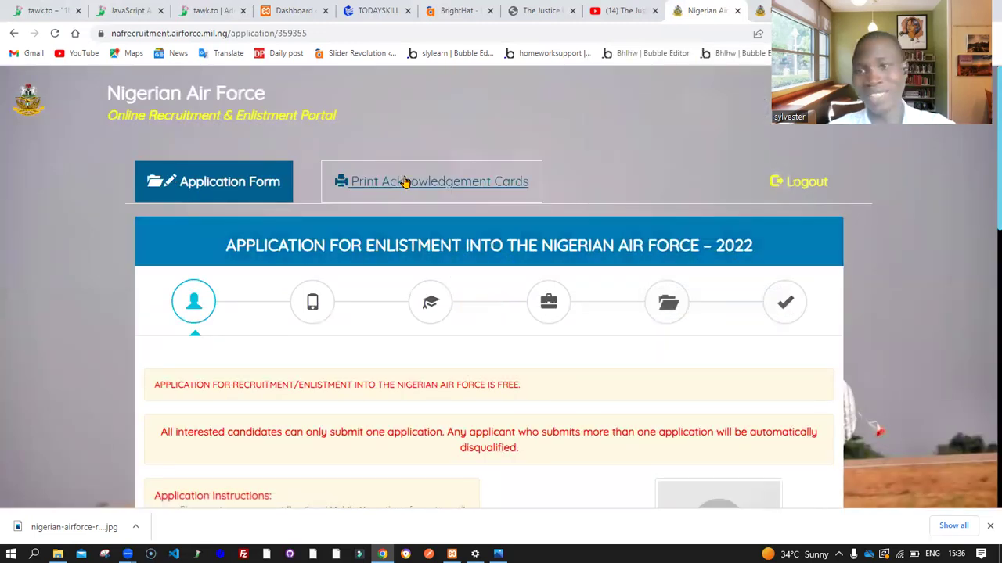
scroll(444, 212, down, 10)
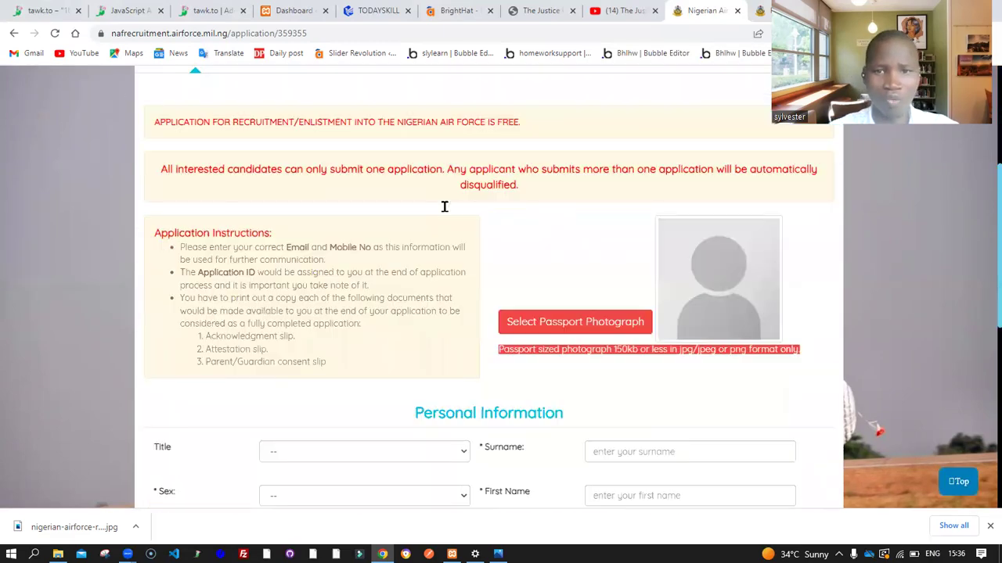
scroll(445, 207, down, 1)
scroll(444, 212, up, 6)
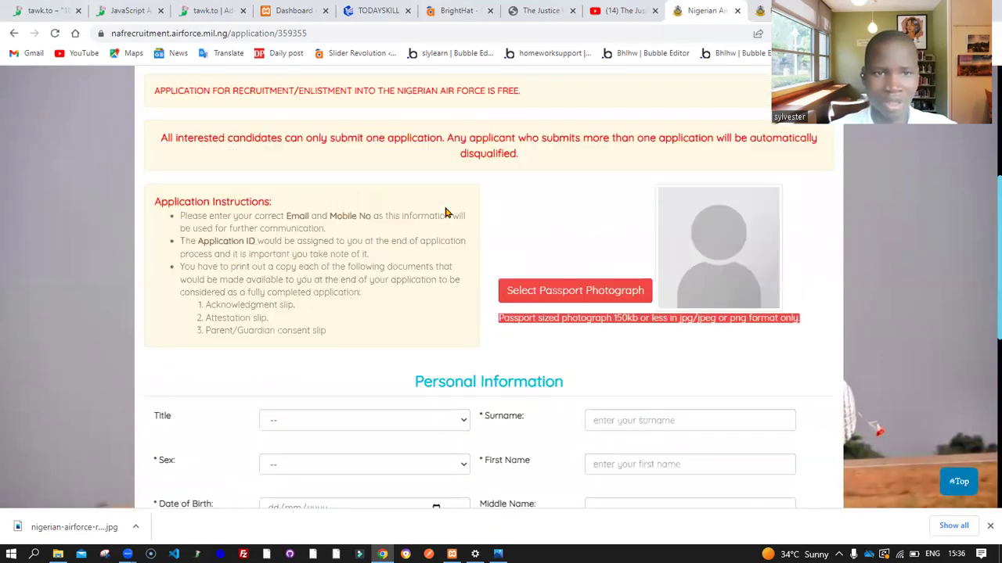
scroll(444, 212, up, 3)
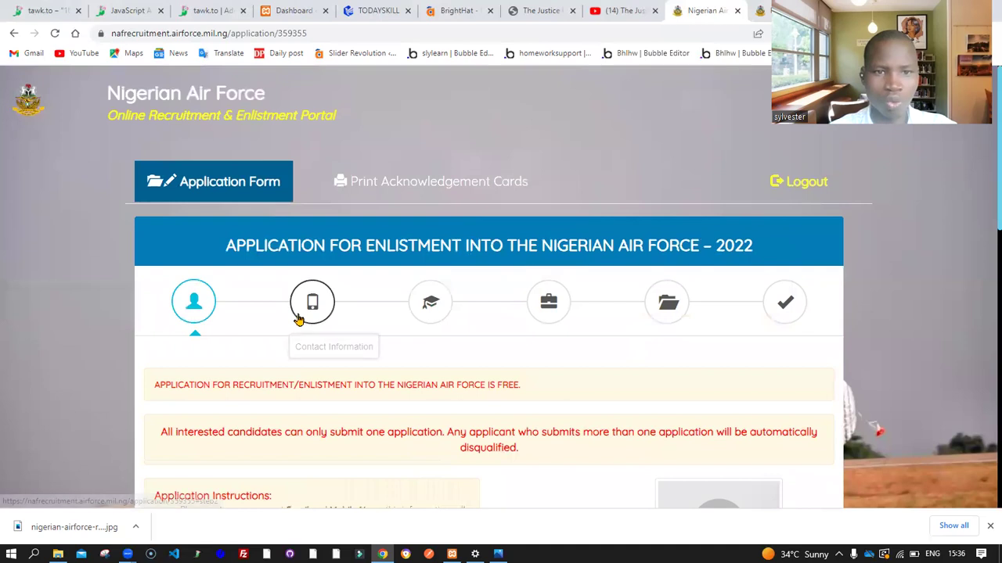
click(311, 313)
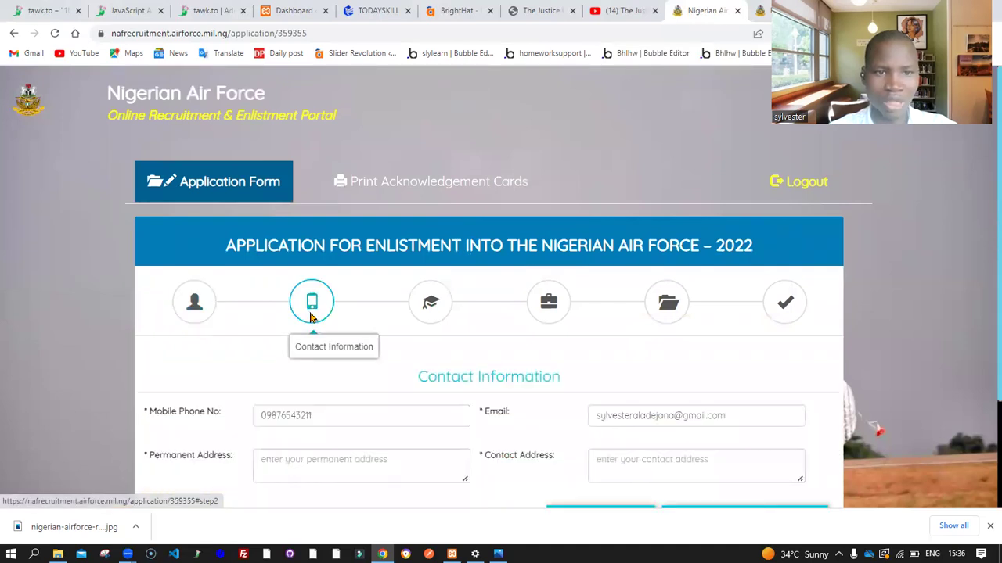
click(194, 302)
Review the empty Personal Information fields, highlighting the Sex, Title and Surname labels
scroll(375, 288, down, 8)
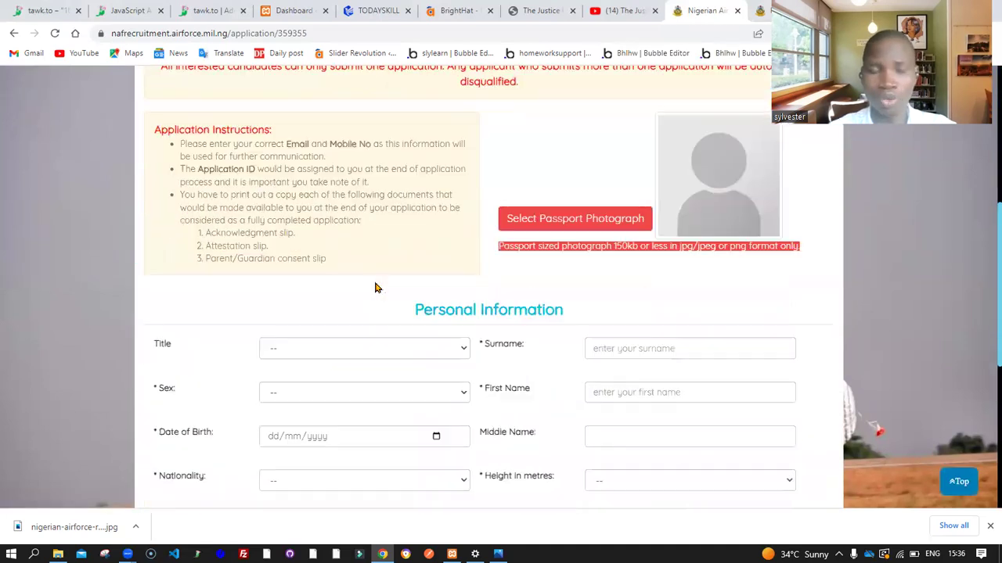
scroll(374, 288, up, 3)
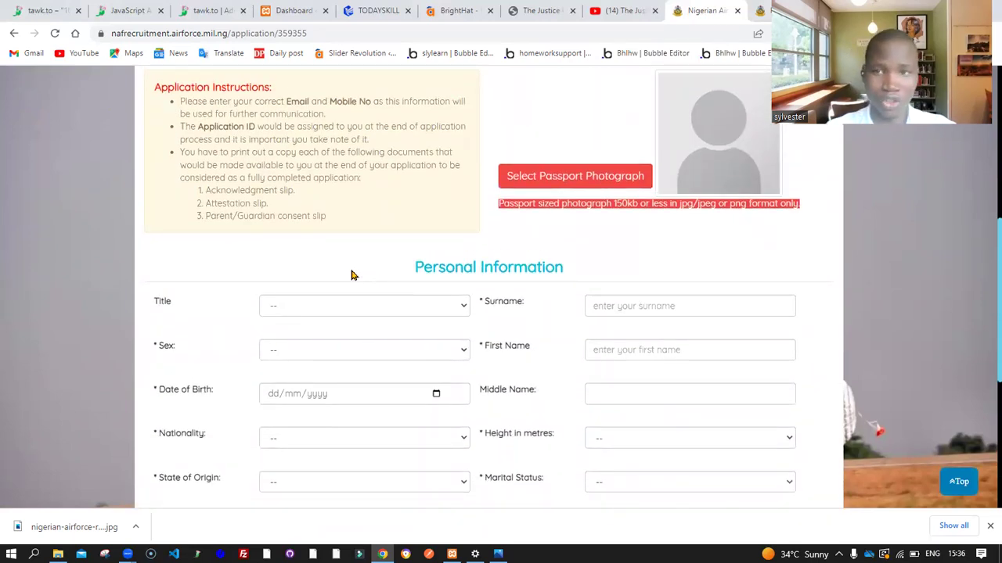
scroll(352, 275, up, 4)
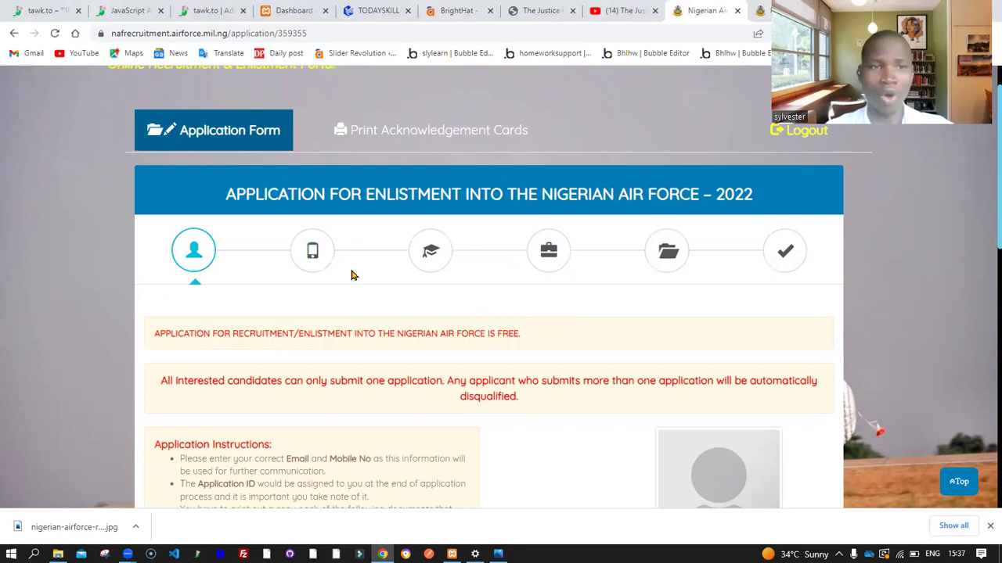
scroll(351, 275, down, 5)
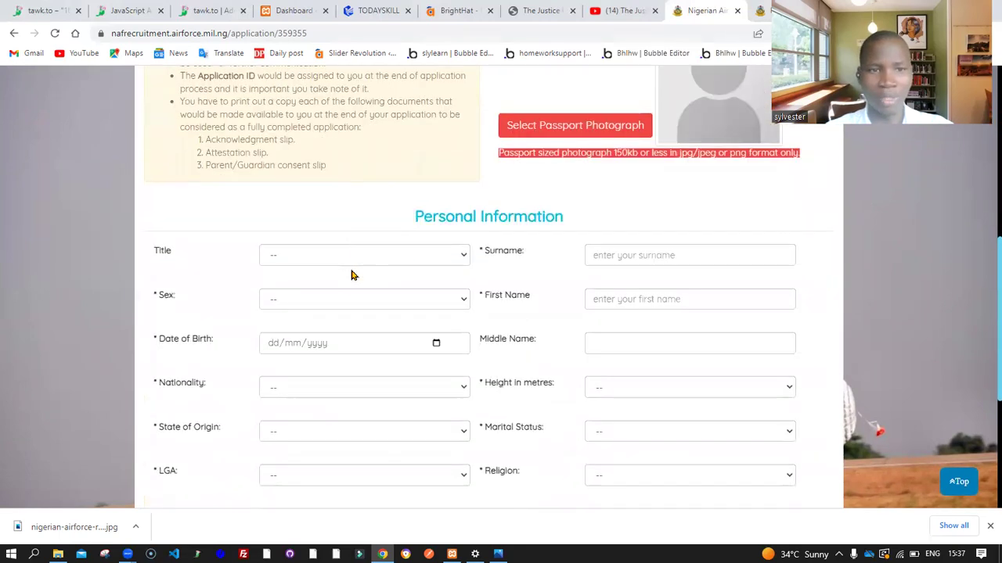
scroll(352, 275, down, 1)
scroll(351, 274, down, 1)
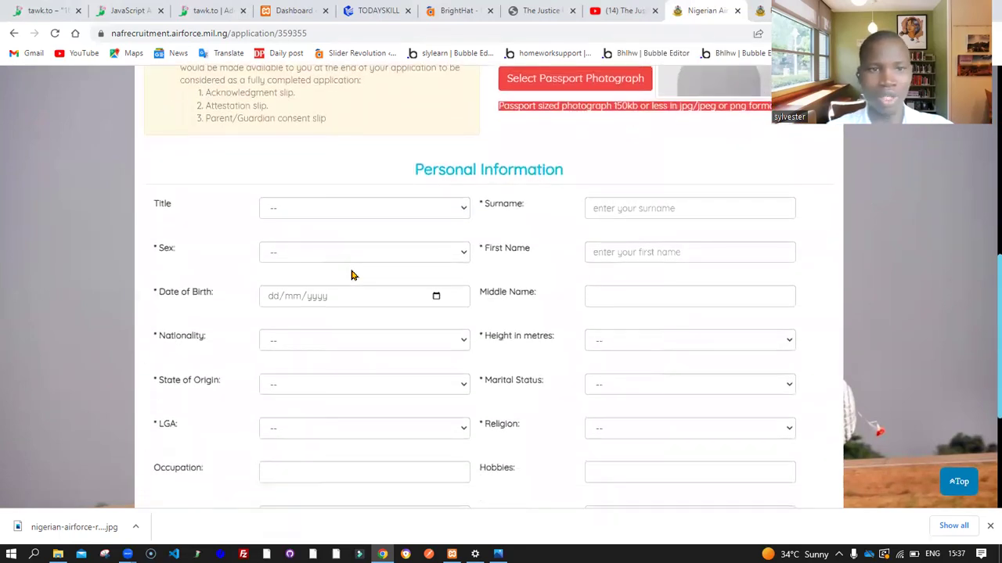
scroll(352, 275, up, 3)
scroll(352, 275, down, 2)
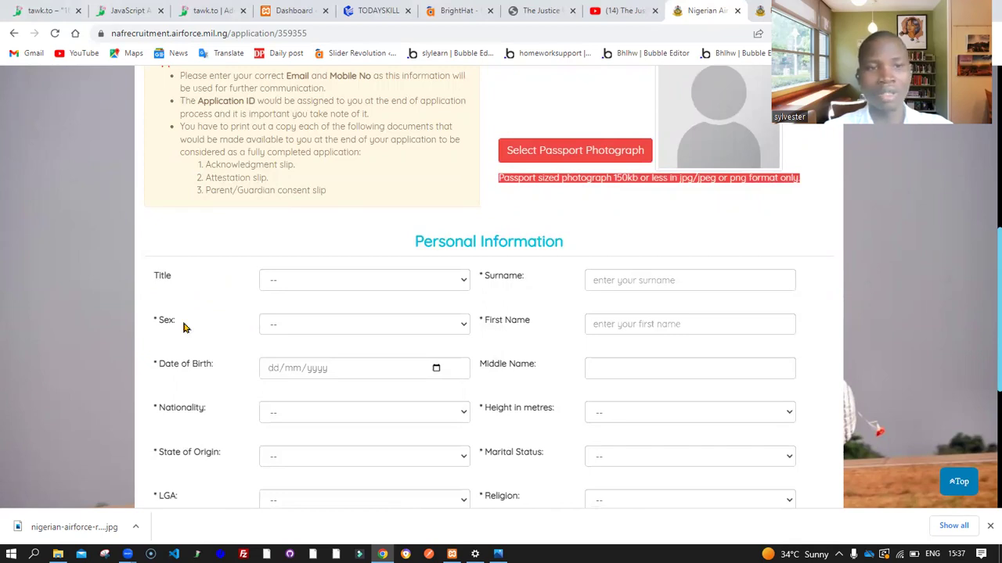
drag(151, 320, 157, 323)
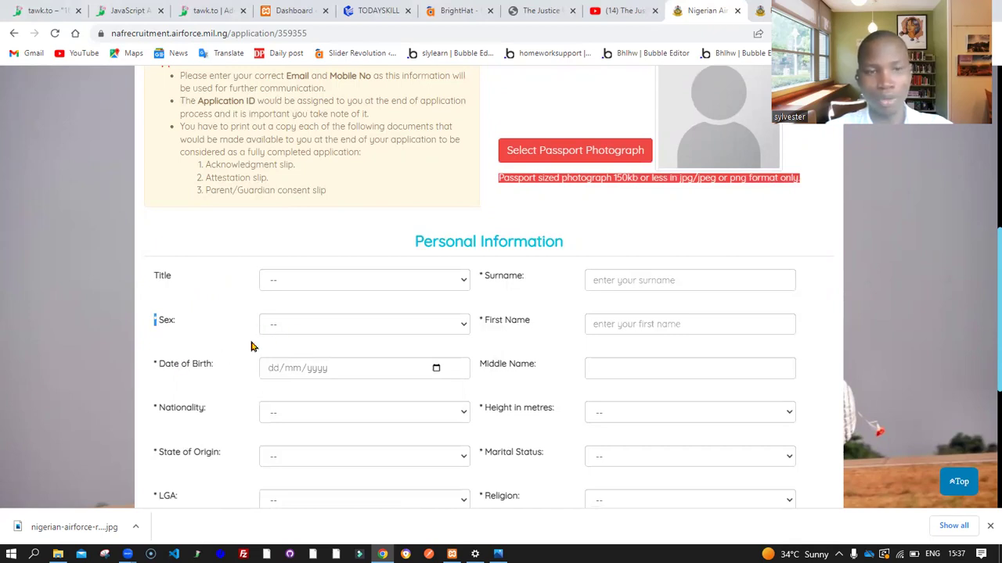
drag(149, 279, 178, 277)
click(155, 280)
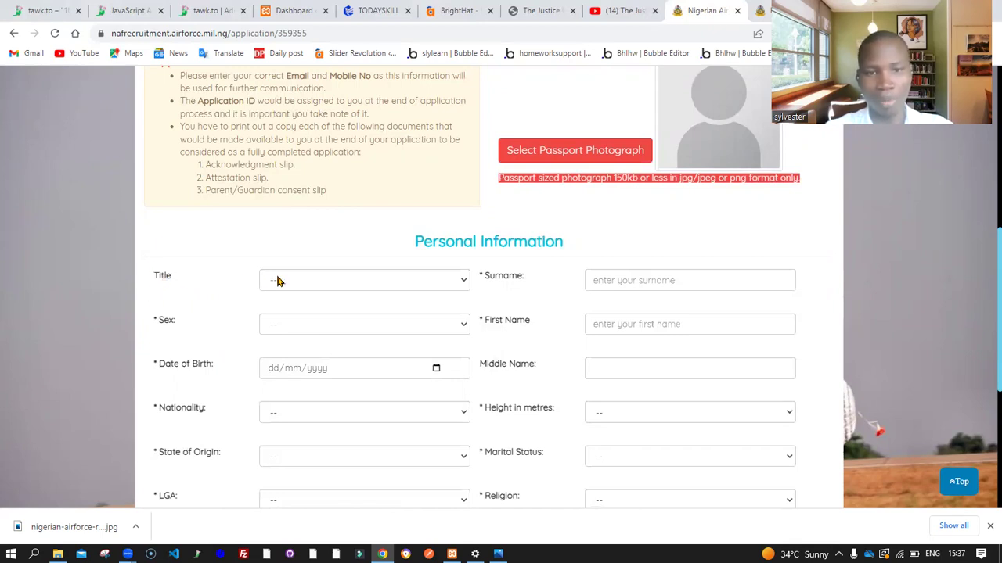
drag(479, 277, 482, 282)
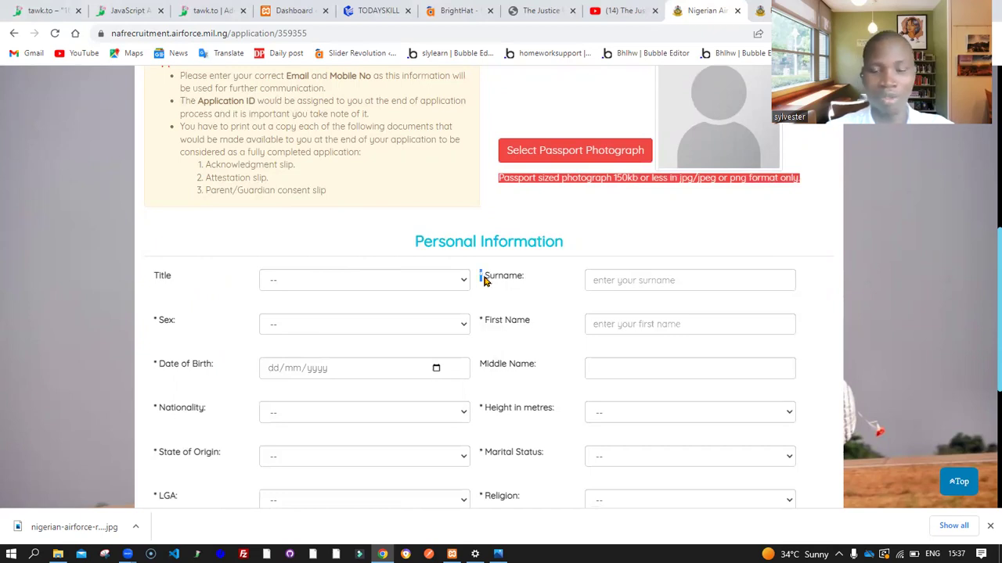
Zoom the enlistment page to 110% and bring the Personal Information fields into view
key(ctrl+plus)
key(ctrl+plus)
key(ctrl+plus)
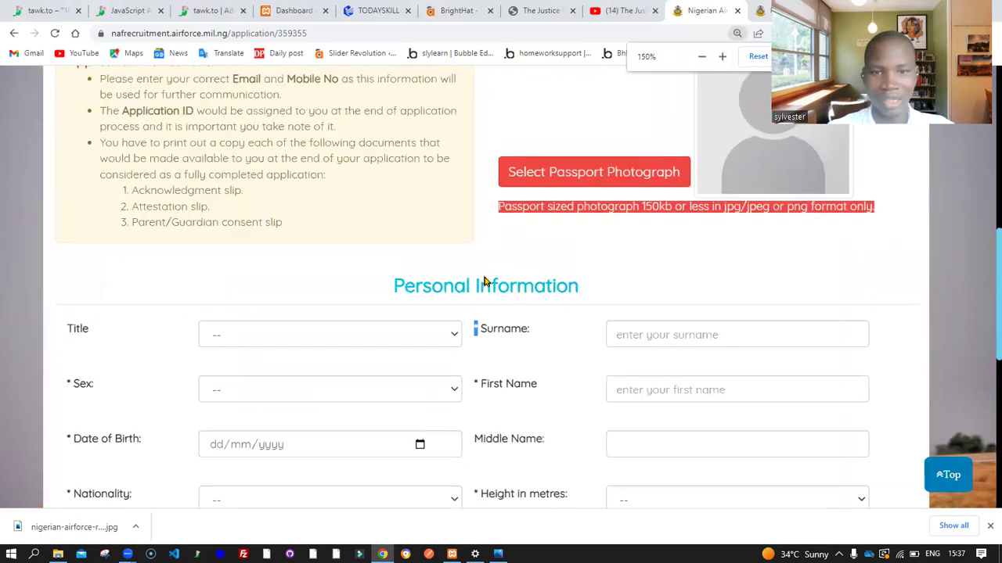
scroll(478, 404, down, 5)
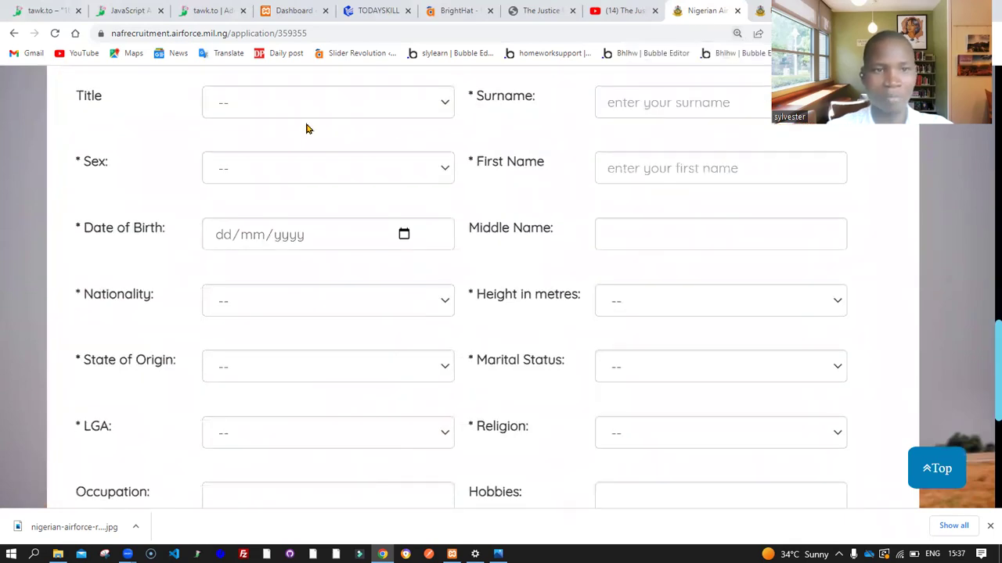
scroll(306, 129, down, 3)
scroll(306, 128, up, 2)
scroll(306, 128, up, 3)
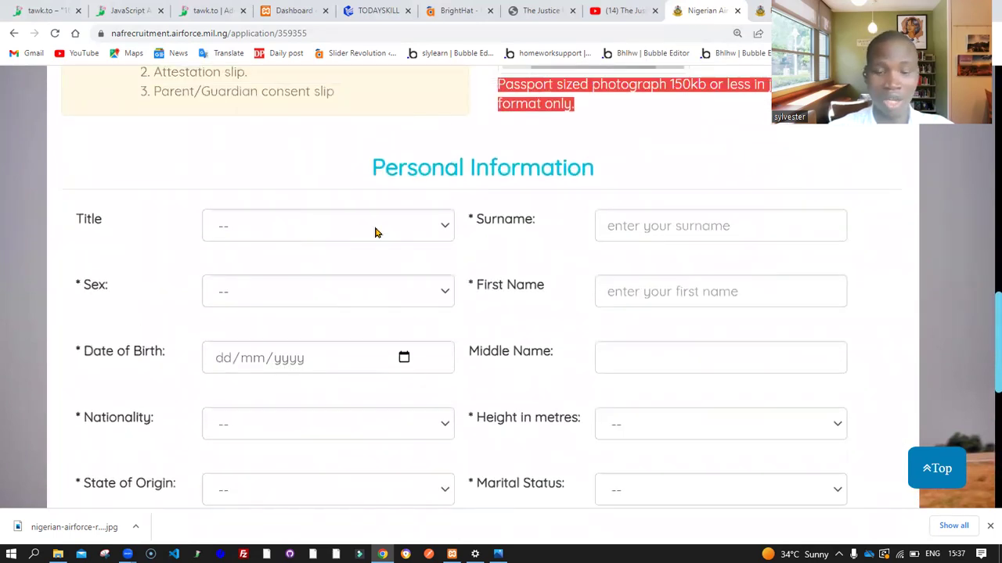
scroll(375, 232, down, 2)
key(ctrl+minus)
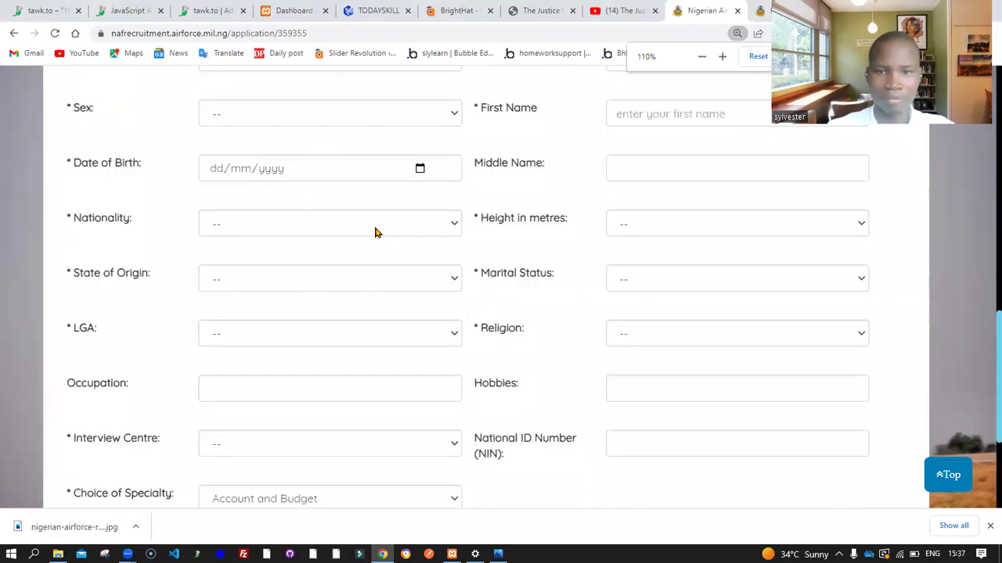
scroll(374, 232, up, 15)
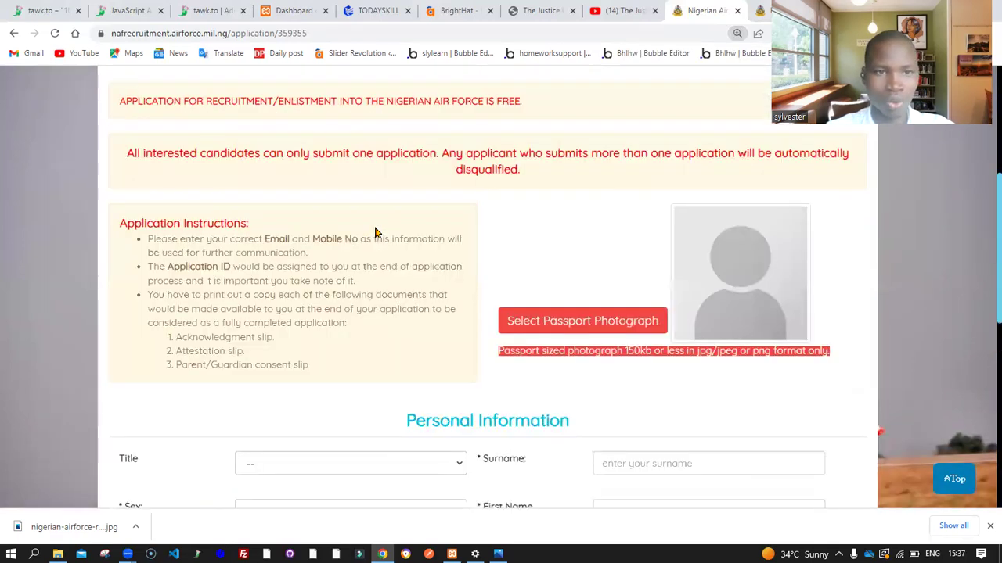
scroll(165, 302, down, 3)
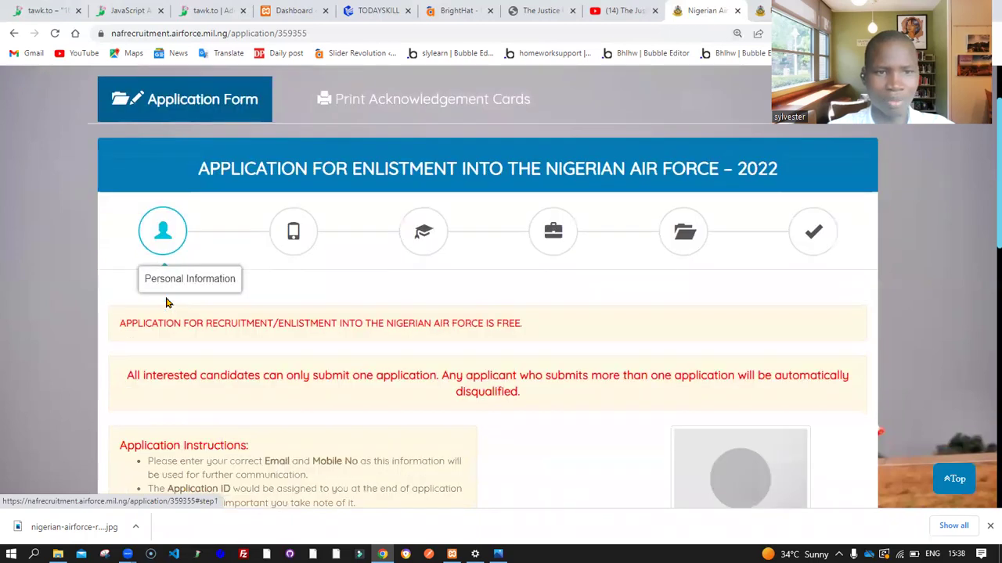
scroll(223, 317, down, 4)
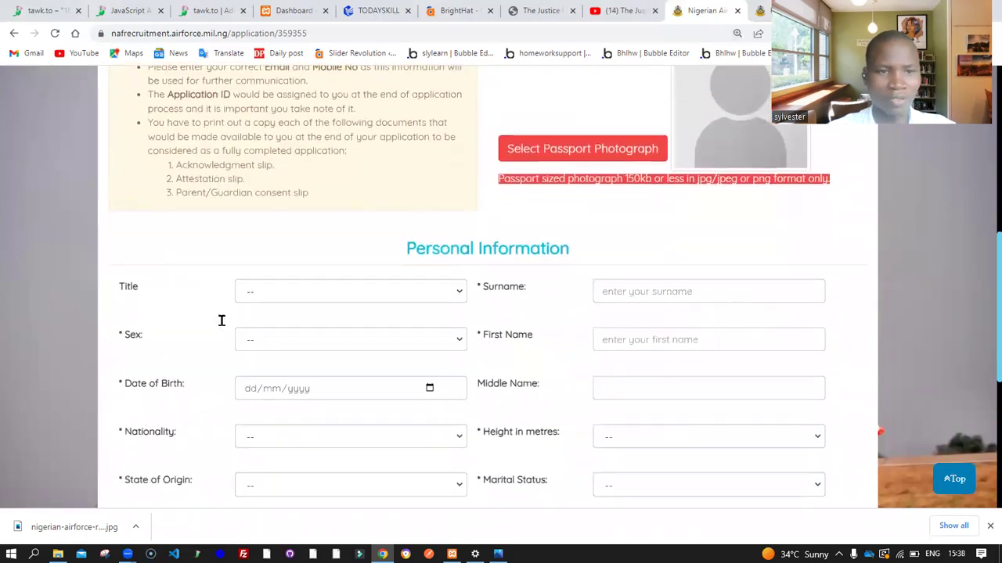
Set Title to Mr and Sex to Male
click(286, 199)
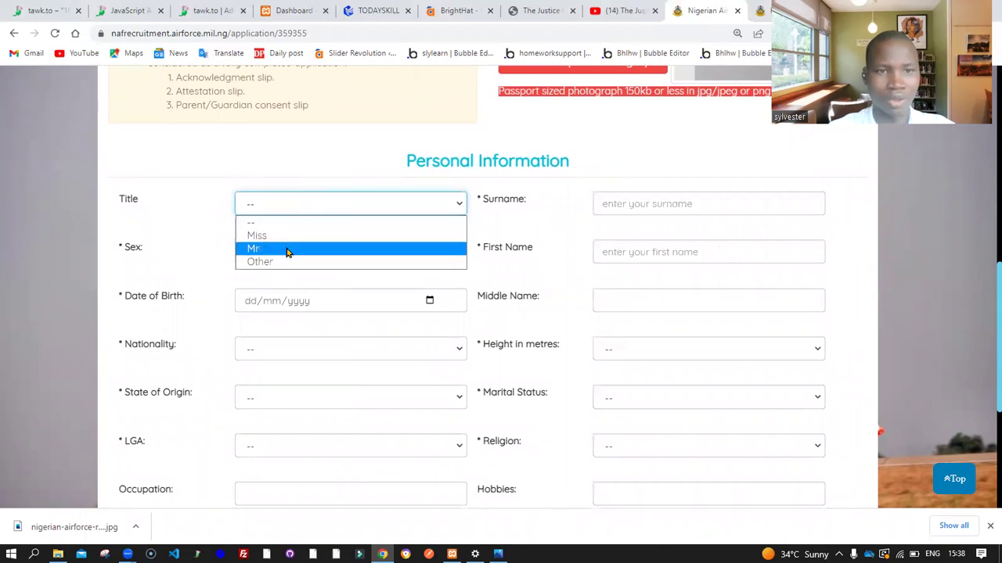
click(287, 249)
click(276, 255)
click(283, 284)
Open the Date of Birth calendar and switch it to month-and-year selection
click(291, 305)
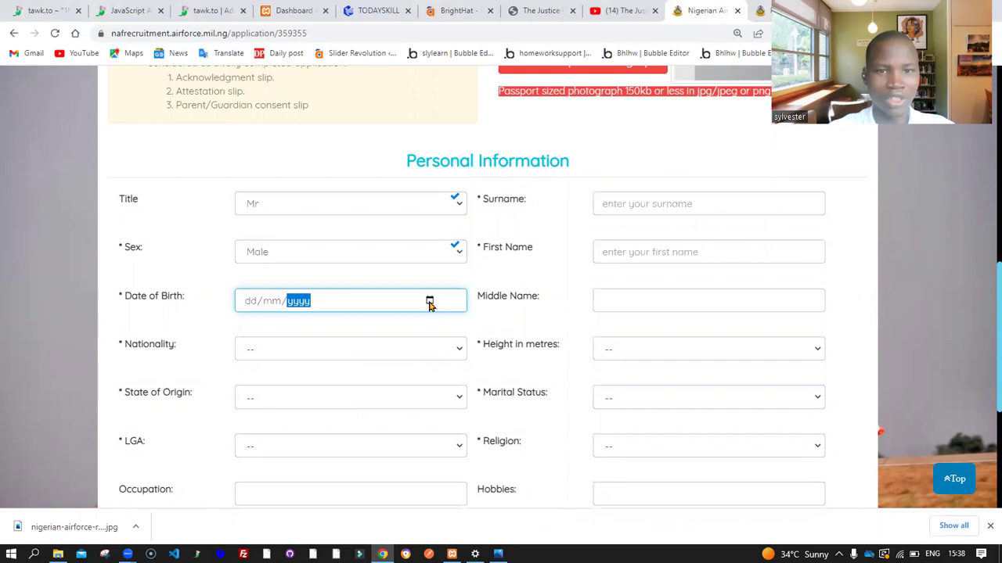
click(247, 305)
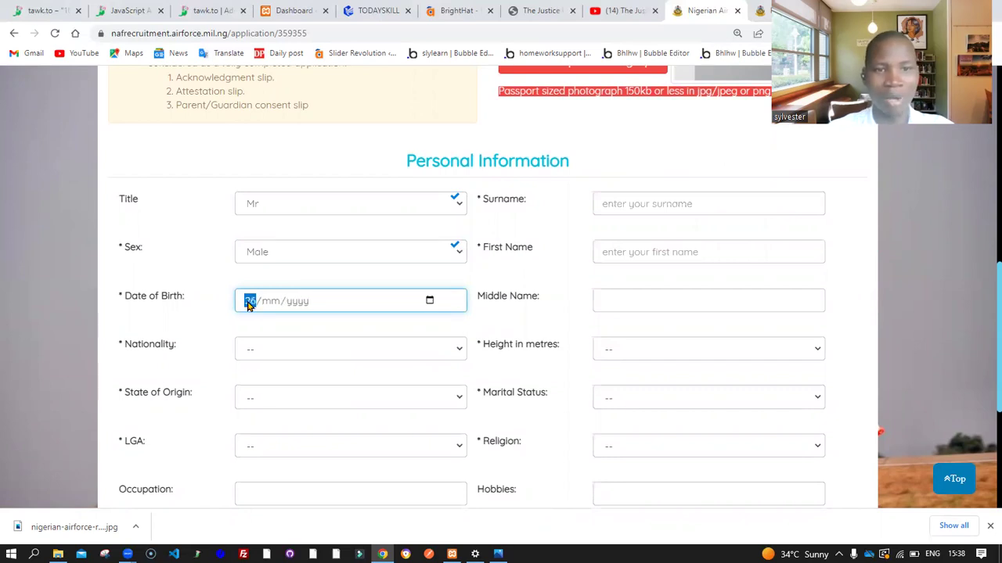
click(429, 303)
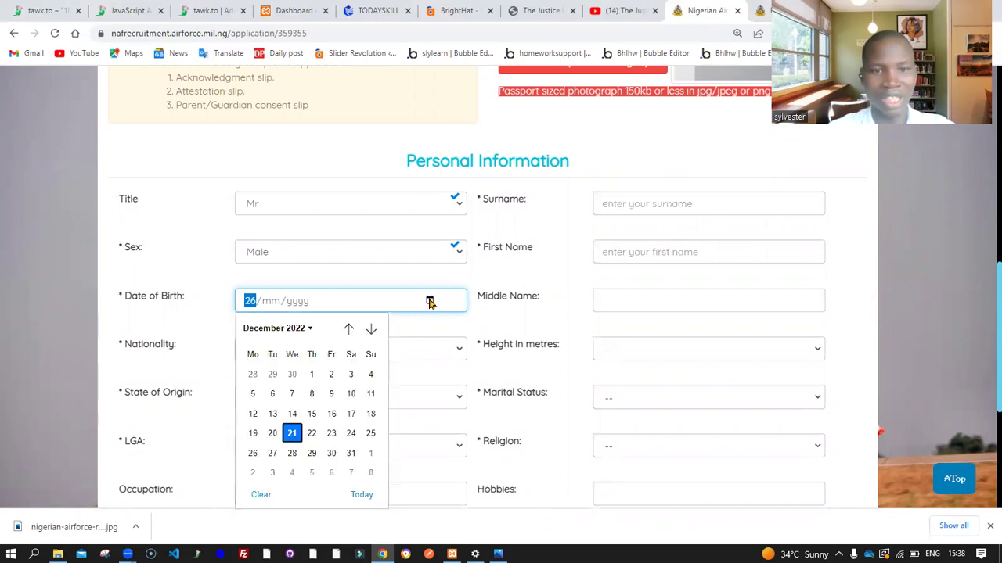
click(298, 329)
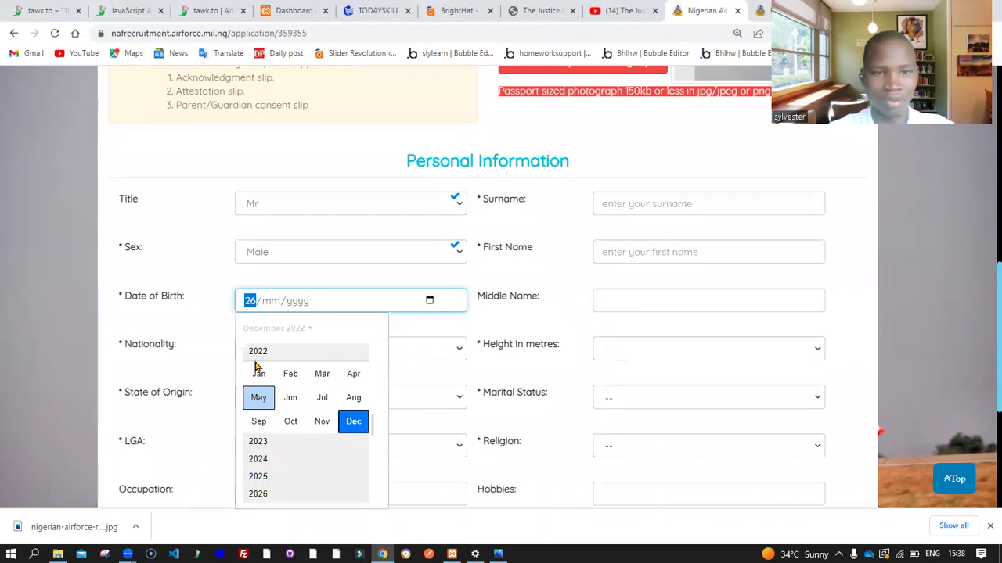
scroll(287, 468, down, 1)
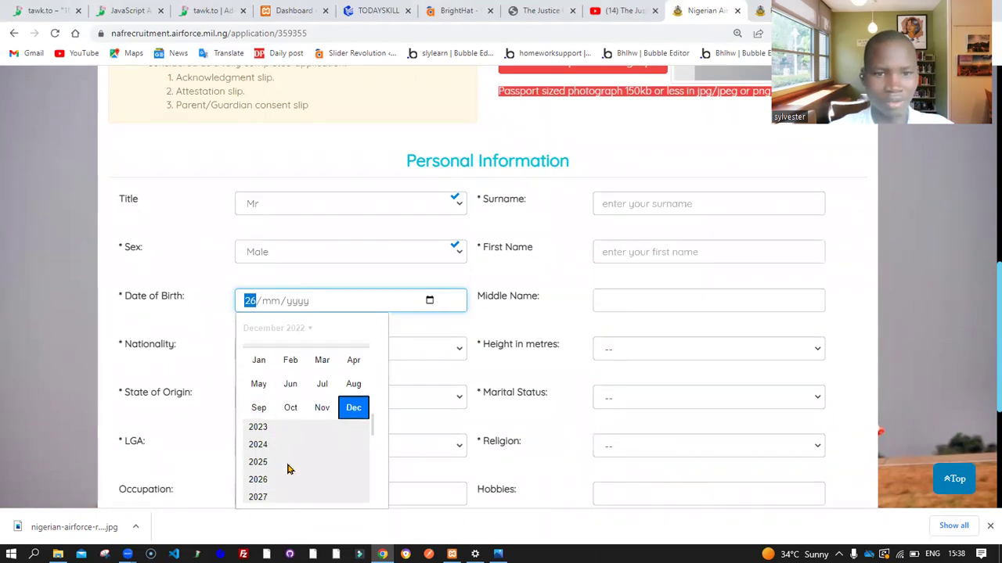
scroll(289, 440, down, 3)
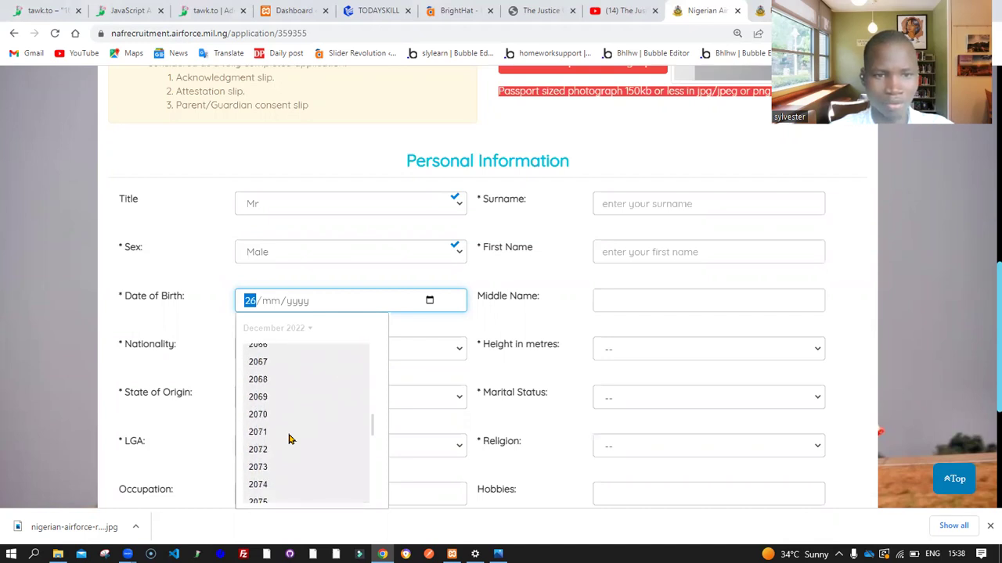
scroll(288, 440, up, 6)
scroll(288, 440, up, 20)
scroll(288, 440, up, 16)
scroll(288, 440, down, 3)
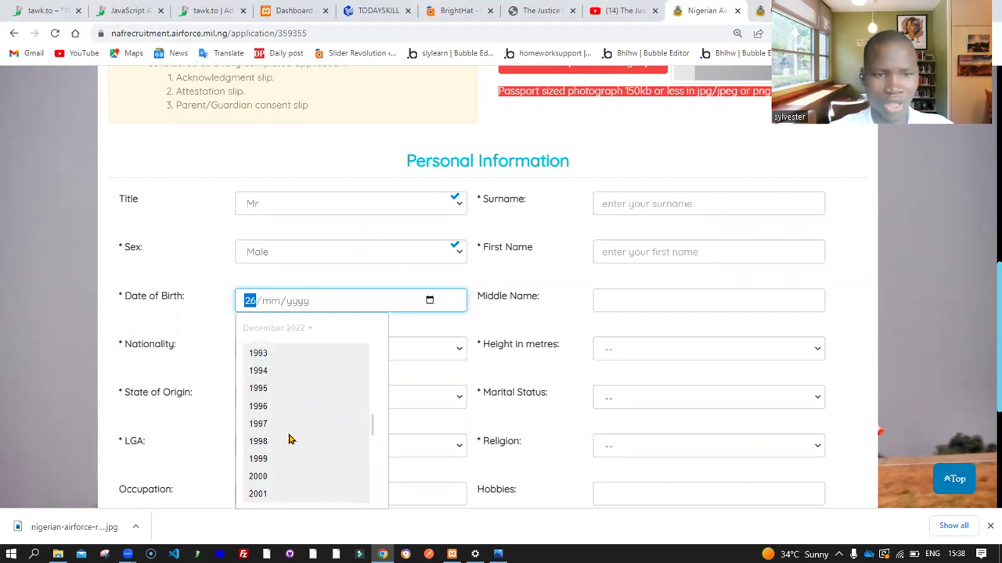
click(272, 460)
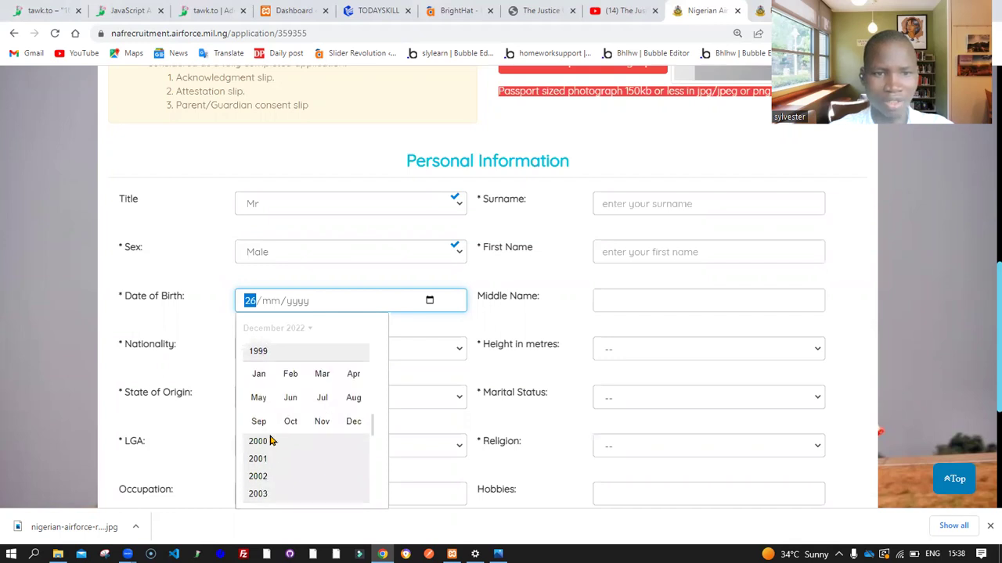
click(326, 380)
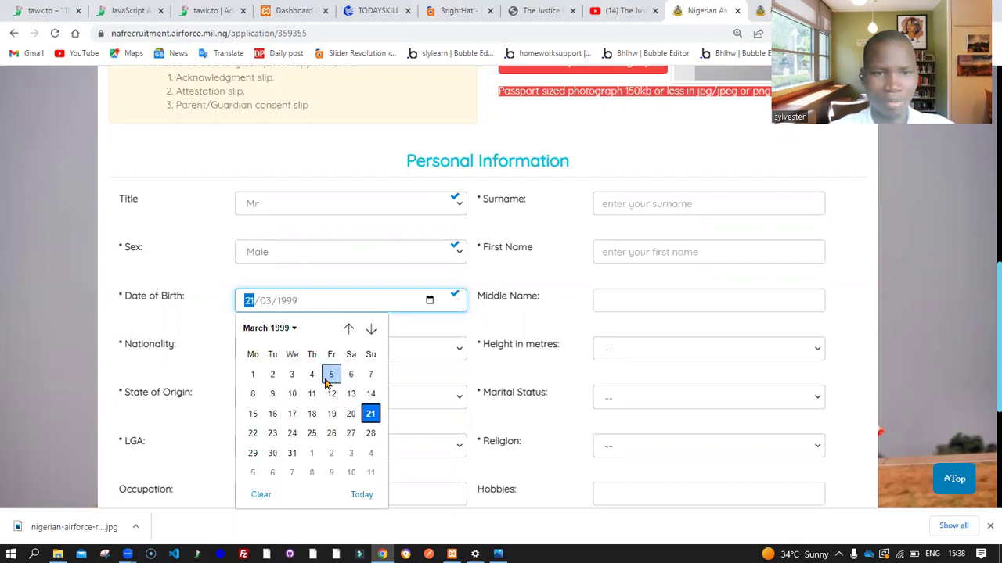
click(292, 394)
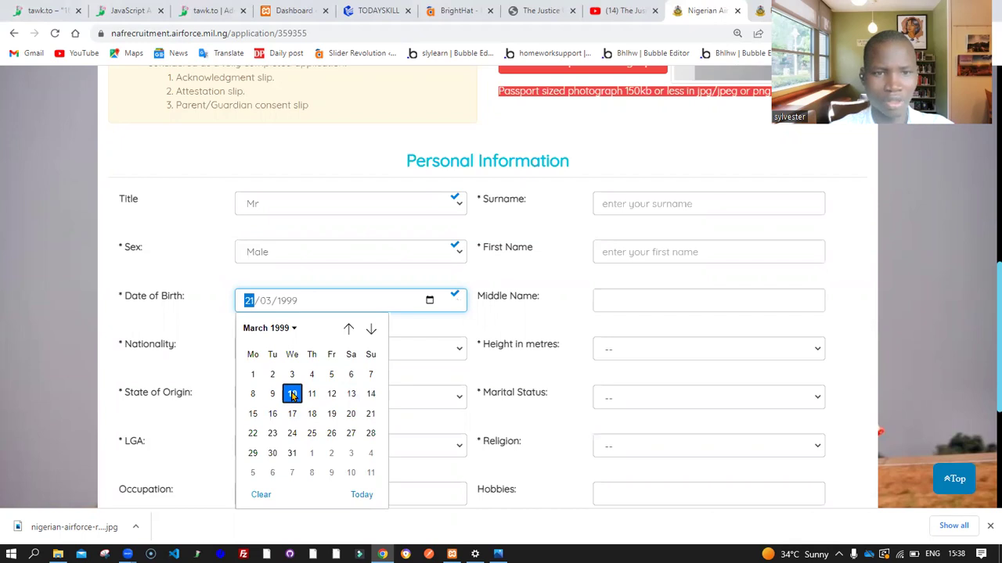
click(292, 394)
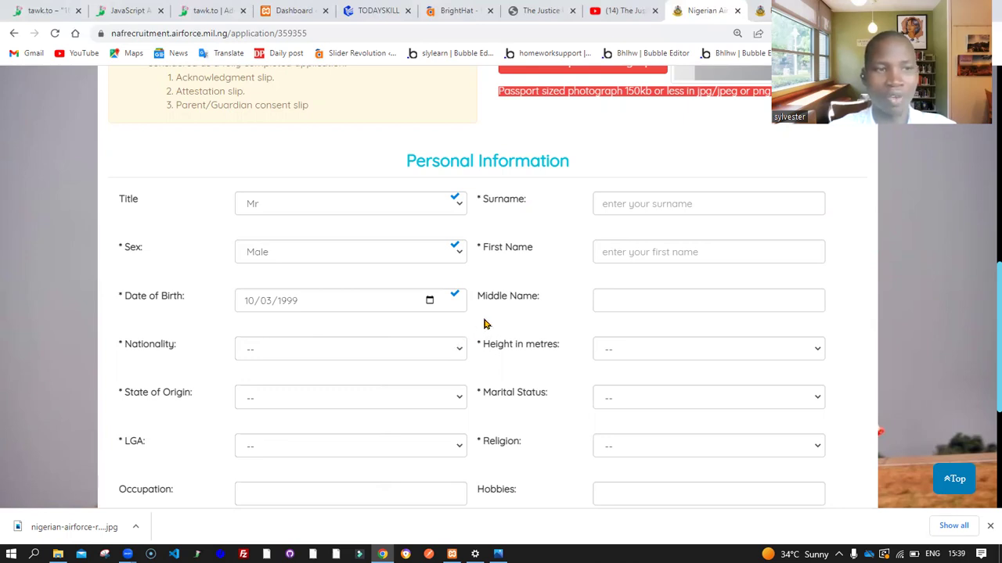
Set Nationality to Nigerian and State of Origin to EKITI, keeping LGA as Ado Ekiti
scroll(393, 351, down, 2)
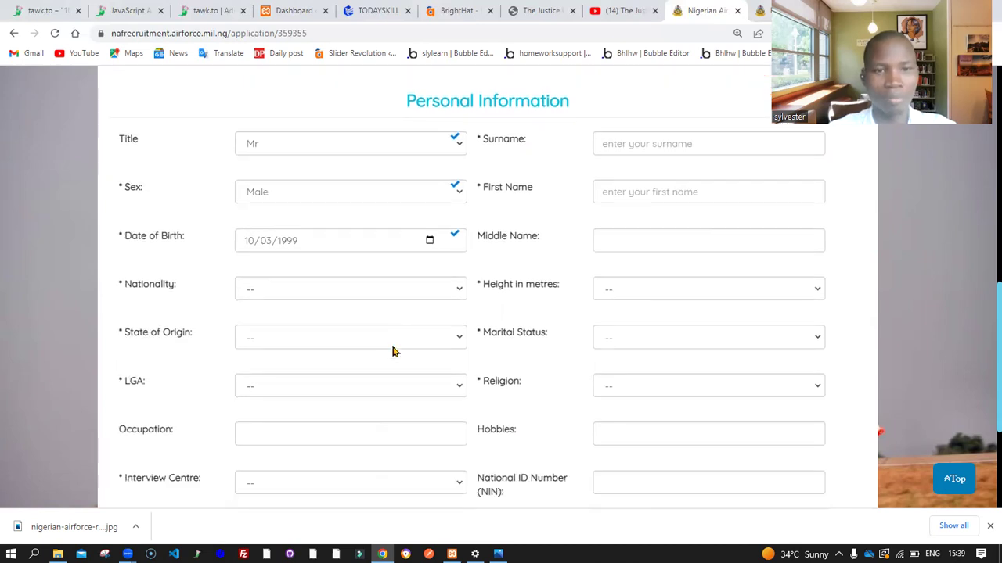
click(267, 229)
click(291, 264)
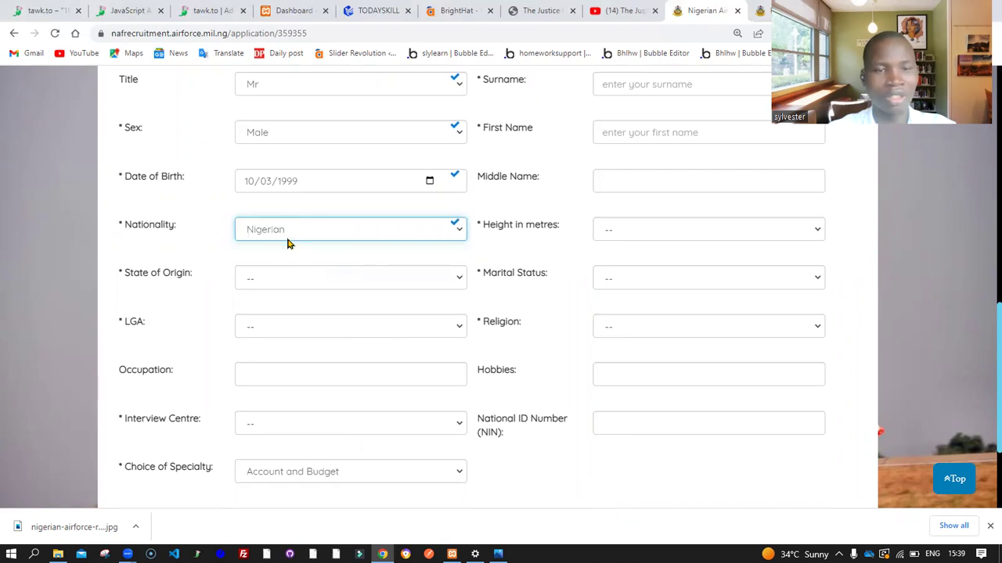
click(284, 230)
click(200, 262)
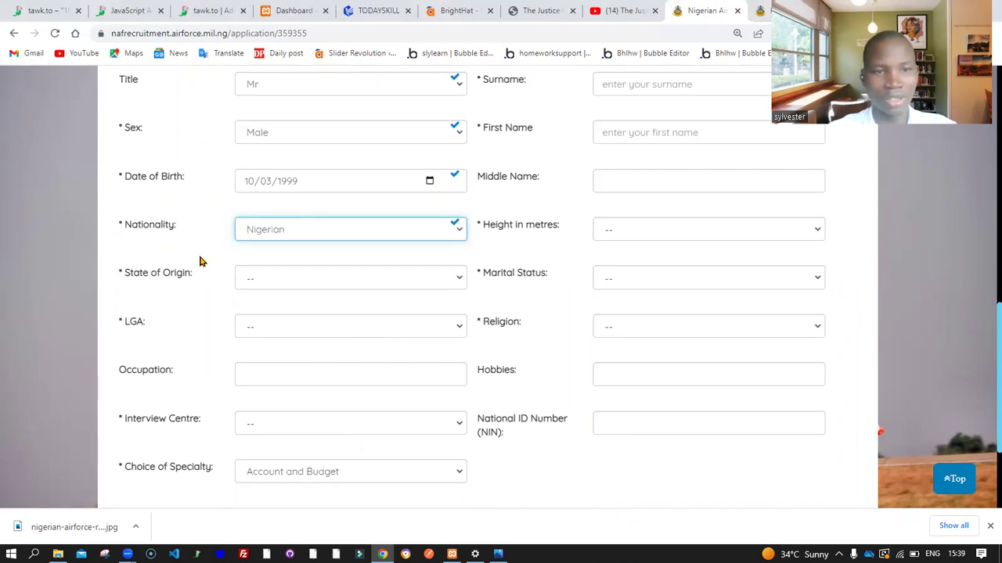
click(295, 279)
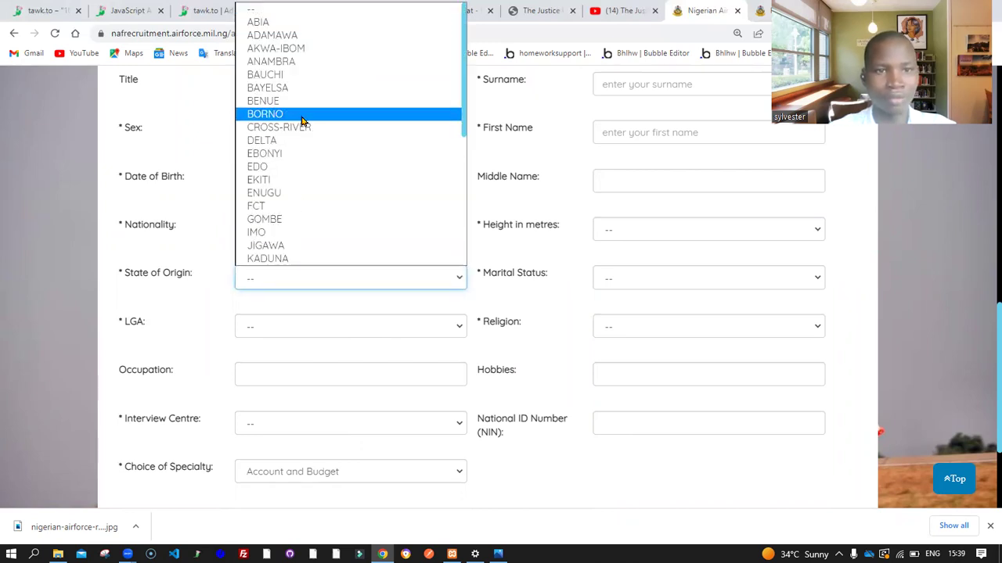
click(305, 180)
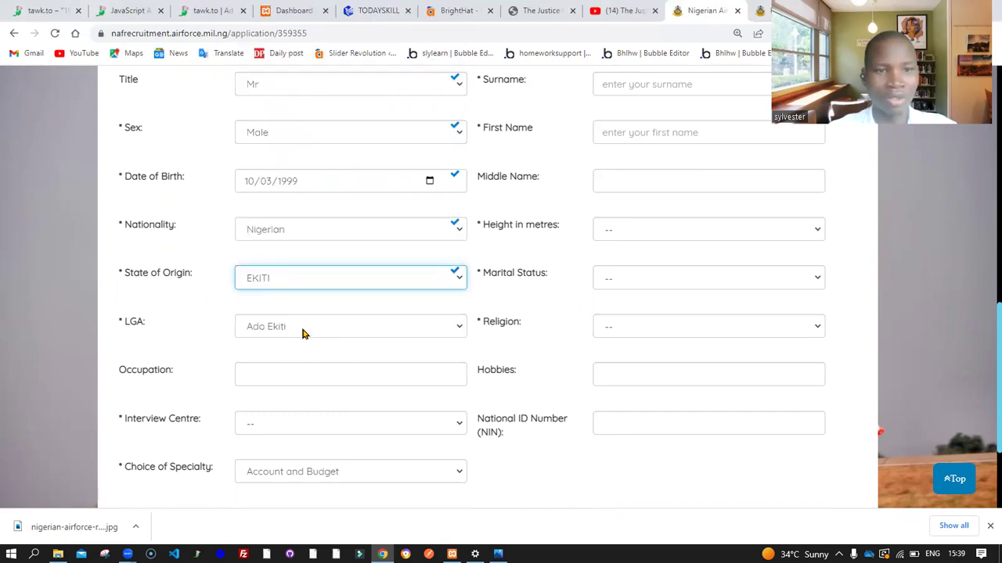
click(303, 334)
Enter Web Developer as the Occupation
scroll(191, 313, down, 1)
scroll(191, 314, down, 3)
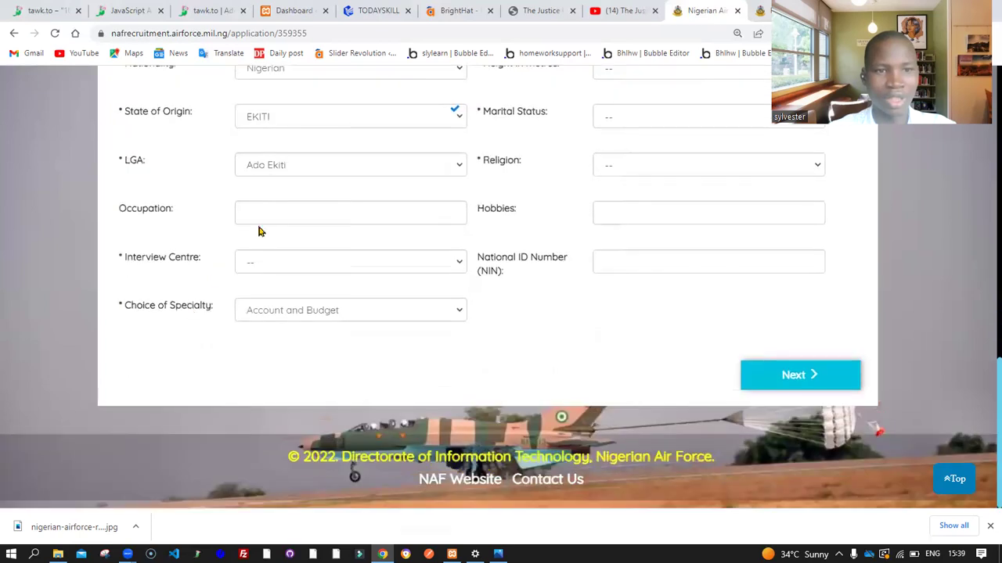
click(283, 211)
text(We)
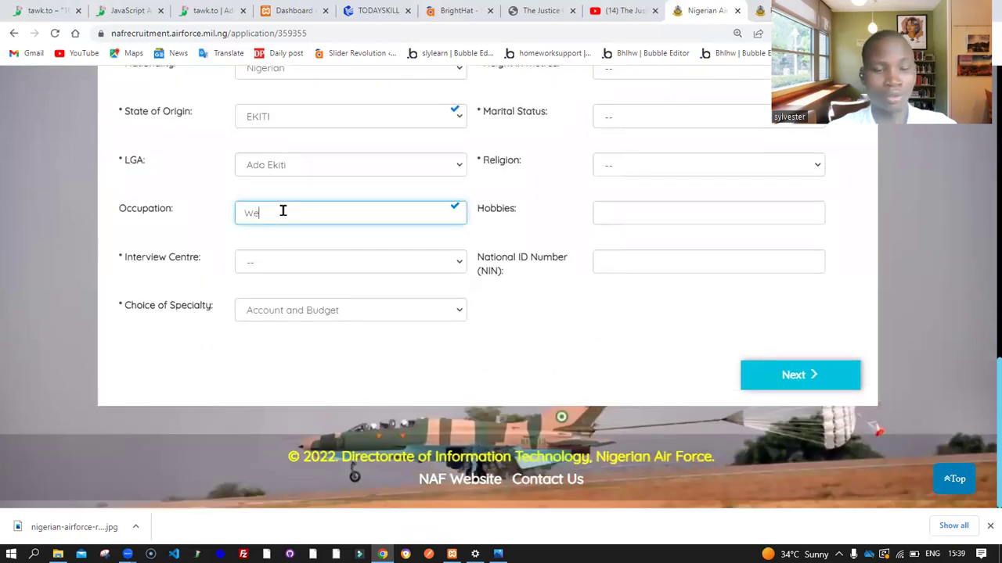
text(b De)
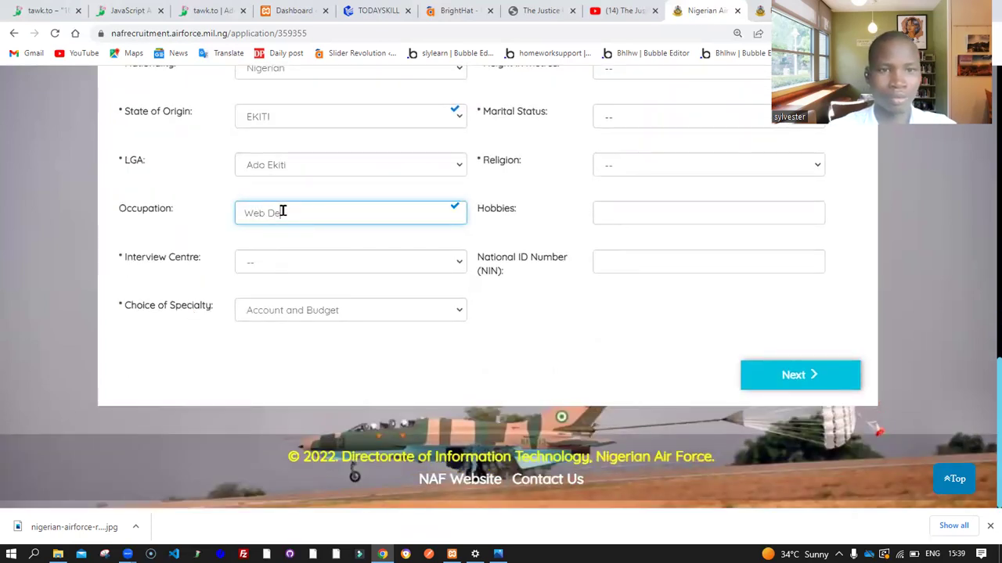
text(veloper)
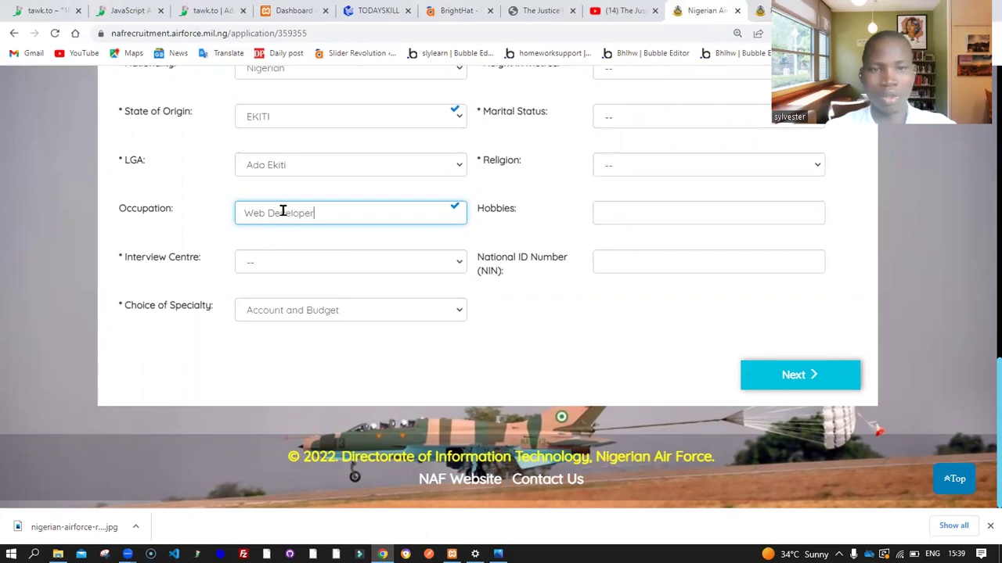
click(218, 233)
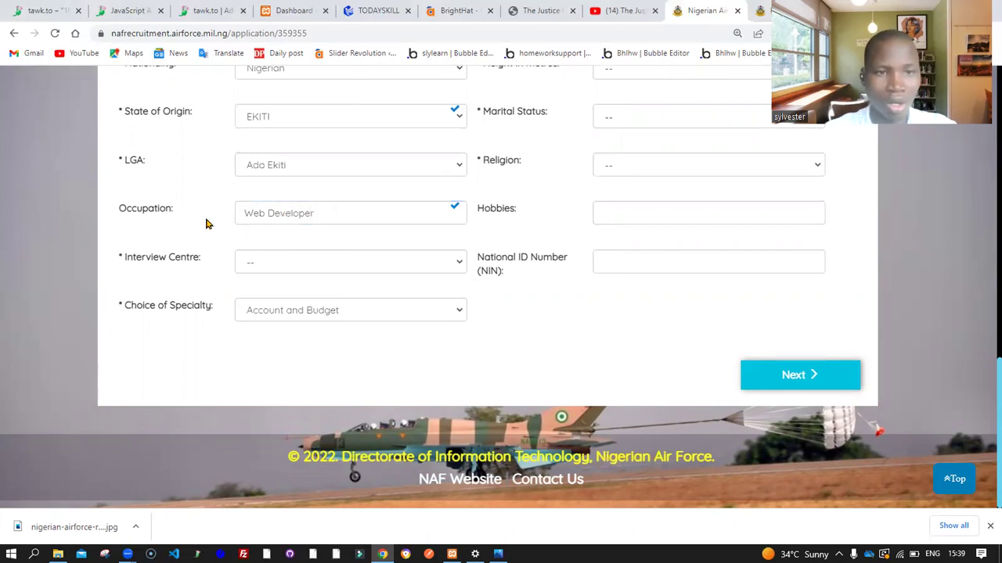
click(286, 270)
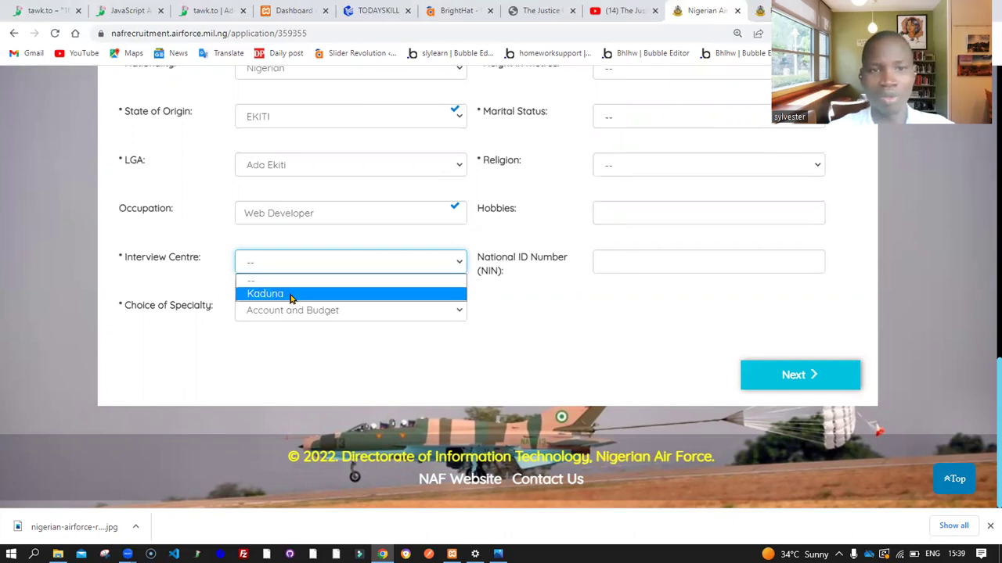
Set Interview Centre to Kaduna and open the Choice of Specialty list
click(290, 296)
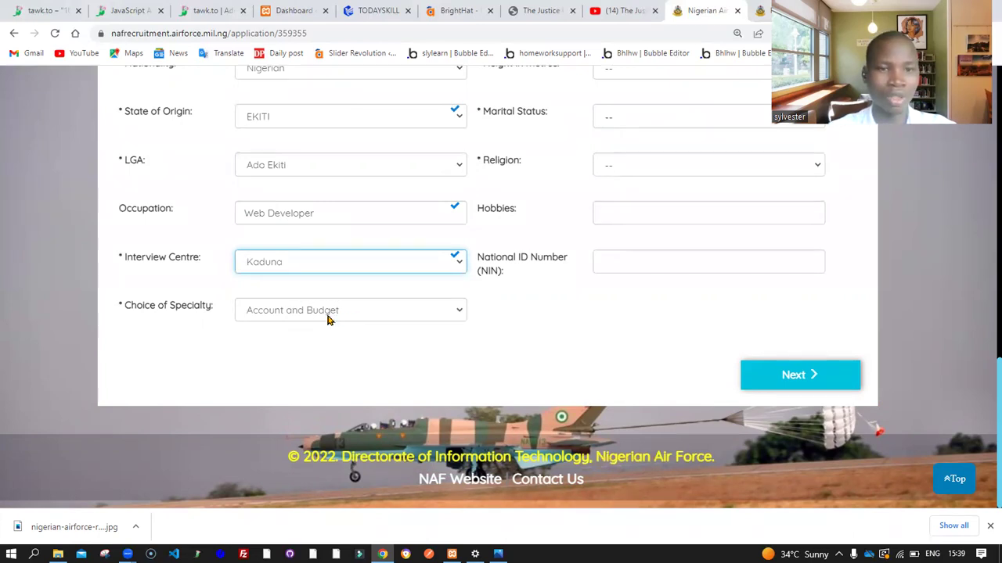
drag(138, 311, 268, 324)
click(246, 340)
click(312, 312)
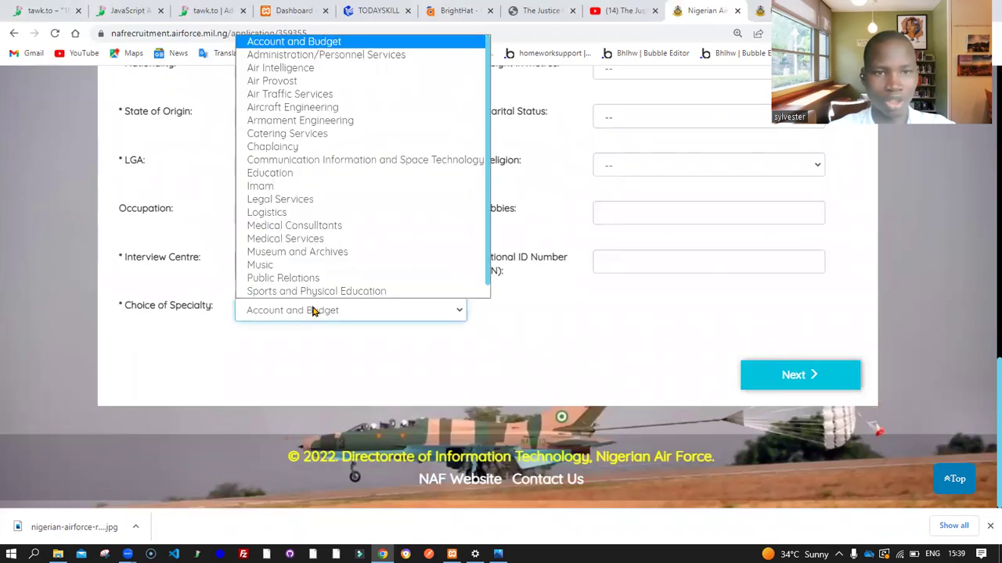
scroll(314, 109, down, 1)
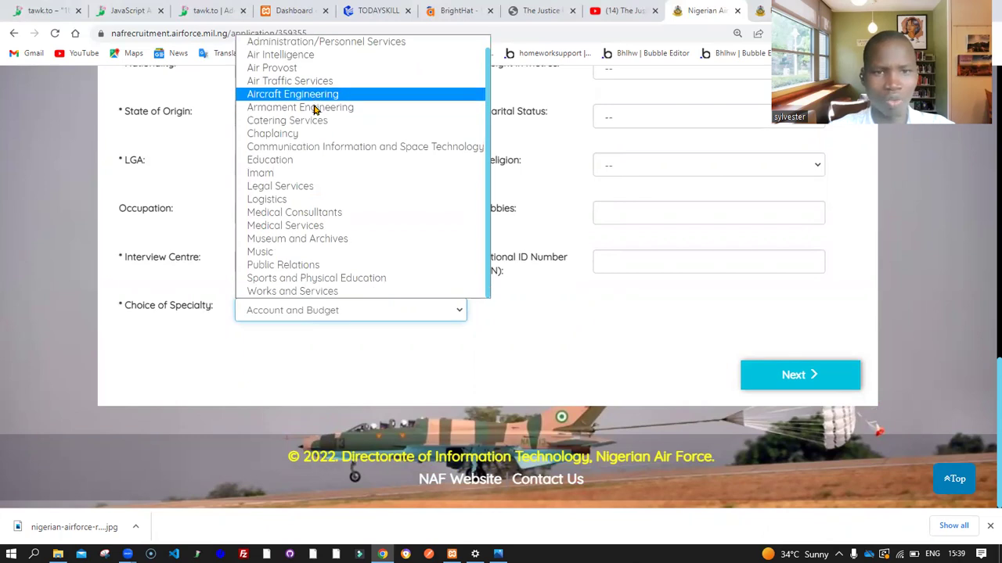
scroll(316, 110, up, 1)
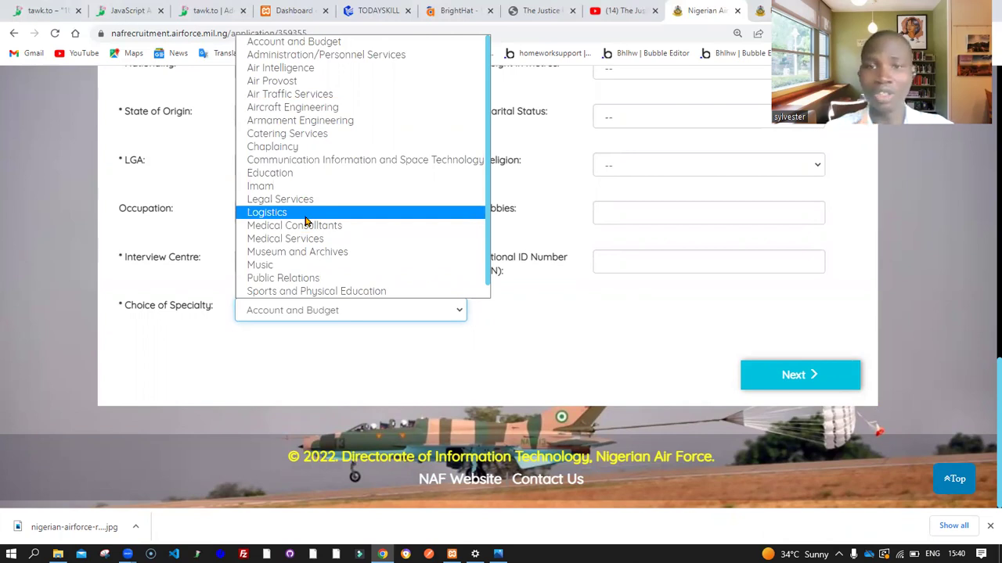
Review the recruitment requirements document and browse the Choice of Specialty options
click(760, 10)
scroll(583, 216, up, 5)
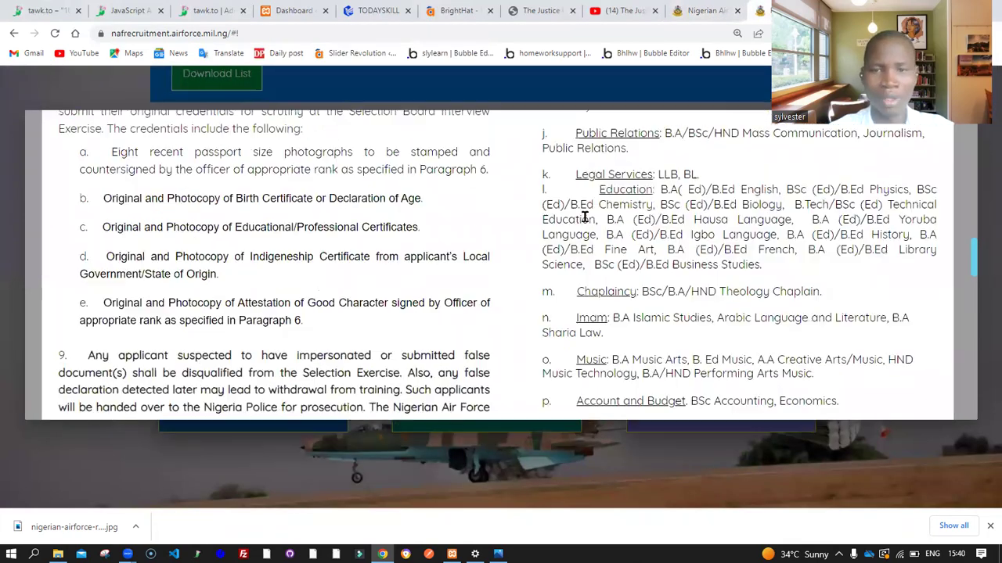
scroll(585, 219, up, 2)
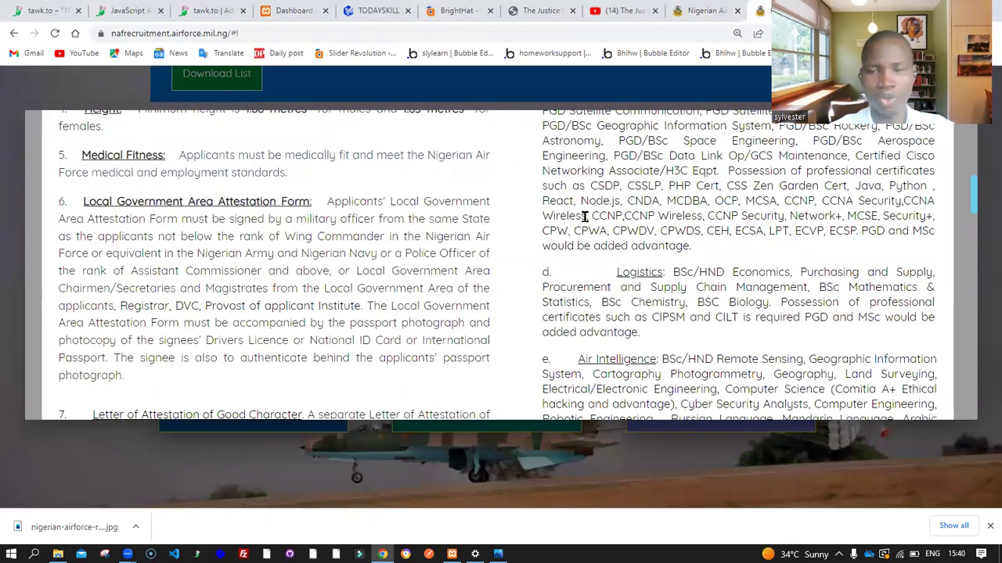
scroll(585, 221, down, 8)
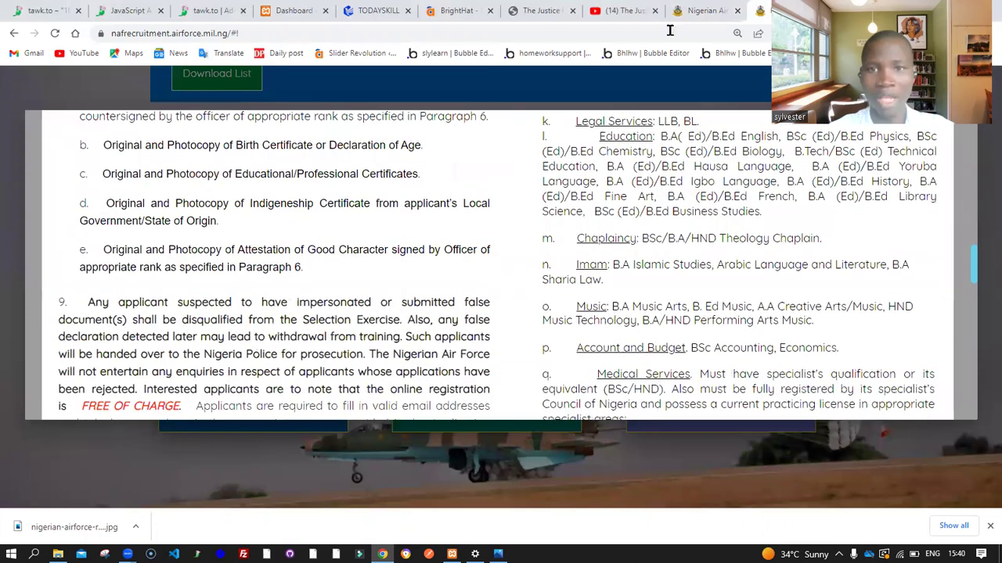
click(702, 8)
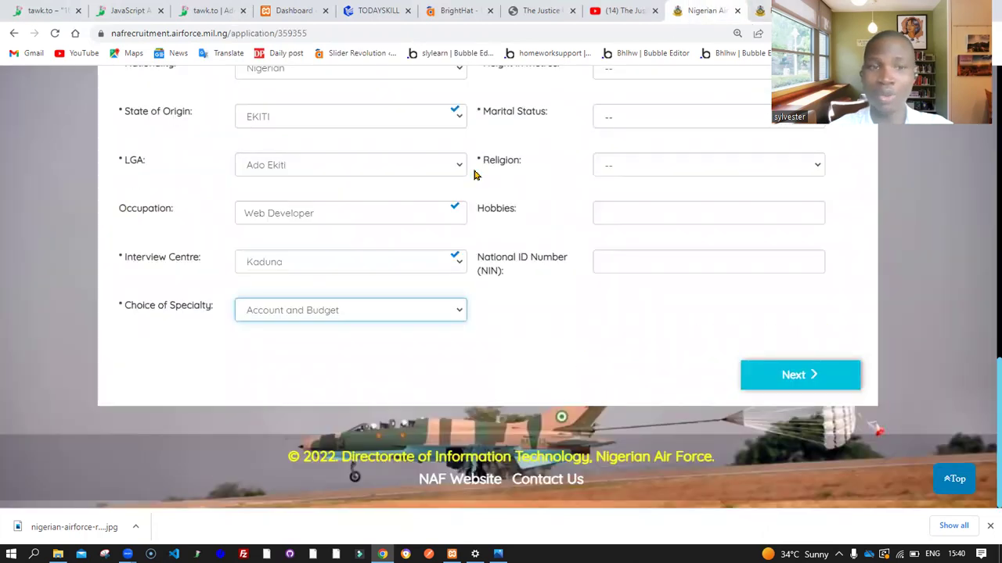
click(341, 316)
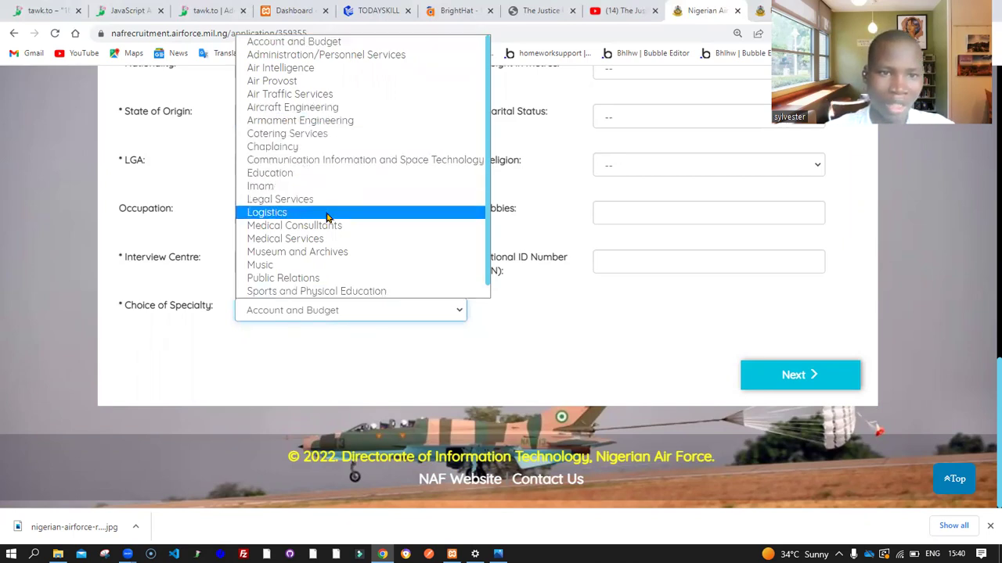
scroll(326, 258, down, 1)
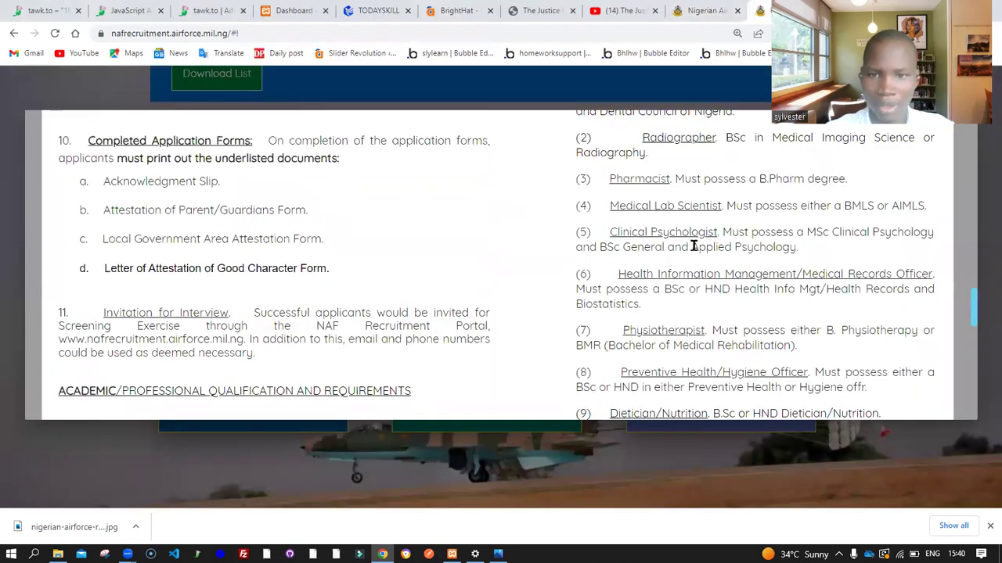
scroll(694, 242, up, 3)
scroll(693, 246, up, 1)
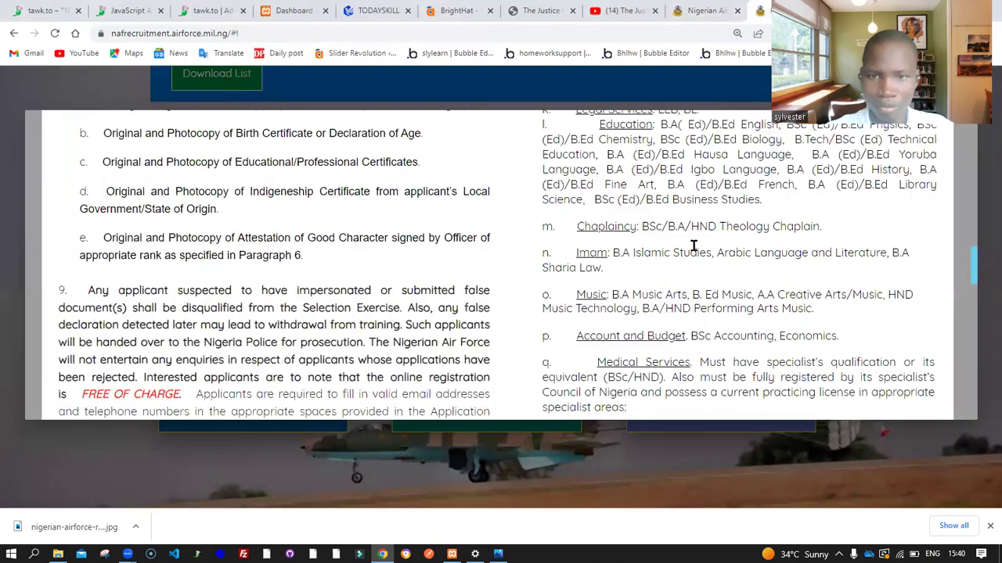
scroll(693, 245, up, 2)
scroll(693, 245, up, 2)
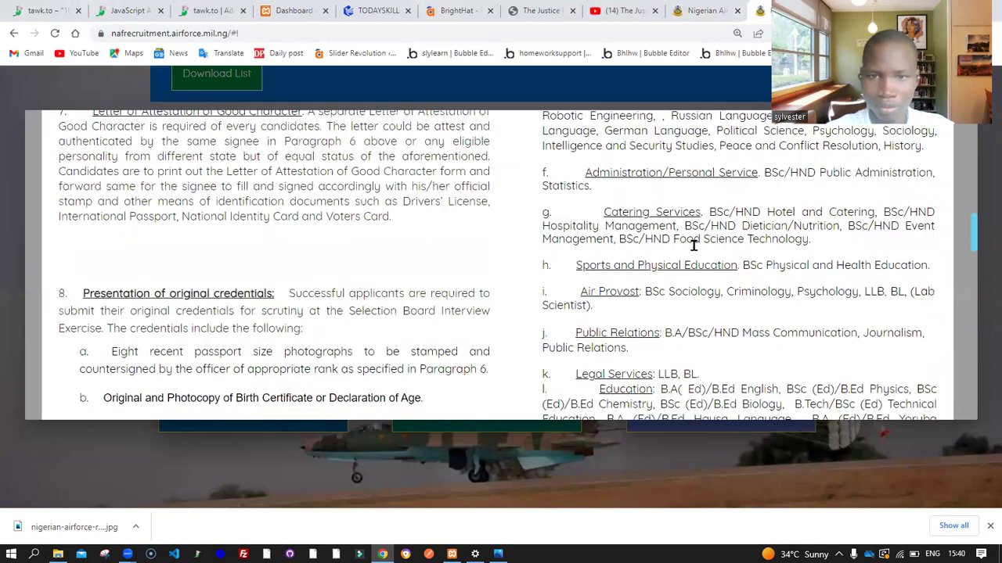
scroll(694, 245, up, 2)
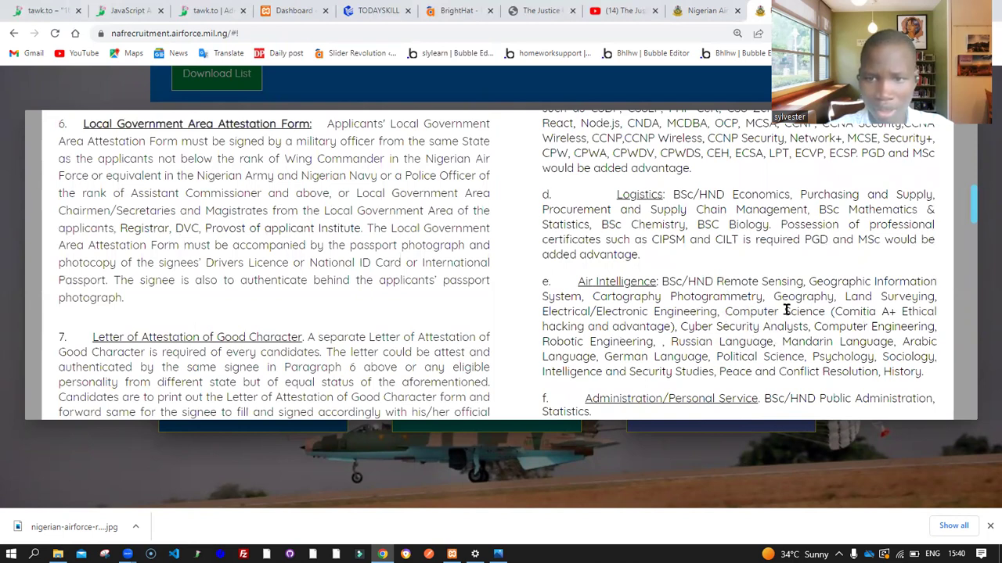
key(Escape)
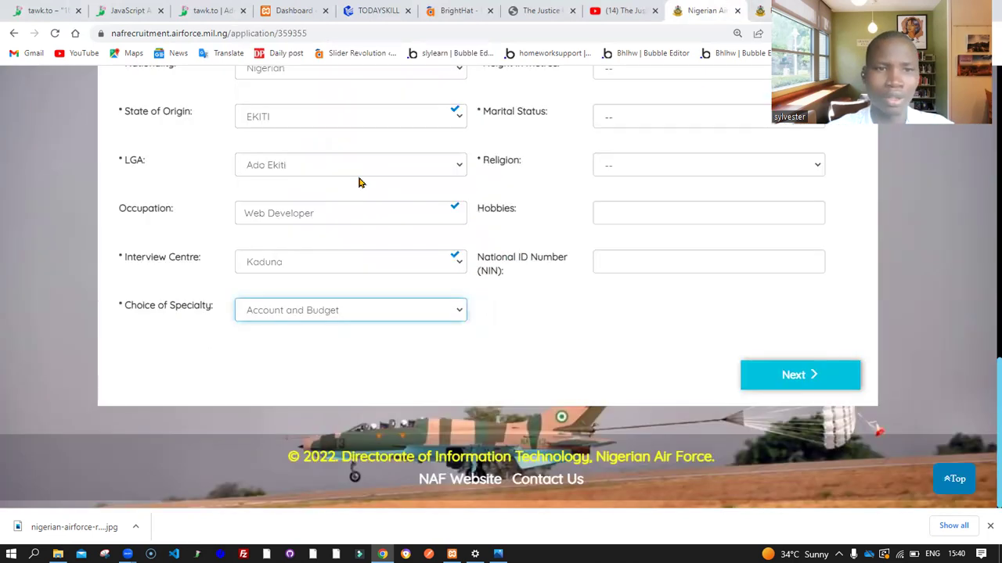
Choose Air Intelligence as the specialty and check its qualifications in the requirements
click(336, 313)
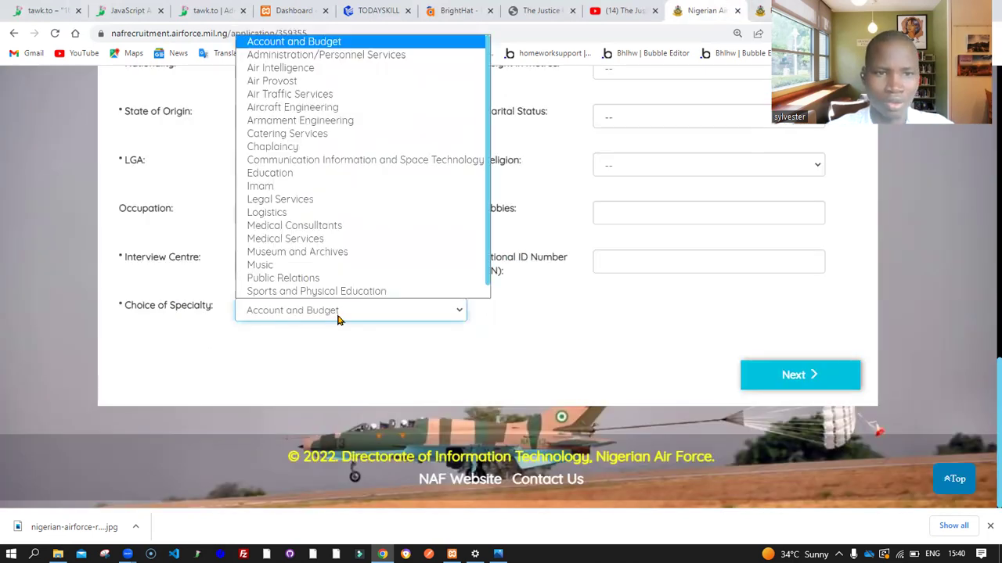
click(303, 69)
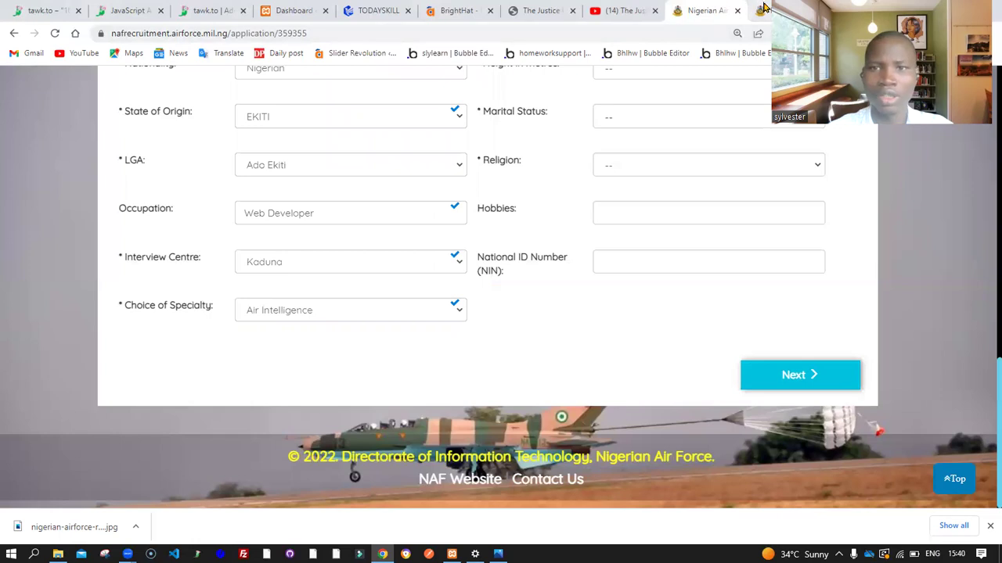
click(760, 10)
scroll(691, 311, down, 1)
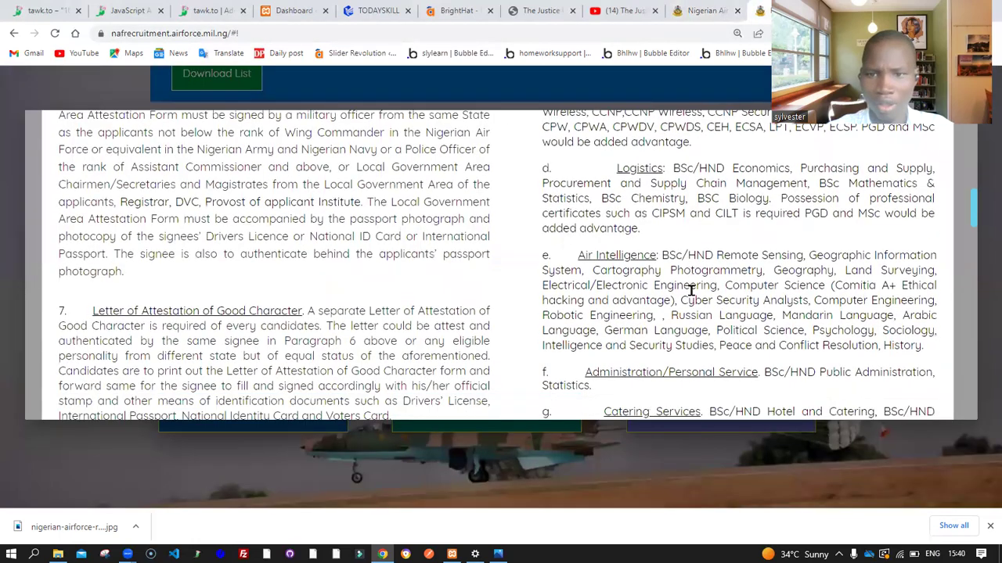
drag(825, 261, 740, 249)
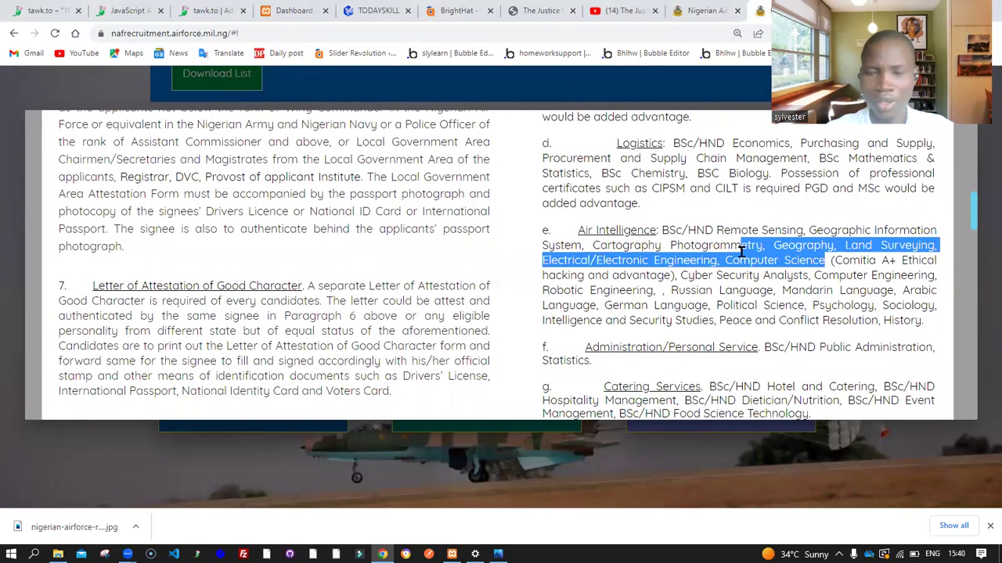
click(705, 10)
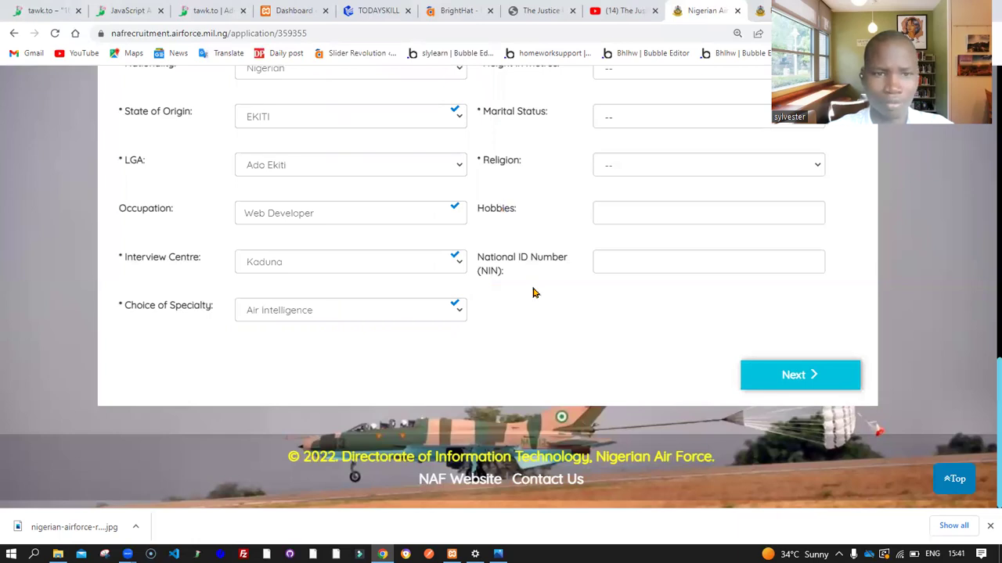
scroll(532, 292, up, 5)
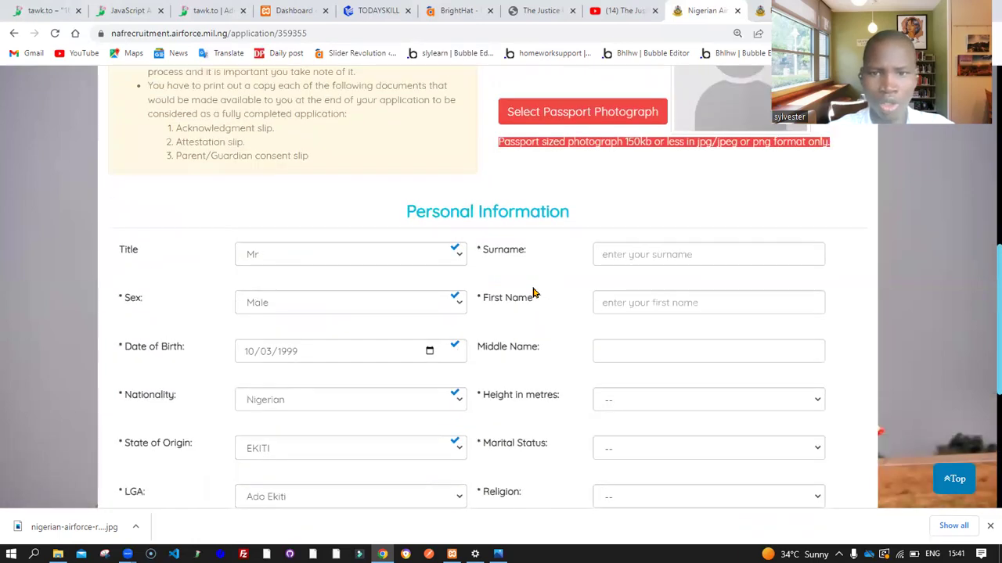
Enter the applicant's surname, first name and middle name
click(644, 255)
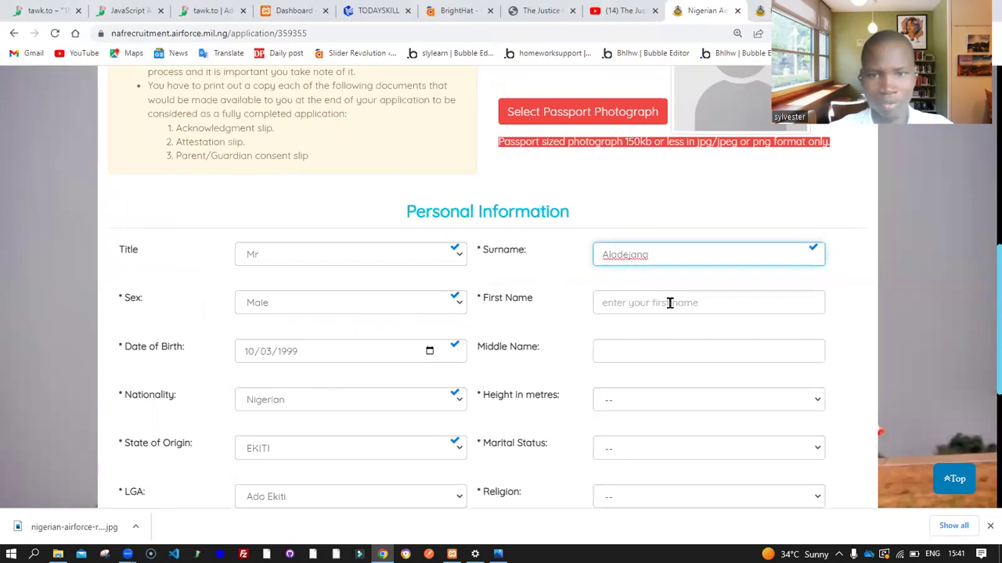
click(669, 303)
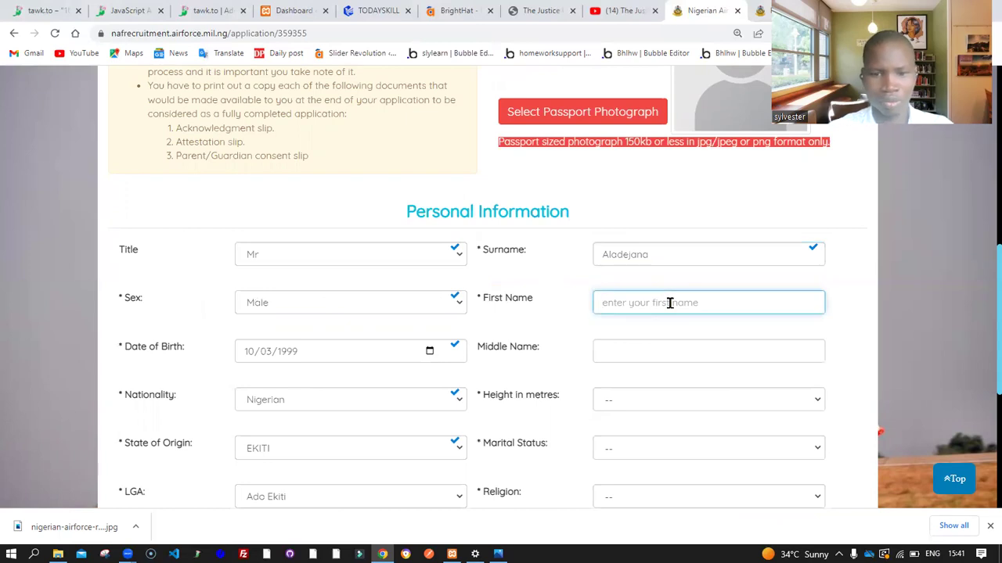
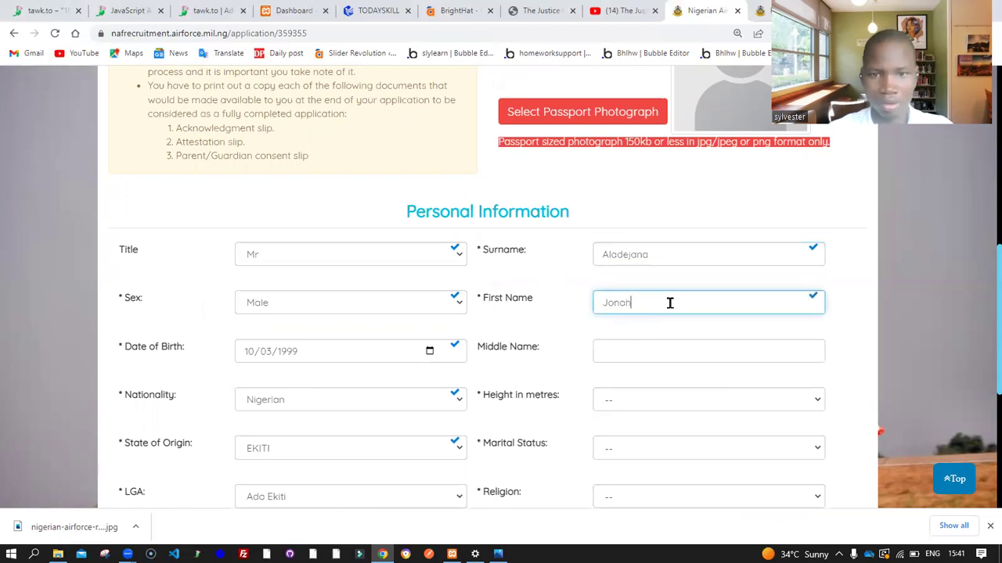
click(658, 351)
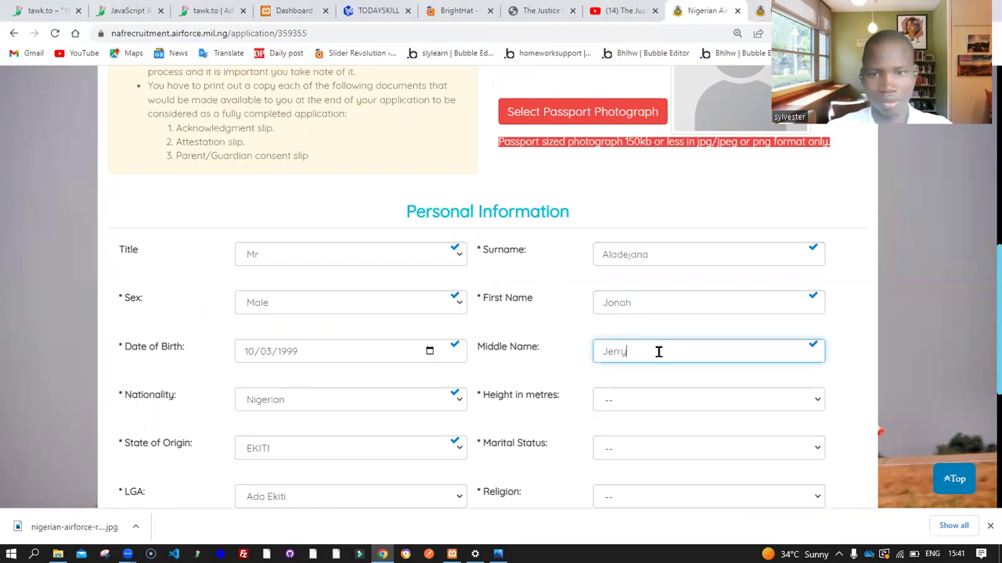
scroll(658, 351, down, 3)
scroll(658, 351, up, 1)
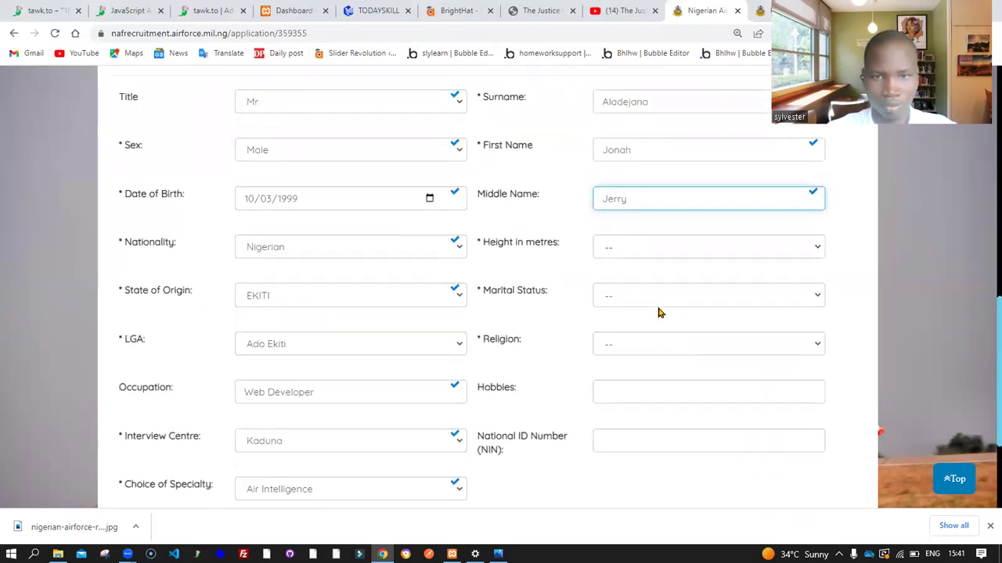
Set Height in metres to 1.67
click(654, 255)
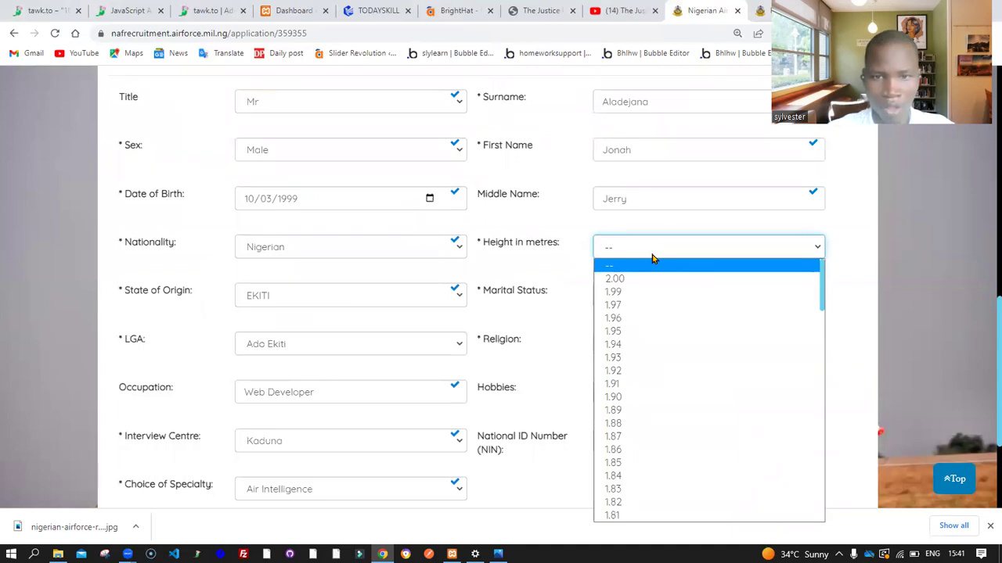
scroll(646, 410, down, 3)
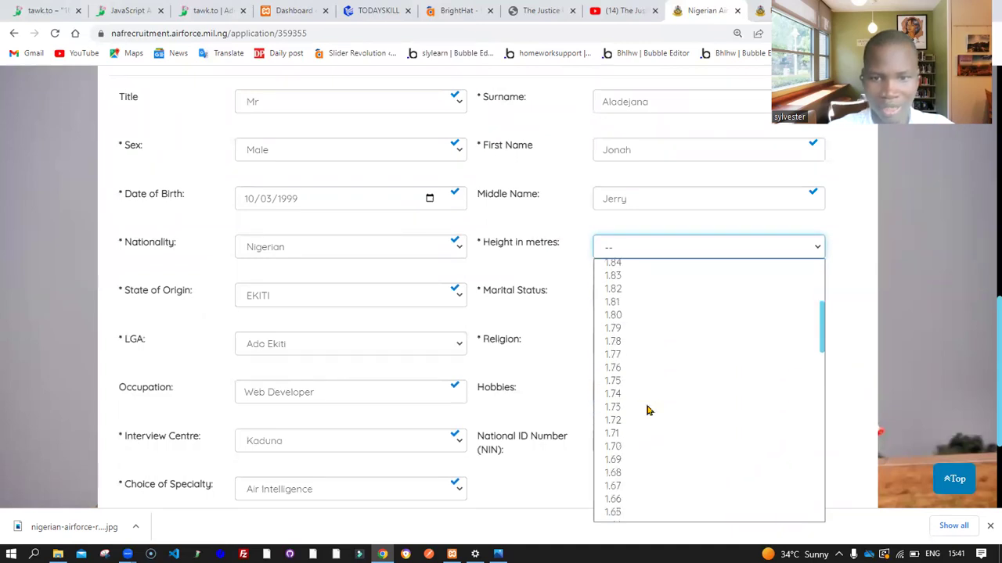
scroll(646, 410, down, 2)
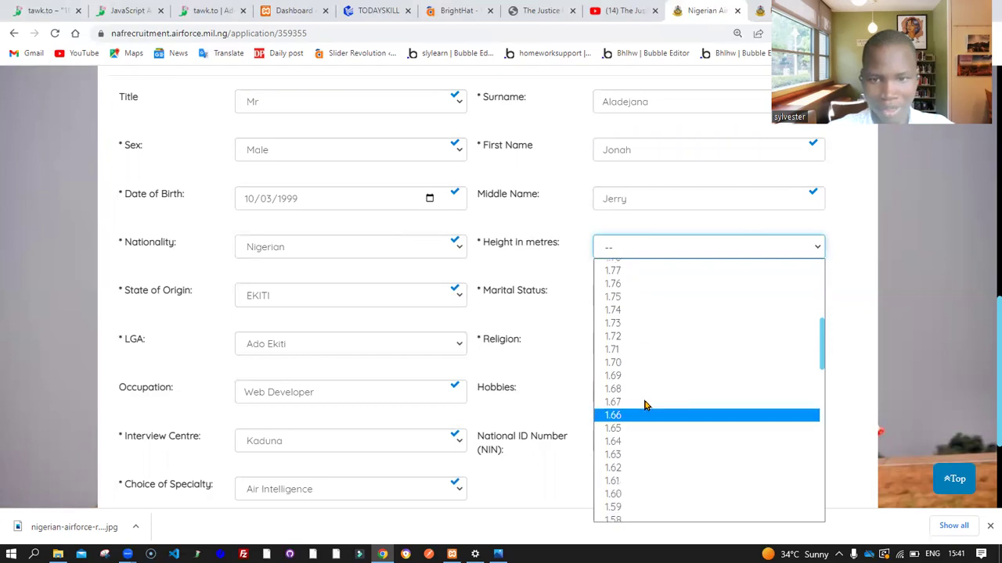
scroll(643, 389, down, 2)
scroll(640, 316, up, 4)
scroll(640, 316, down, 2)
scroll(640, 316, down, 2)
scroll(642, 316, up, 2)
scroll(633, 337, down, 1)
click(633, 342)
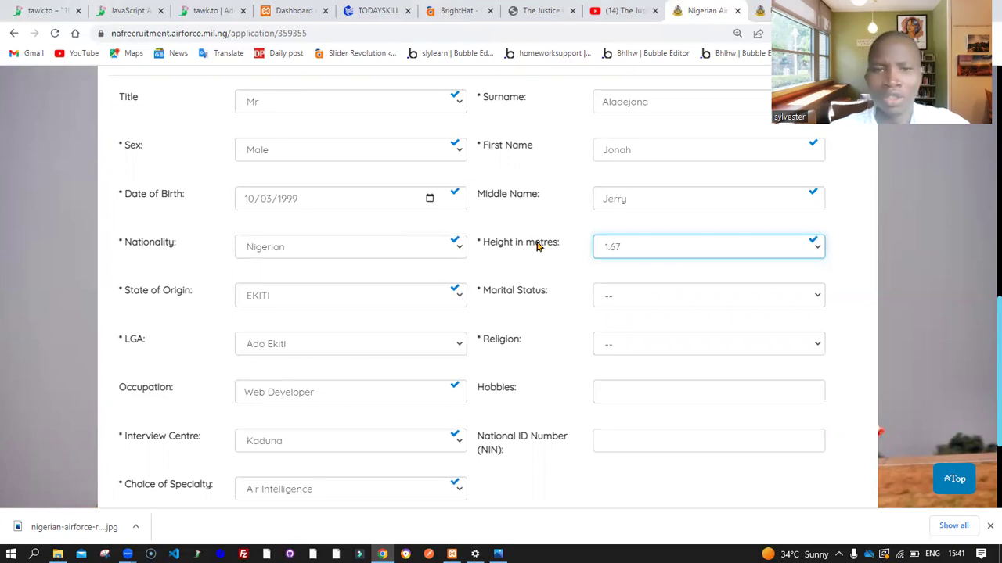
drag(526, 244, 557, 246)
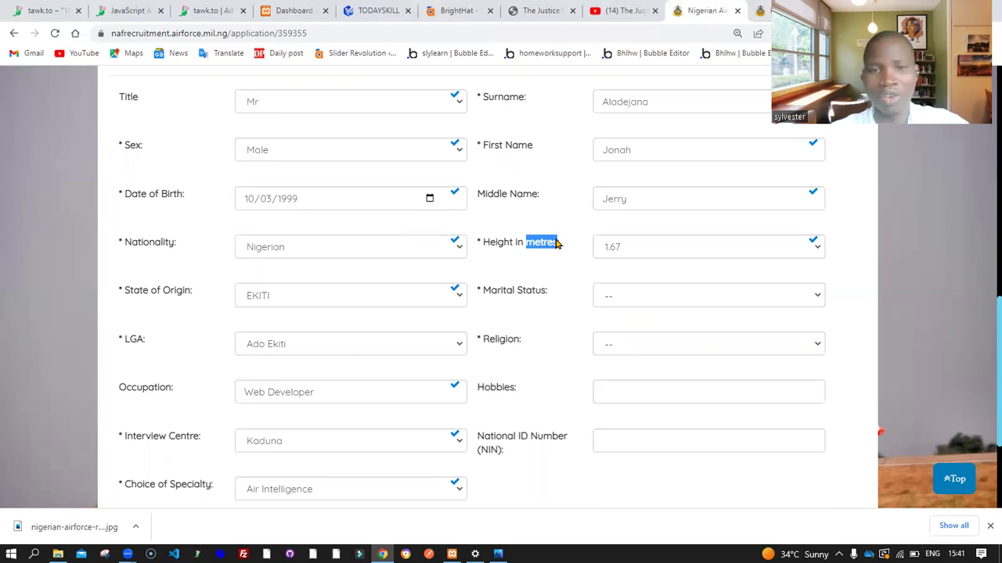
Set Marital Status to Single
click(550, 252)
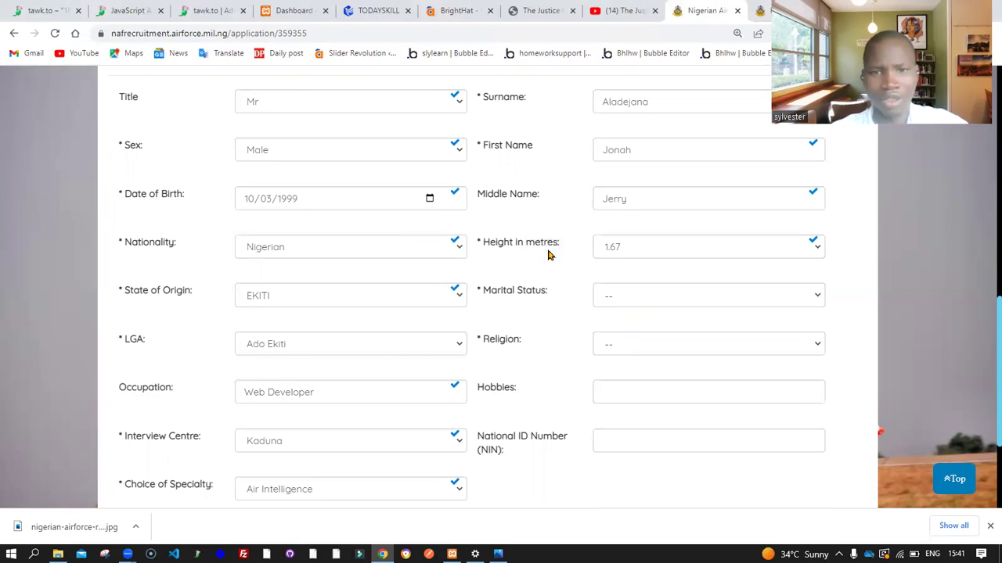
click(624, 297)
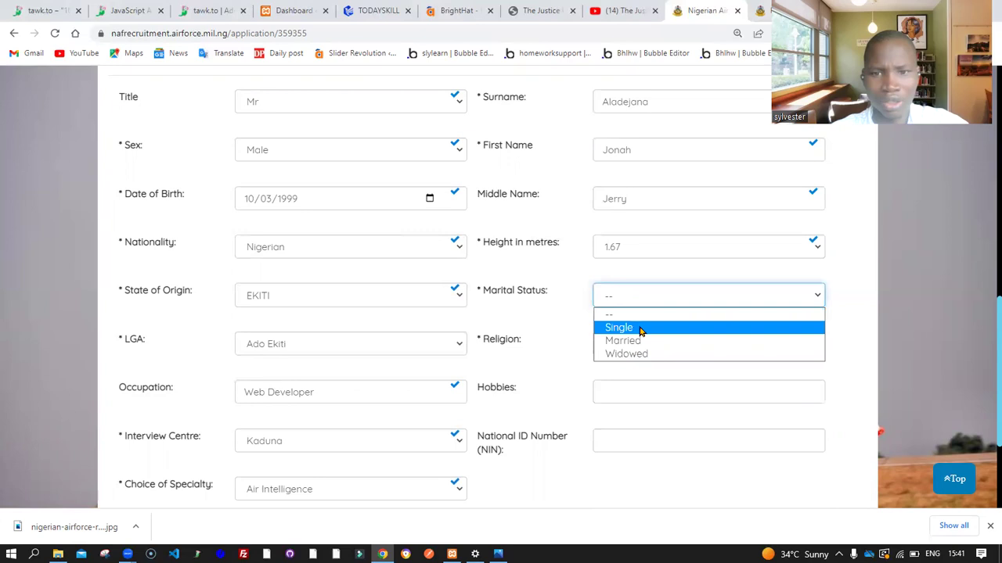
click(640, 329)
click(634, 295)
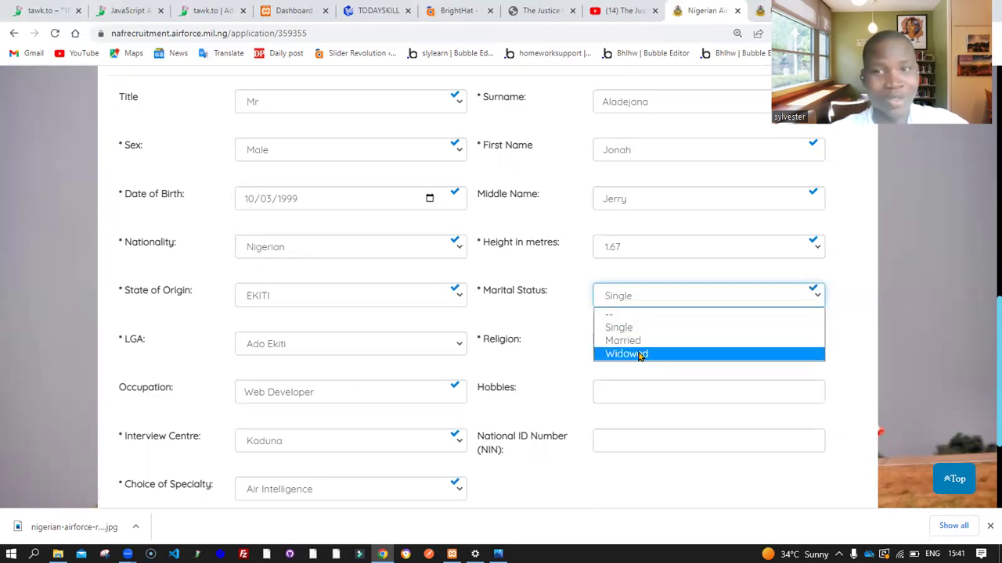
click(560, 317)
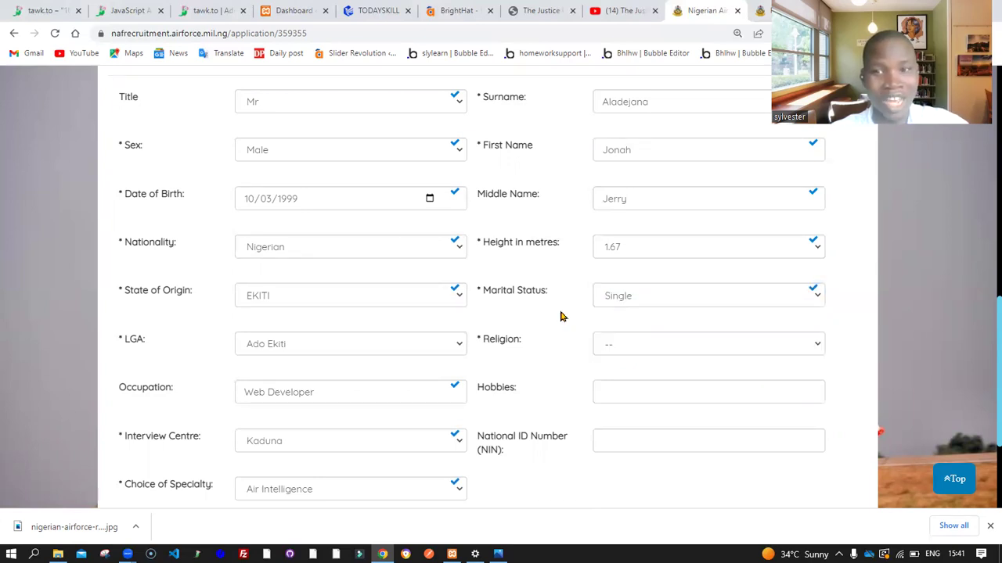
click(628, 298)
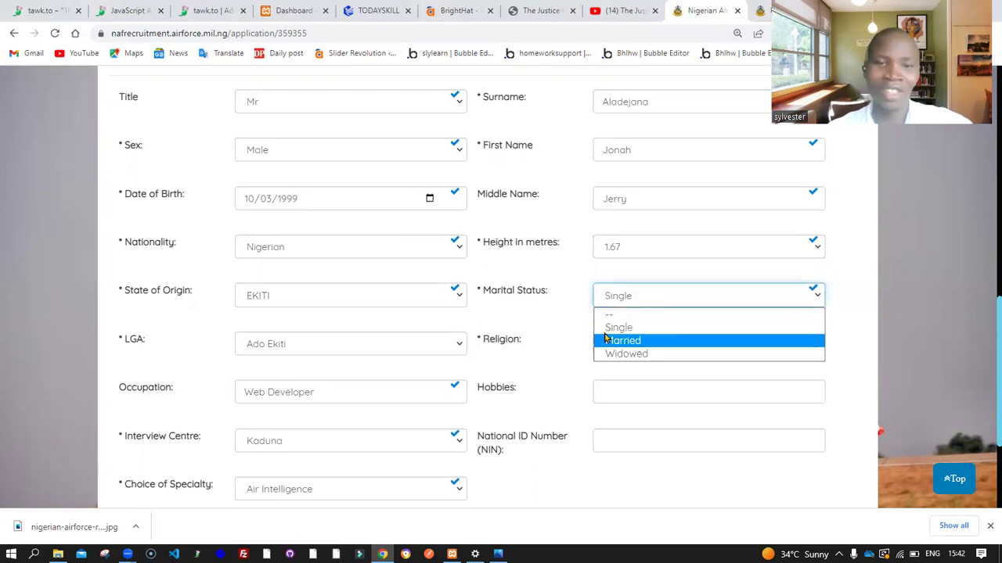
click(558, 313)
Set Religion to Christianity and fill Hobbies with Programming
scroll(557, 311, down, 2)
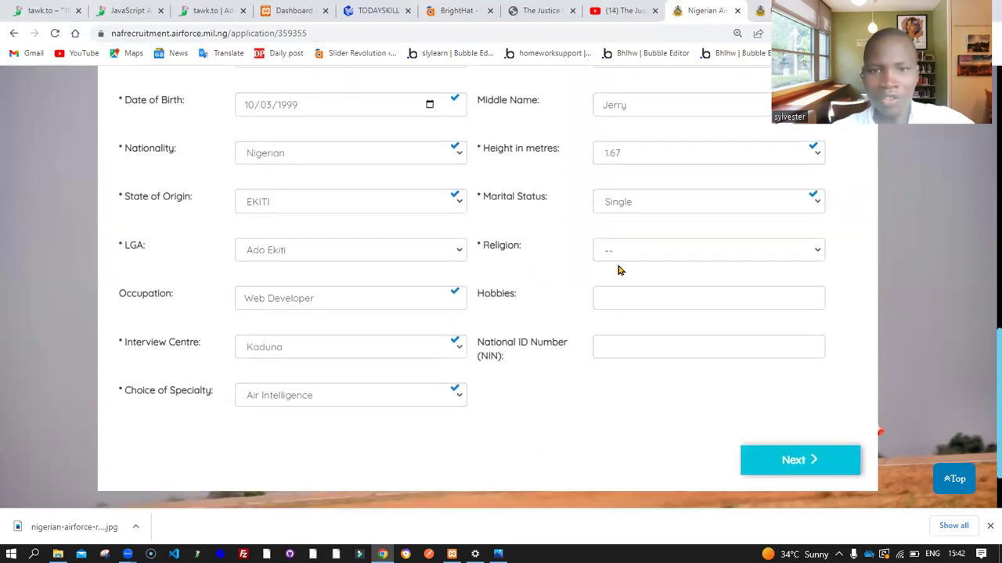
click(637, 252)
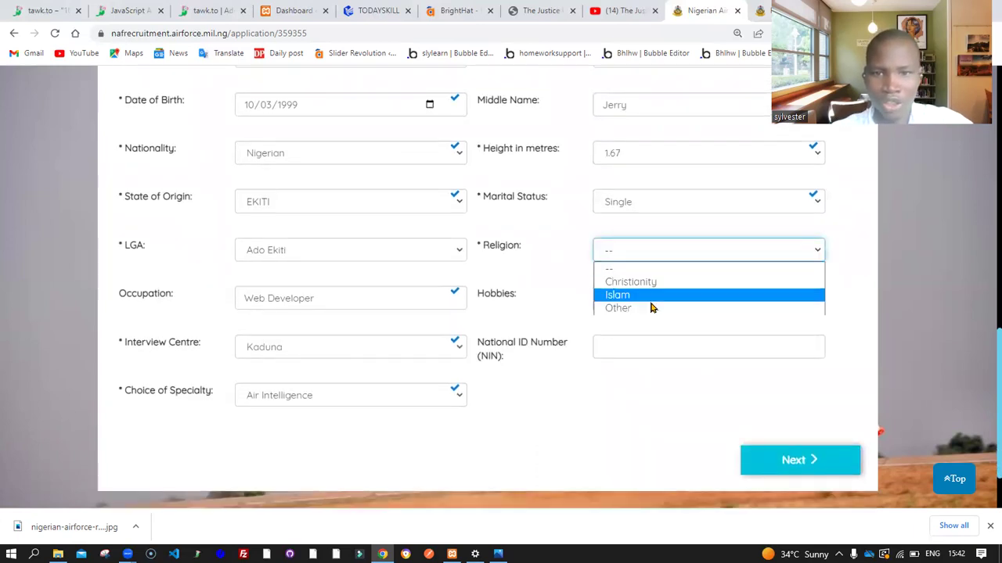
click(651, 283)
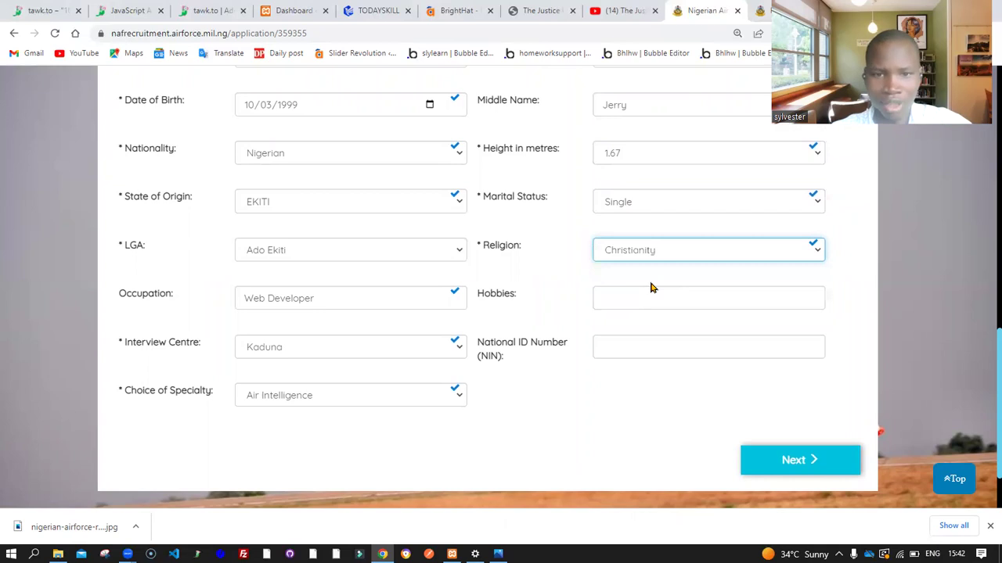
scroll(650, 288, down, 1)
click(645, 250)
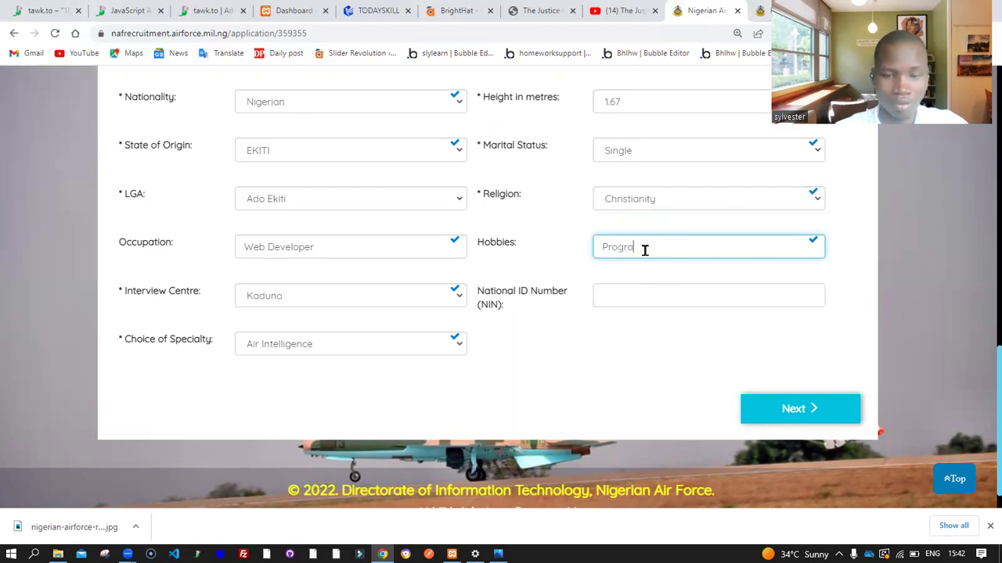
click(554, 266)
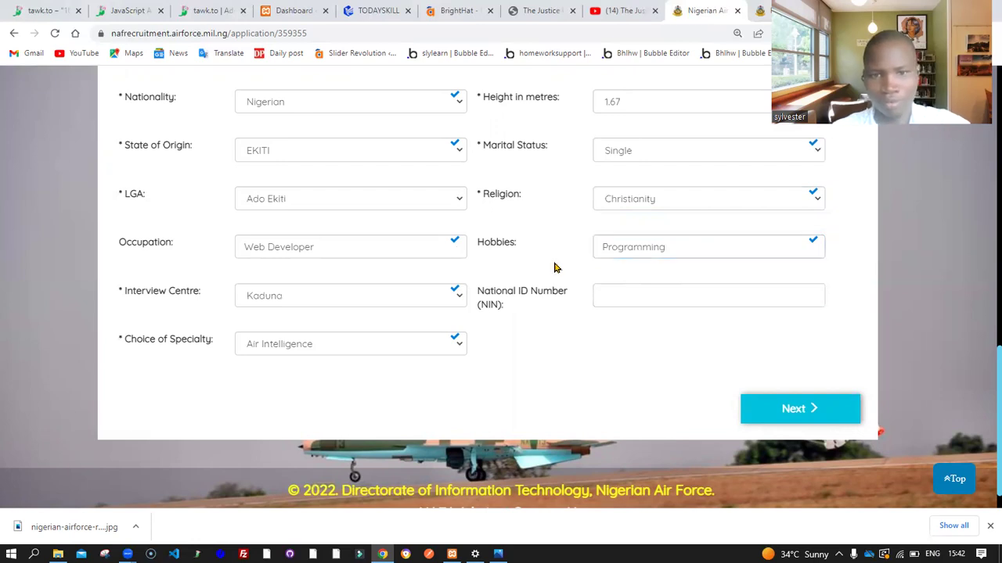
Enter the applicant's national ID number and try to proceed with Next
click(637, 299)
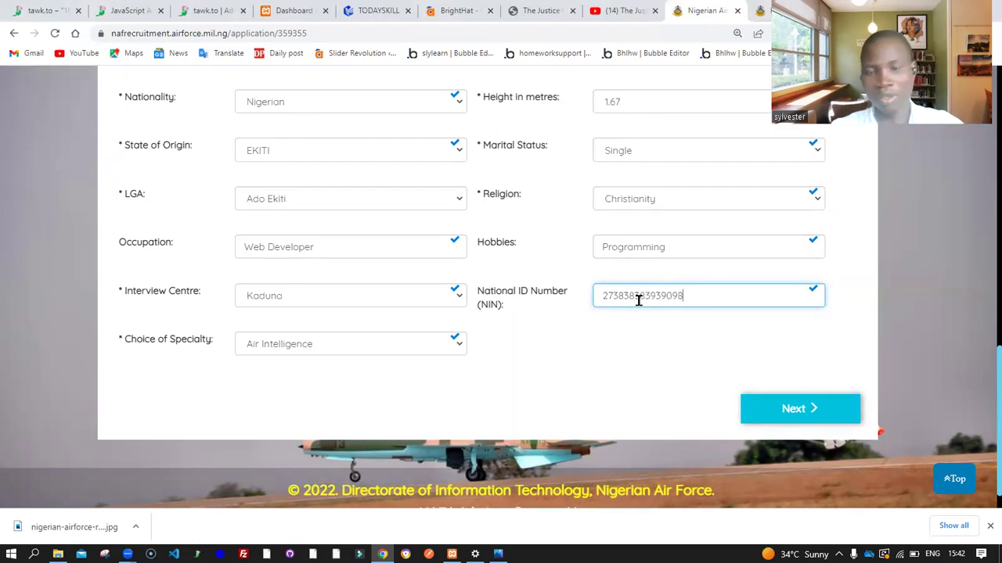
click(656, 343)
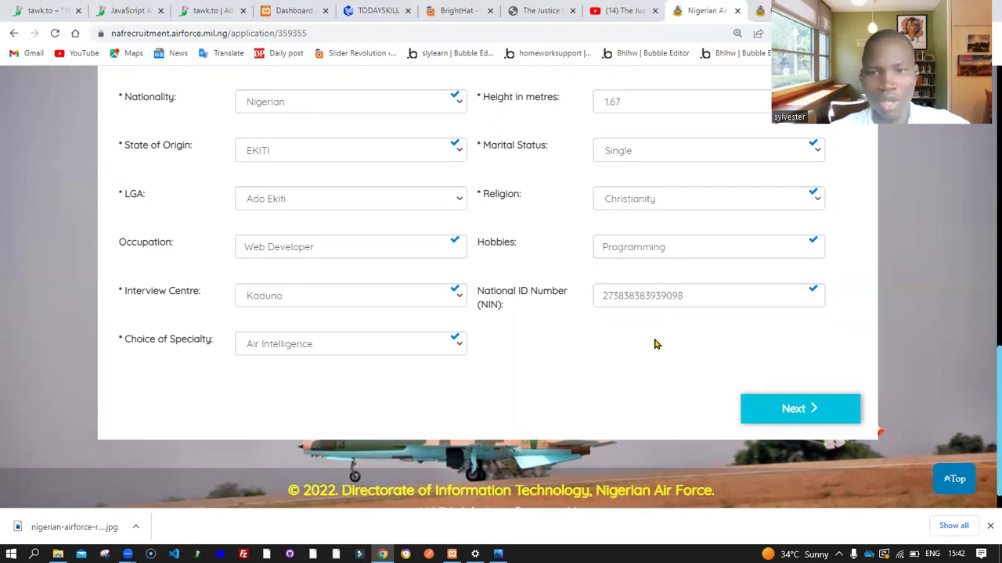
click(739, 396)
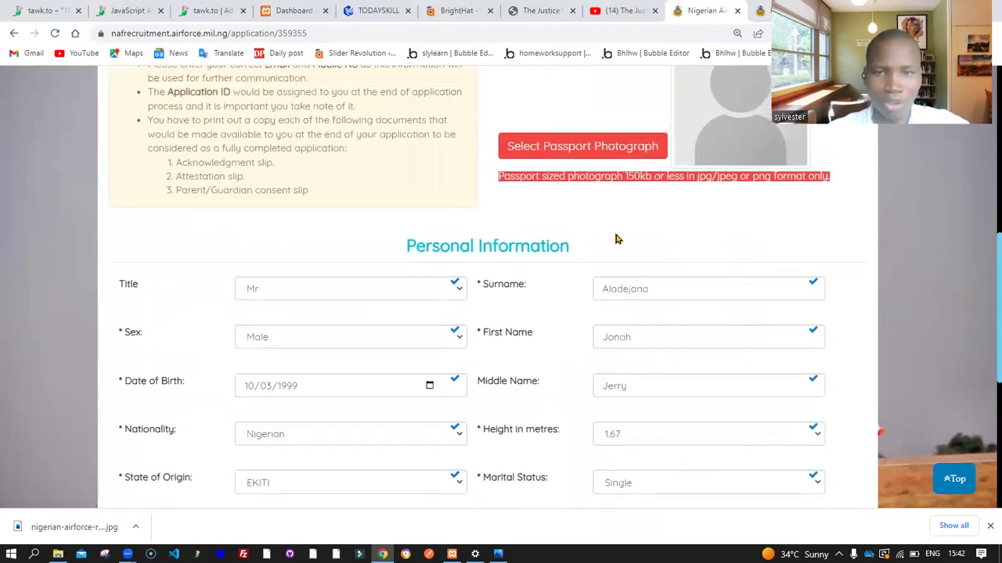
scroll(617, 239, down, 5)
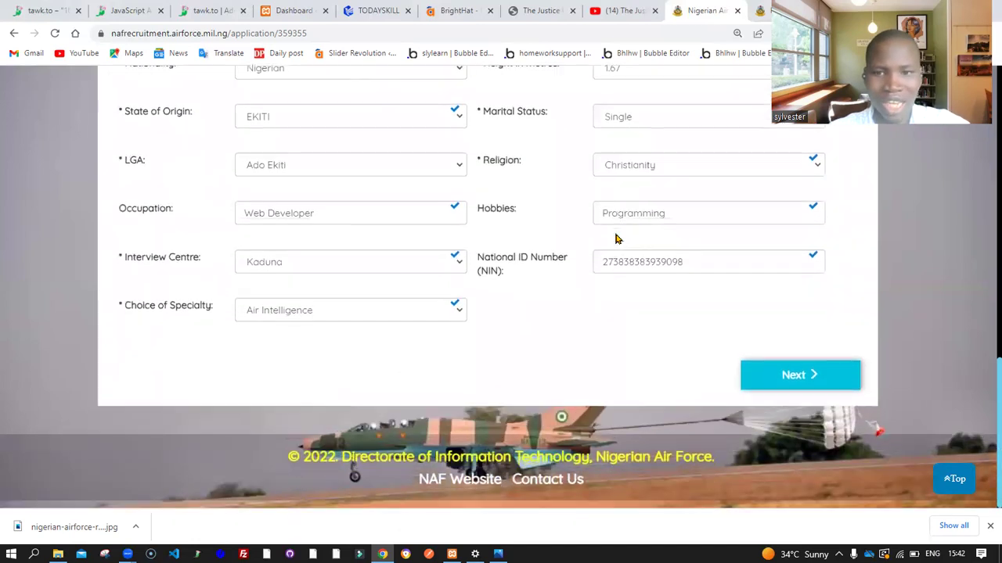
scroll(617, 239, up, 7)
scroll(617, 238, down, 5)
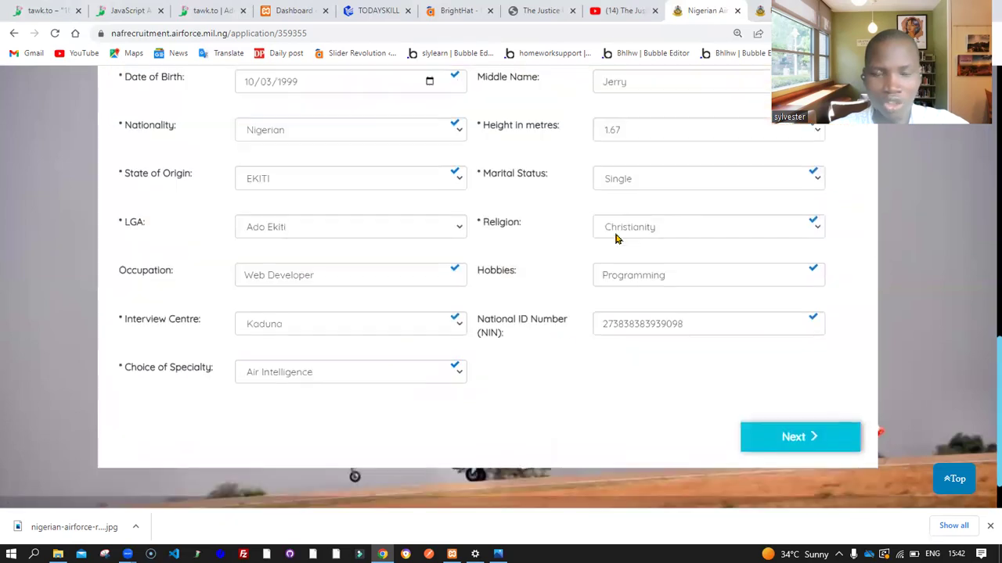
scroll(617, 239, up, 5)
scroll(617, 238, up, 1)
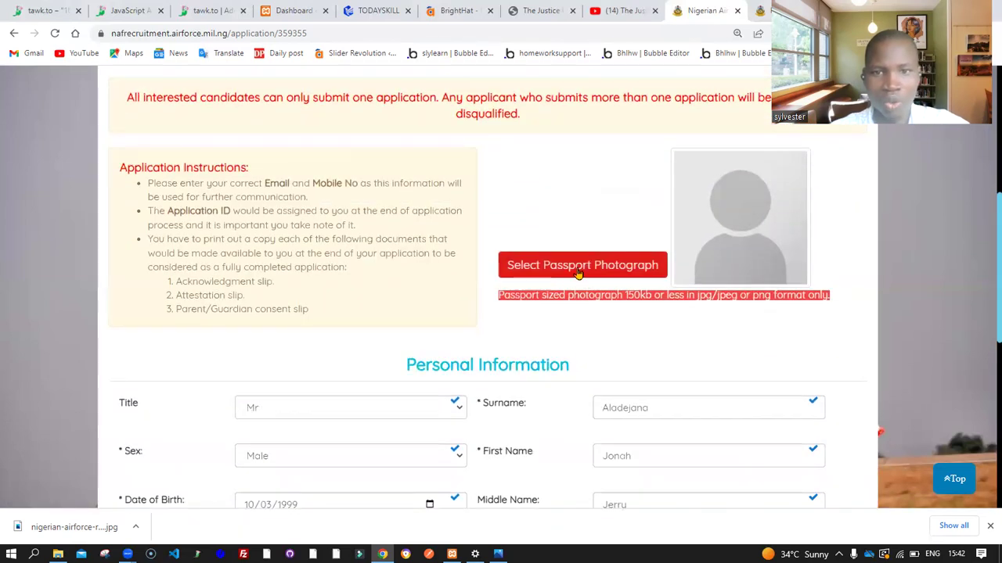
Pick Get-Close.png as the passport photograph and note the 150kb size limit
click(615, 273)
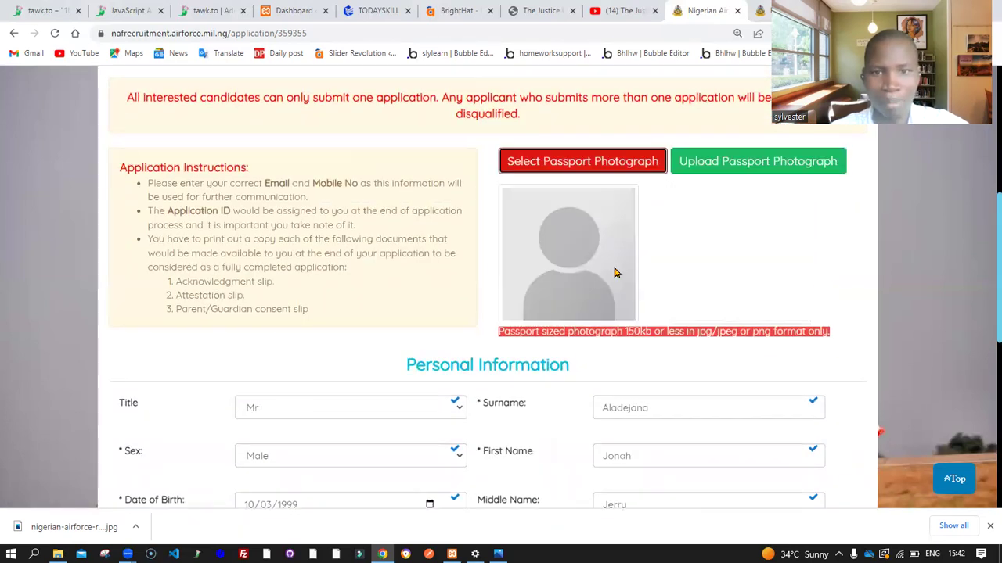
click(617, 251)
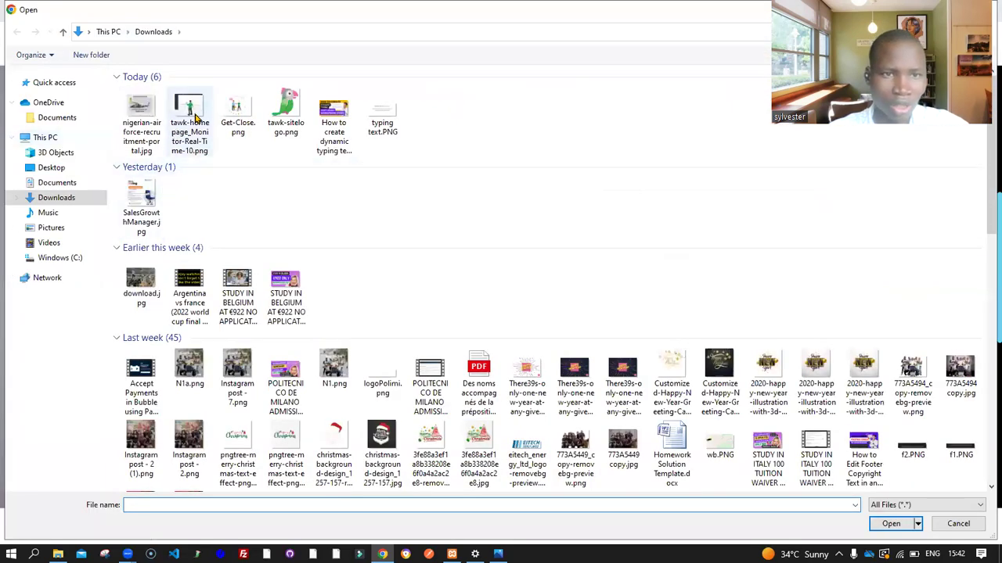
click(226, 114)
double_click(226, 113)
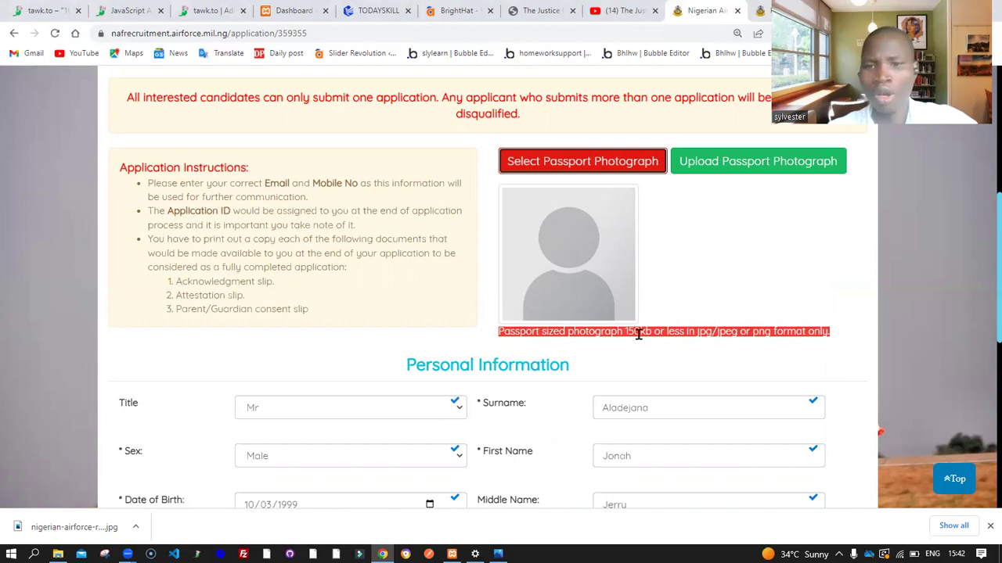
drag(621, 330, 653, 330)
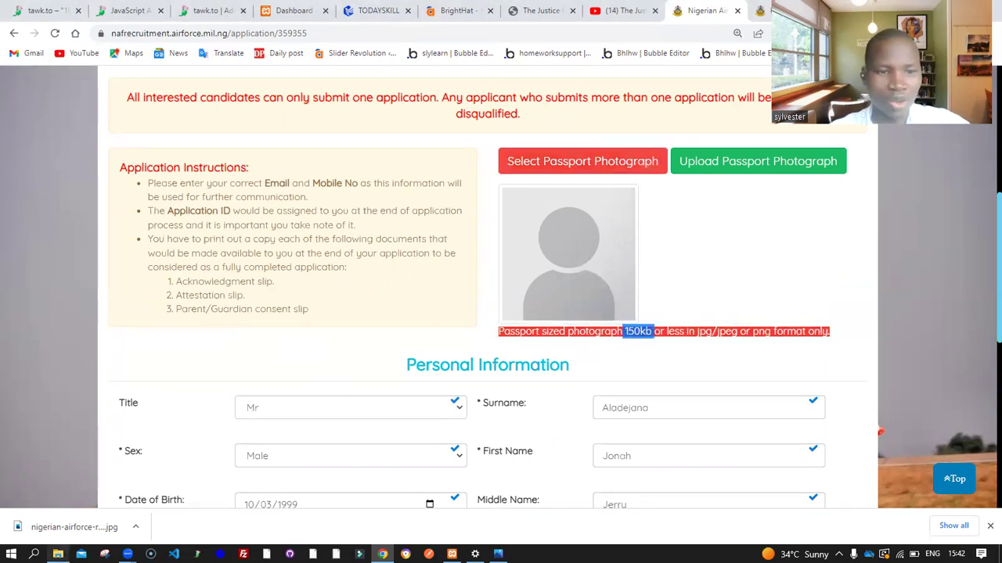
click(58, 554)
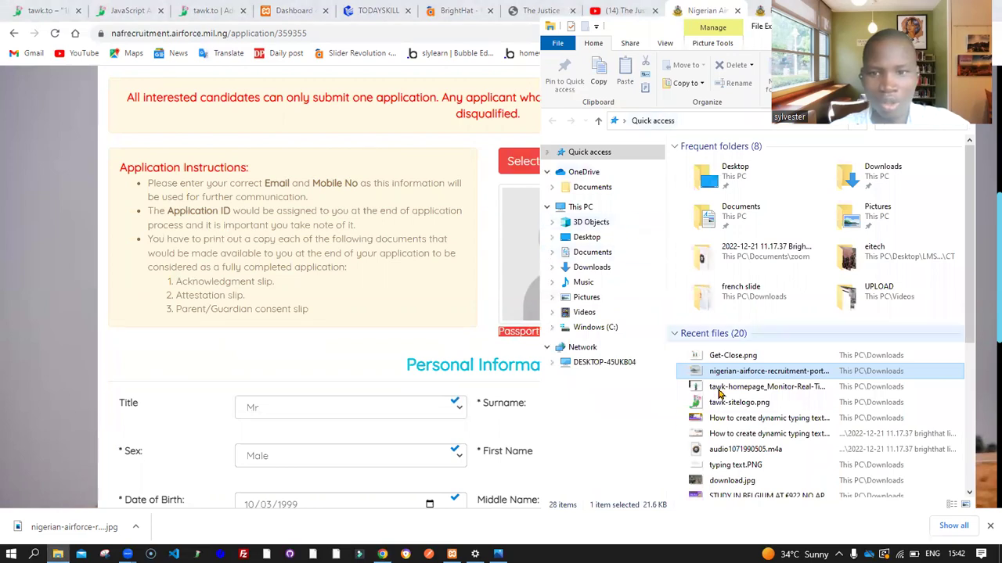
Compare image sizes in File Explorer and choose tawk-sitelogo.png as the passport photo
click(752, 405)
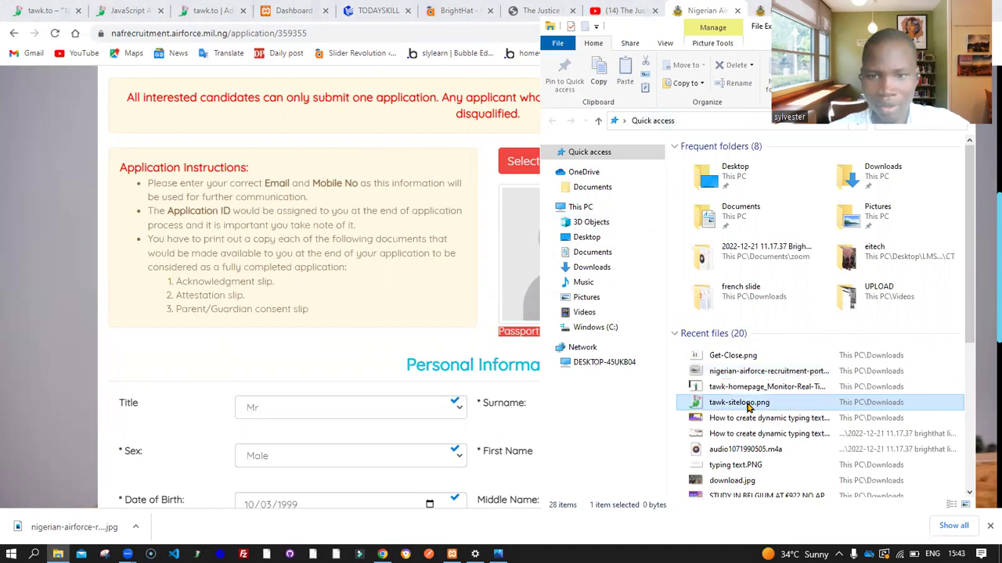
click(740, 389)
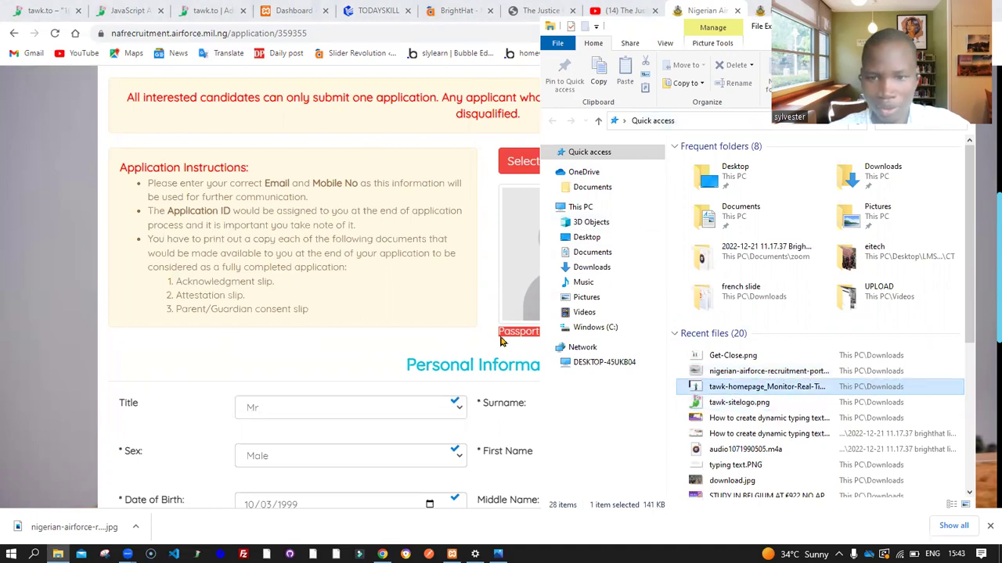
click(480, 239)
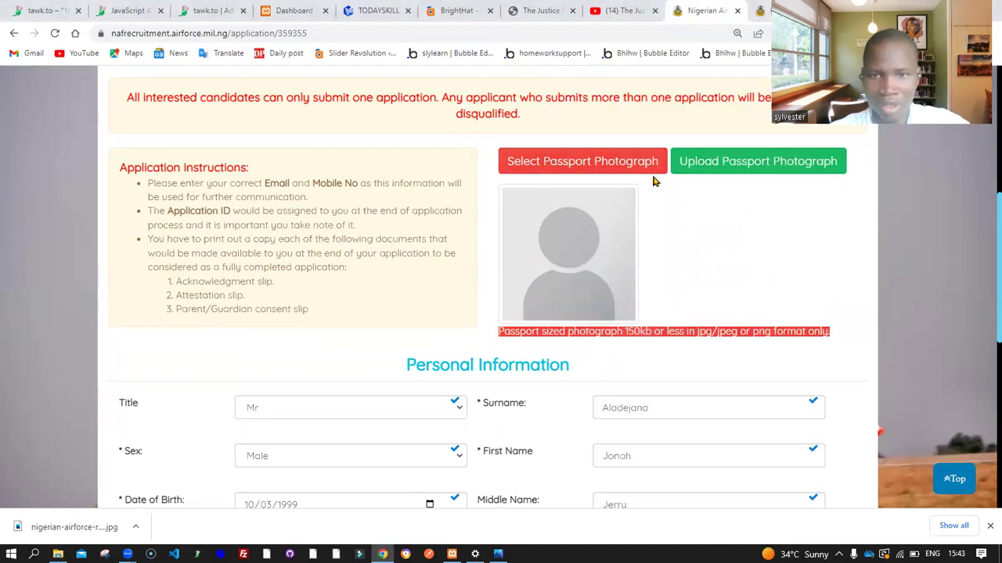
click(597, 163)
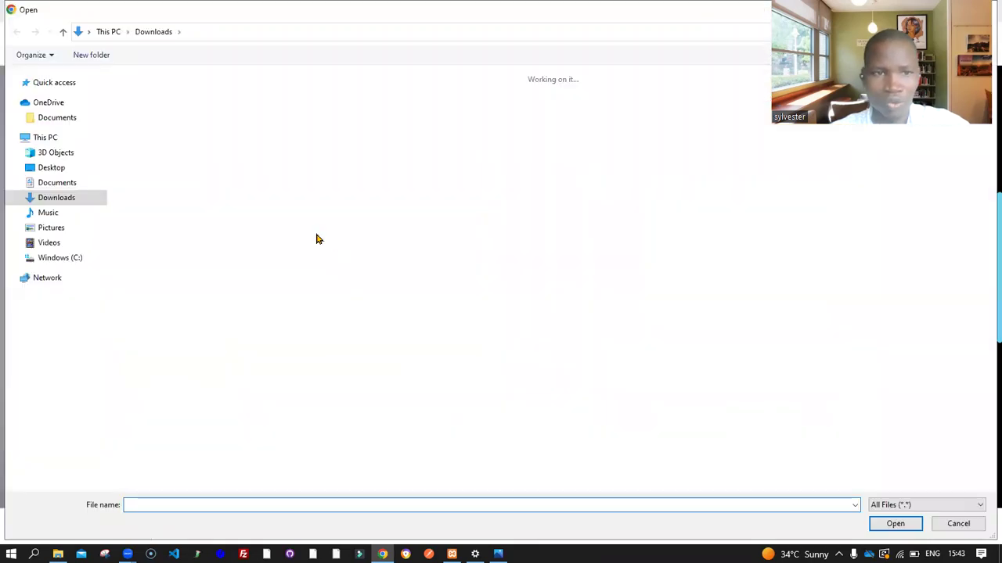
click(237, 117)
click(285, 123)
double_click(286, 123)
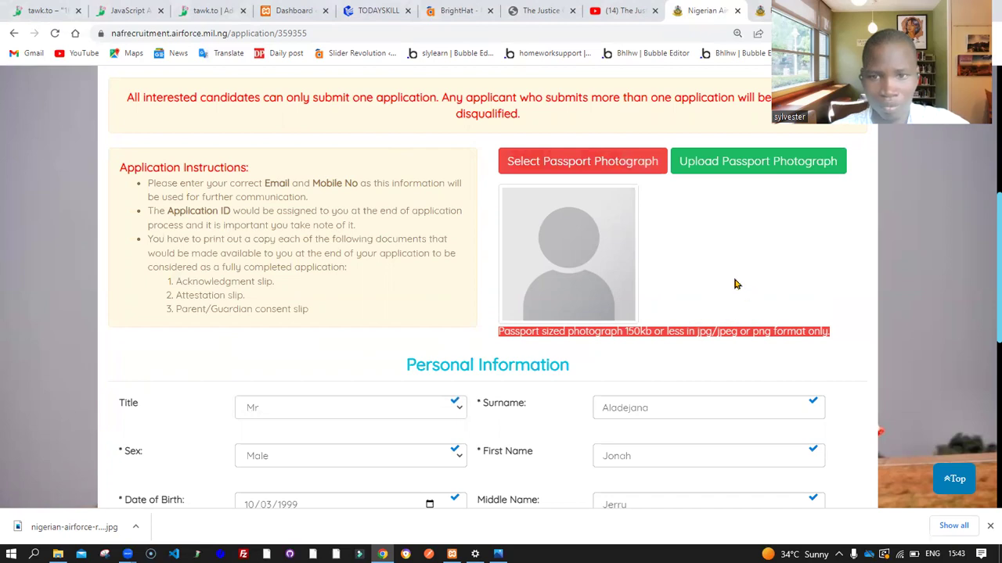
Confirm tawk-sitelogo.png's size in File Explorer and upload the passport photograph
click(58, 554)
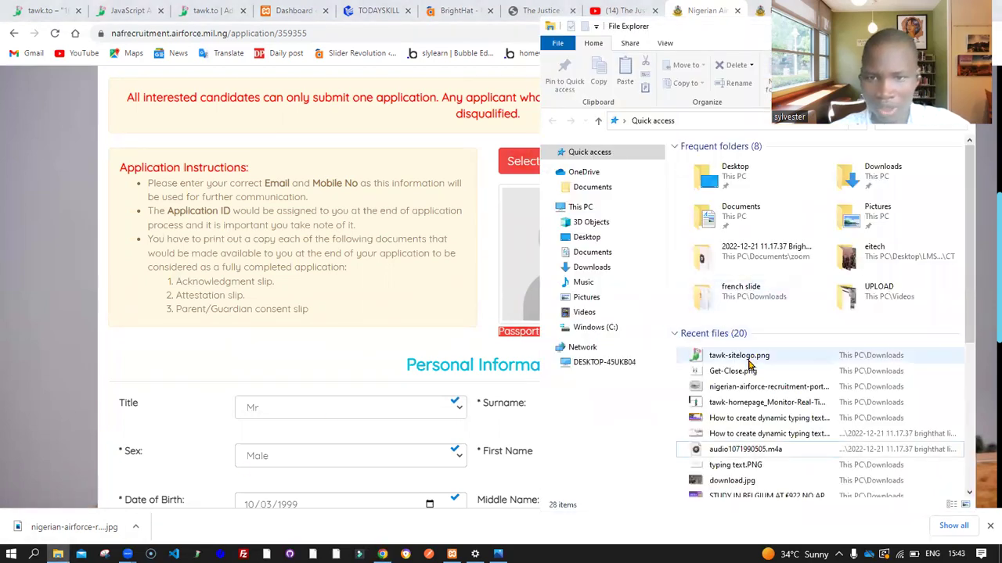
click(748, 360)
drag(665, 33, 159, 89)
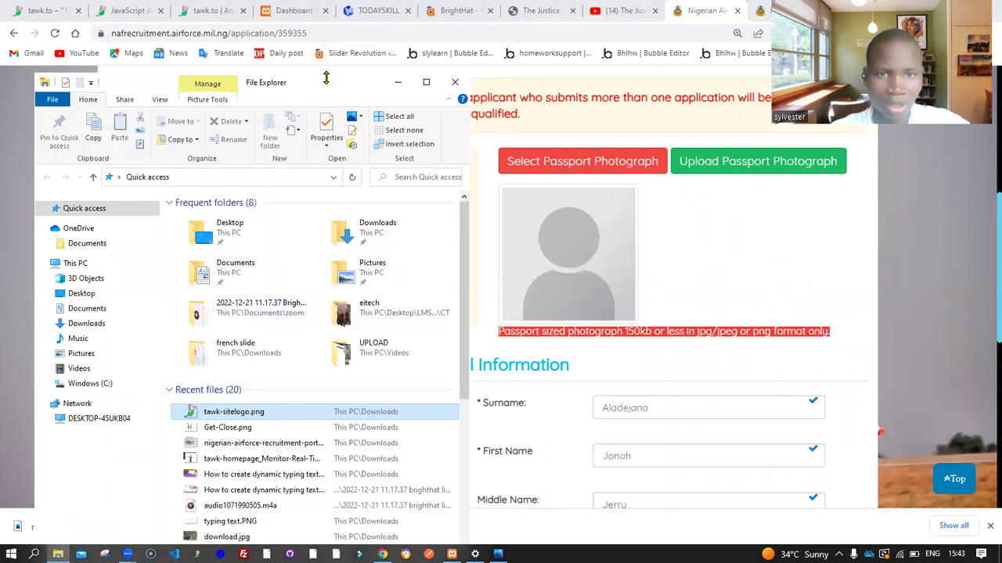
drag(326, 77, 329, 31)
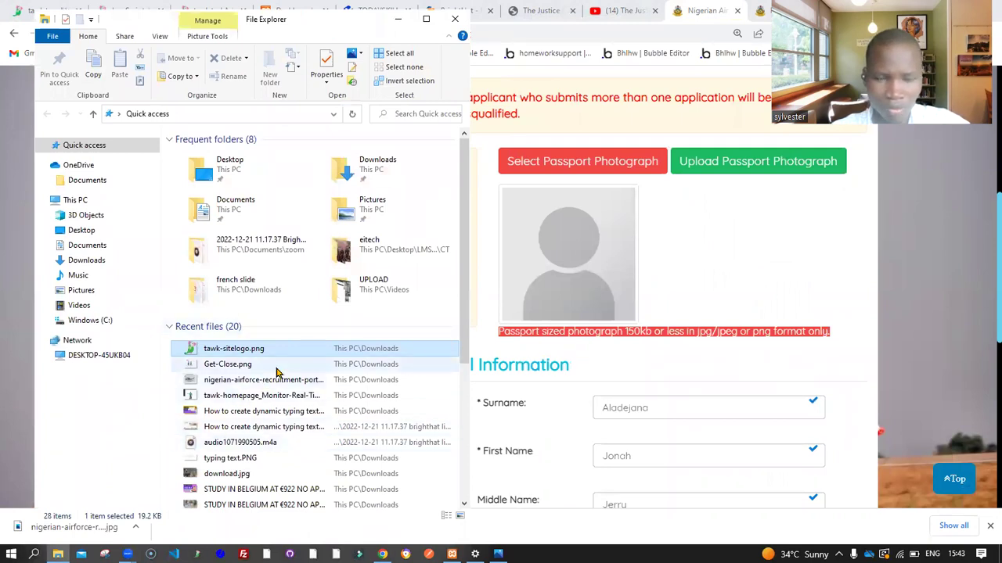
click(772, 171)
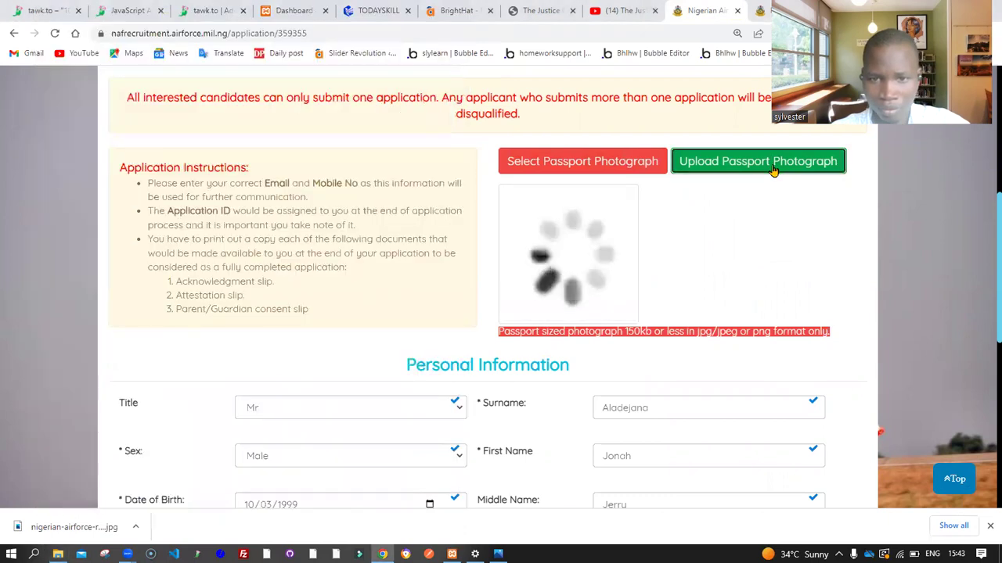
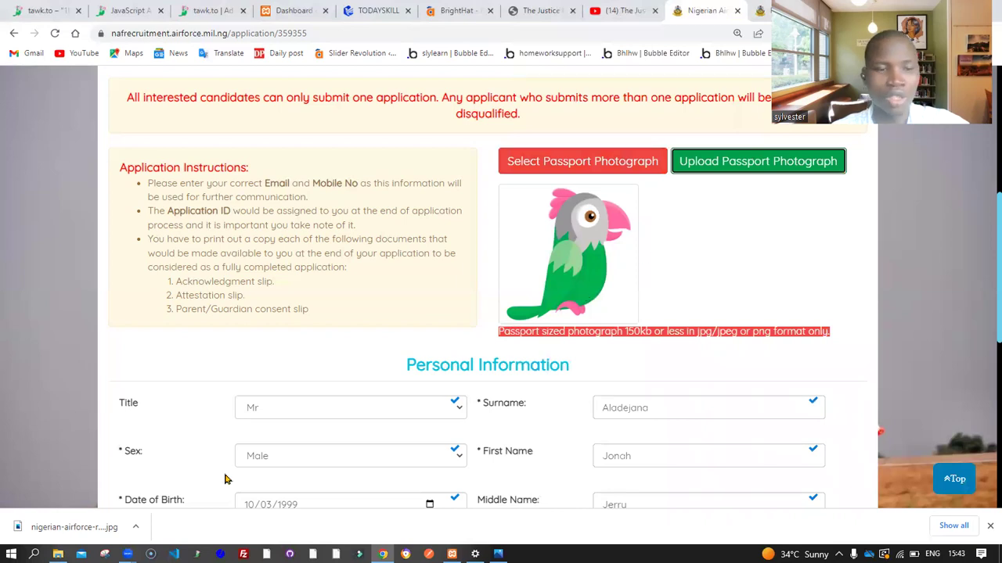
Open tawk-sitelogo.png from File Explorer's recent files in Paint
click(58, 554)
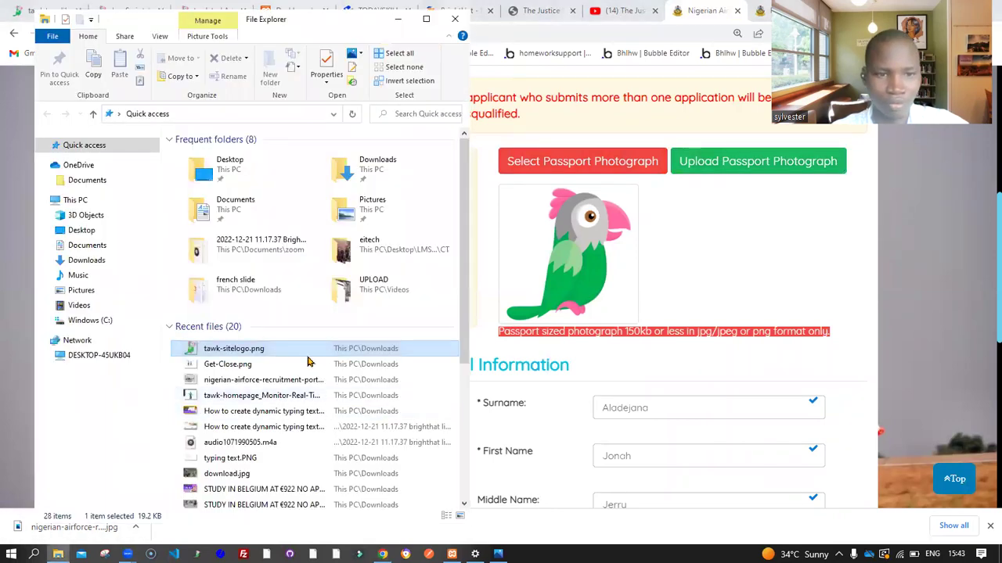
right_click(233, 351)
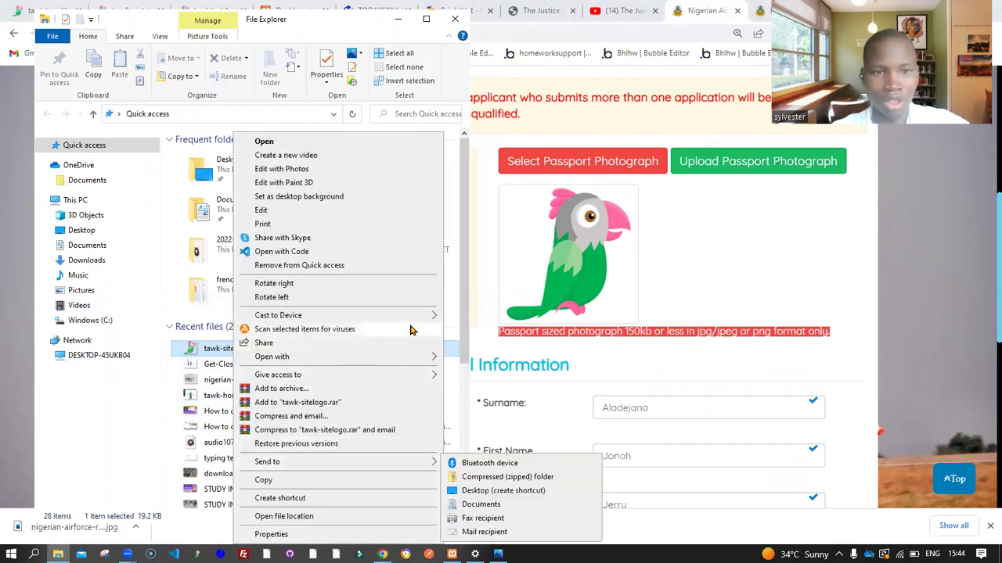
mouse_move(421, 363)
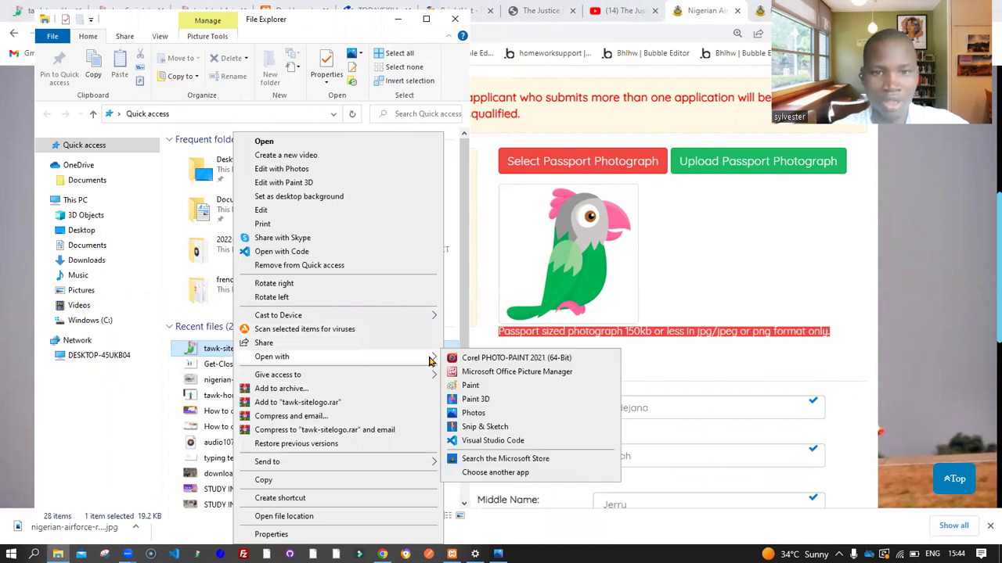
click(486, 390)
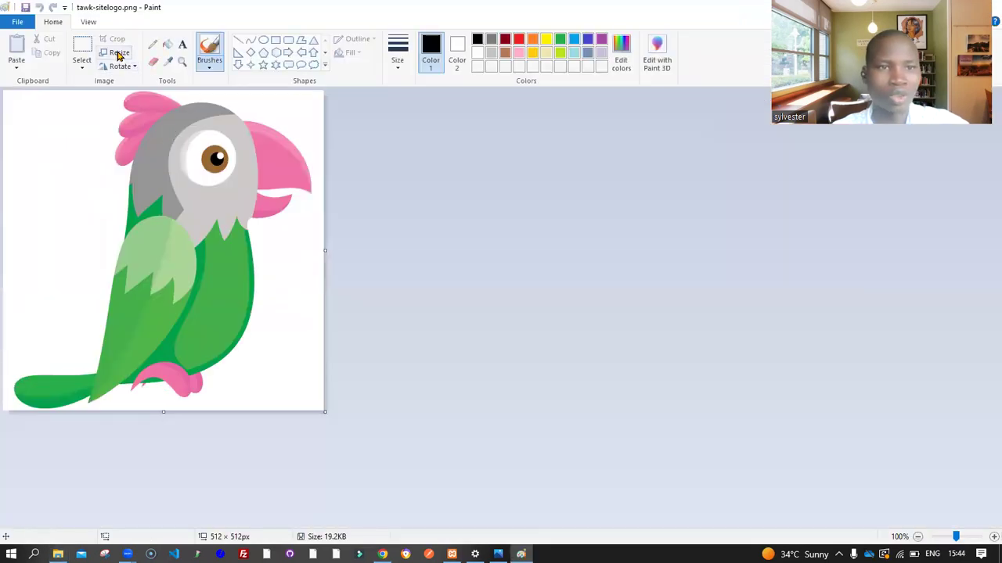
Resize the logo to 400 × 400 px in Paint, save it, and return to the application form
click(119, 55)
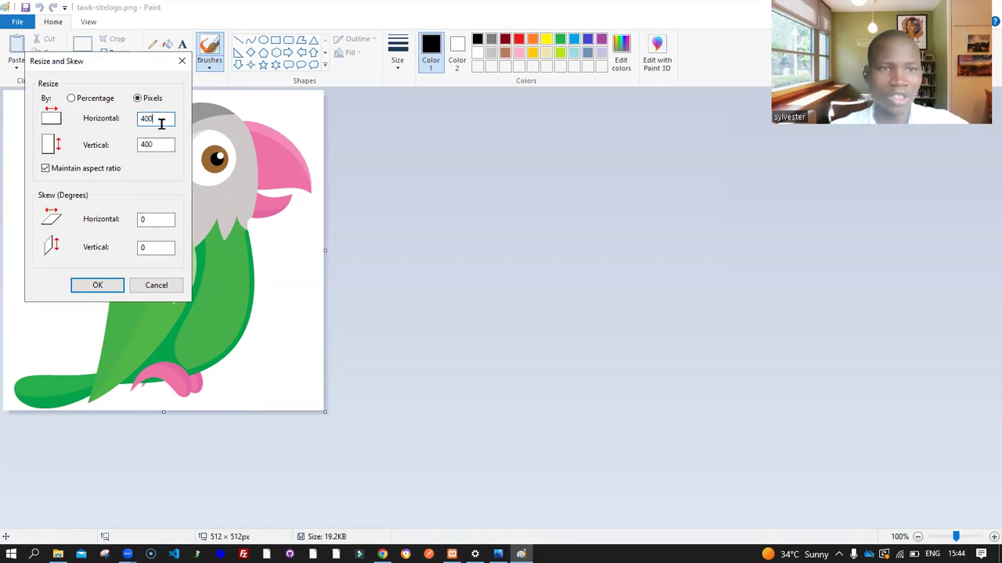
click(105, 288)
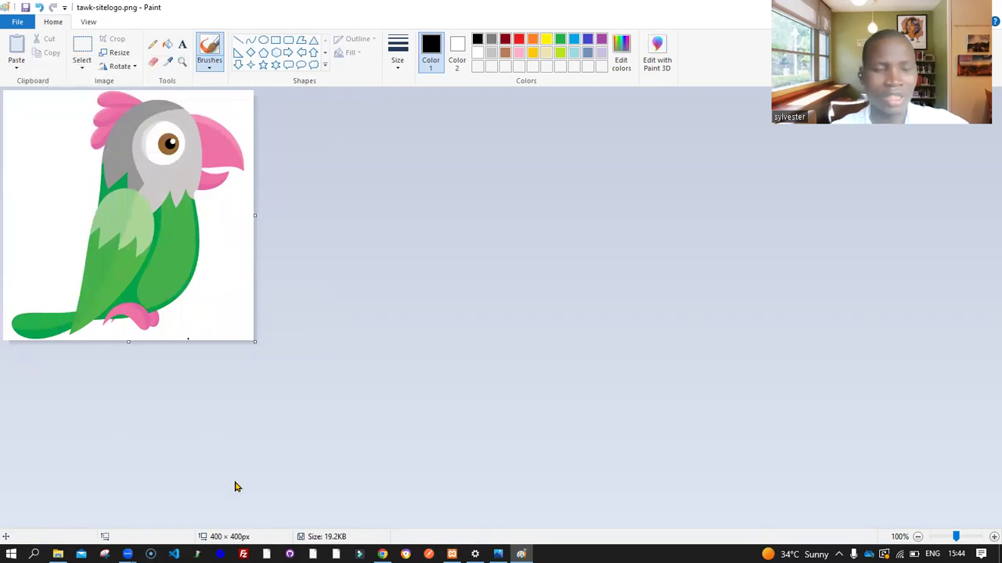
key(ctrl+s)
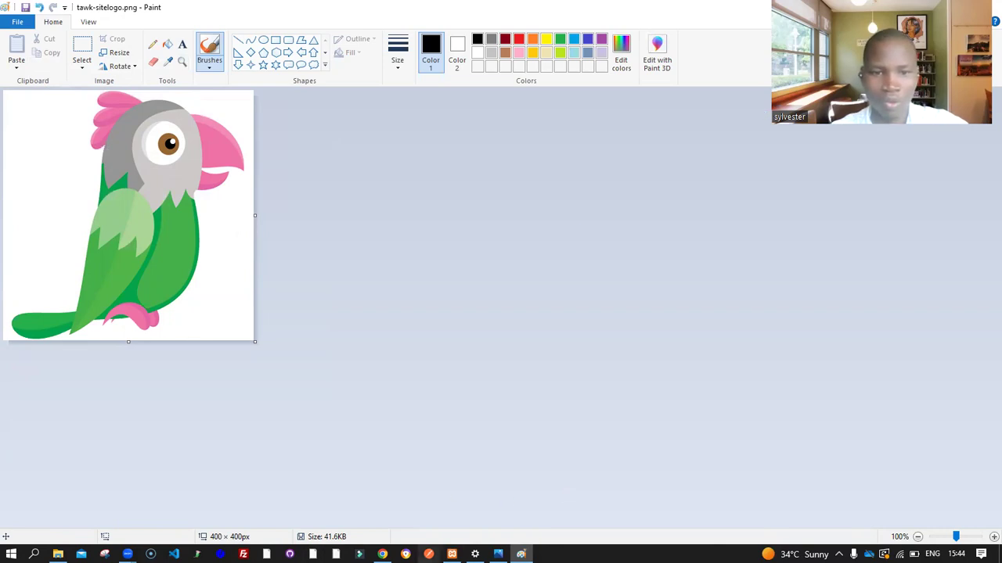
key(alt+Tab)
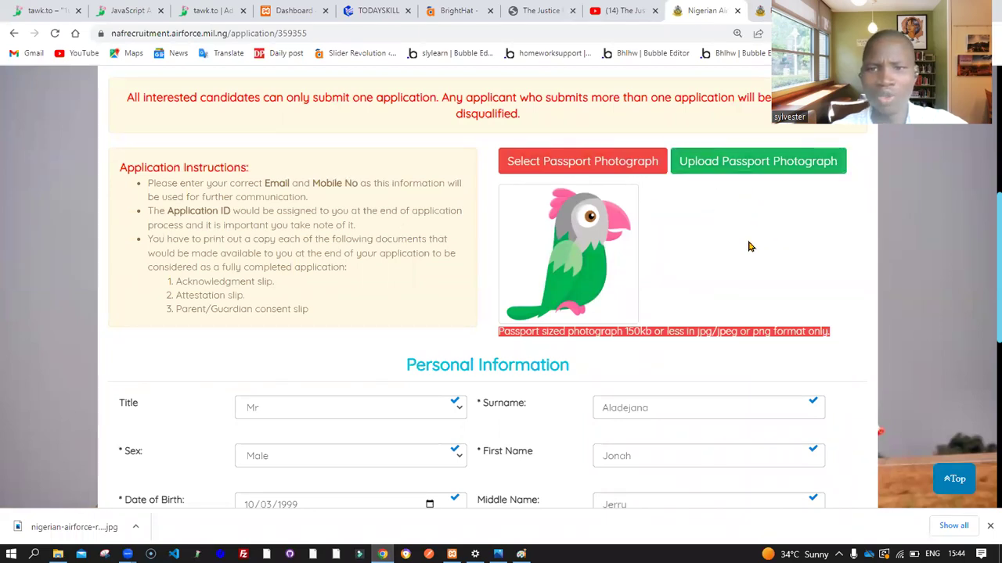
Advance from Personal Information to the Contact Information step
scroll(749, 247, down, 3)
scroll(749, 247, down, 3)
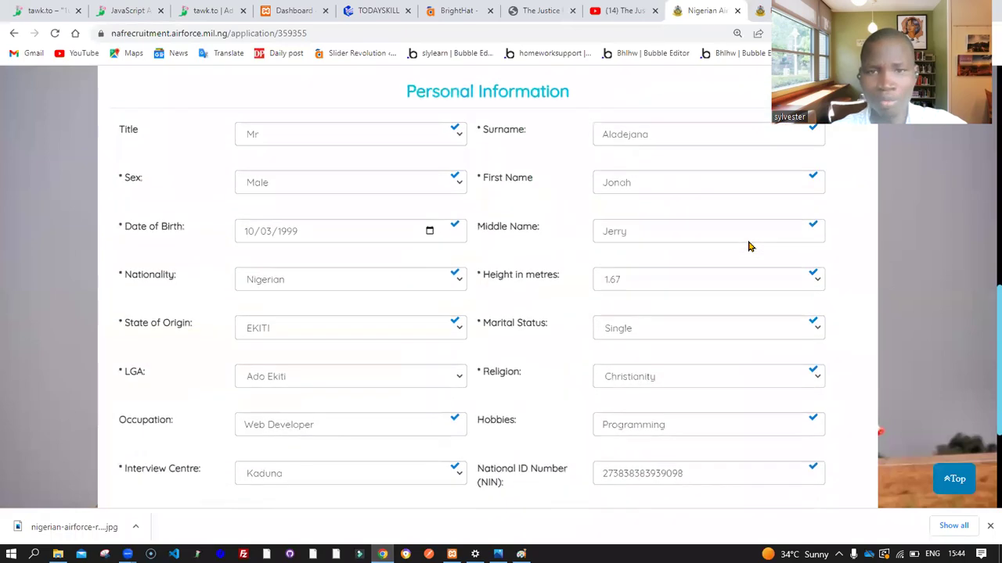
click(810, 376)
scroll(809, 329, down, 3)
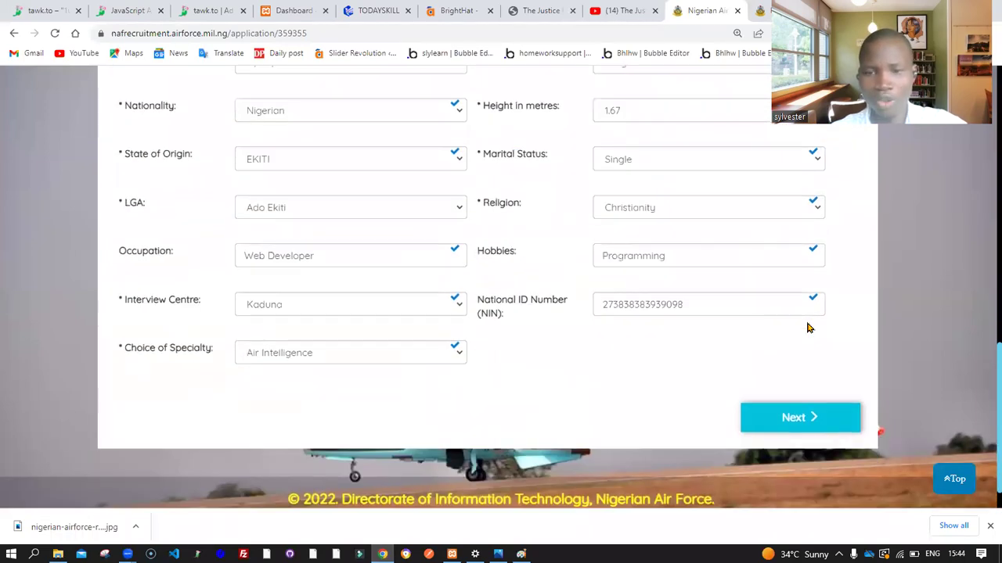
click(805, 378)
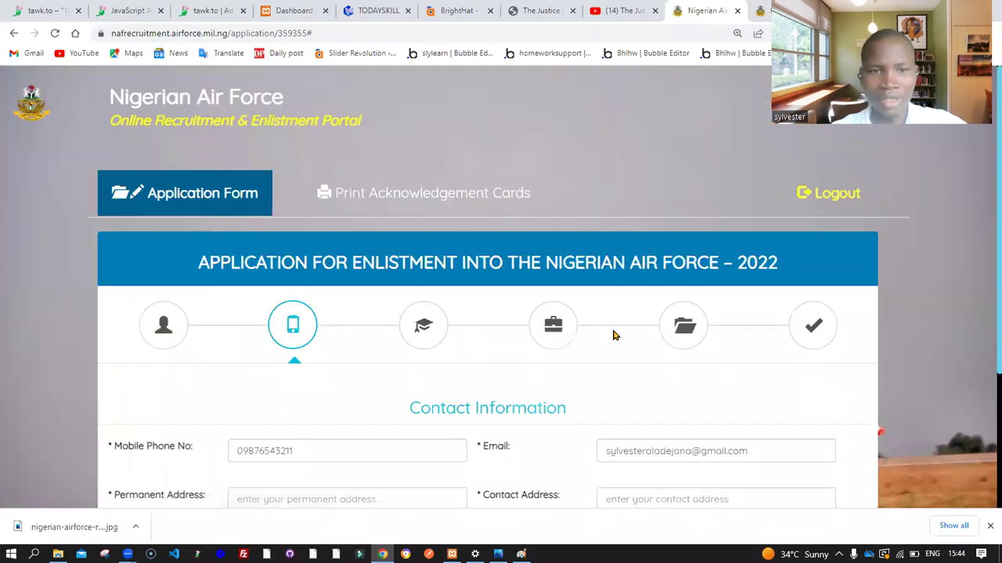
Fill the Permanent Address and Contact Address fields with placeholder text and save
scroll(613, 335, down, 3)
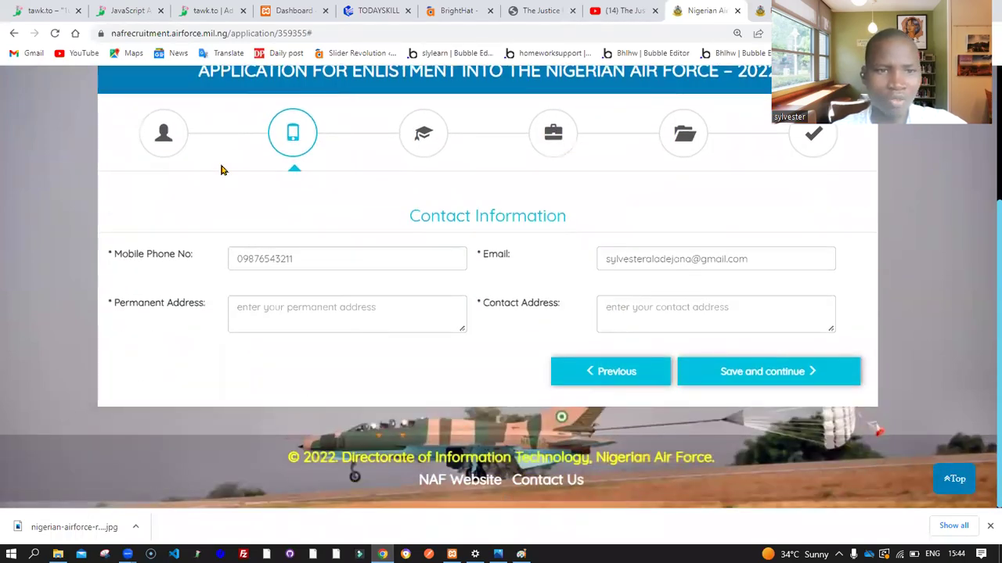
click(305, 307)
text(kjfdjkfkjfjfkjfkjfj)
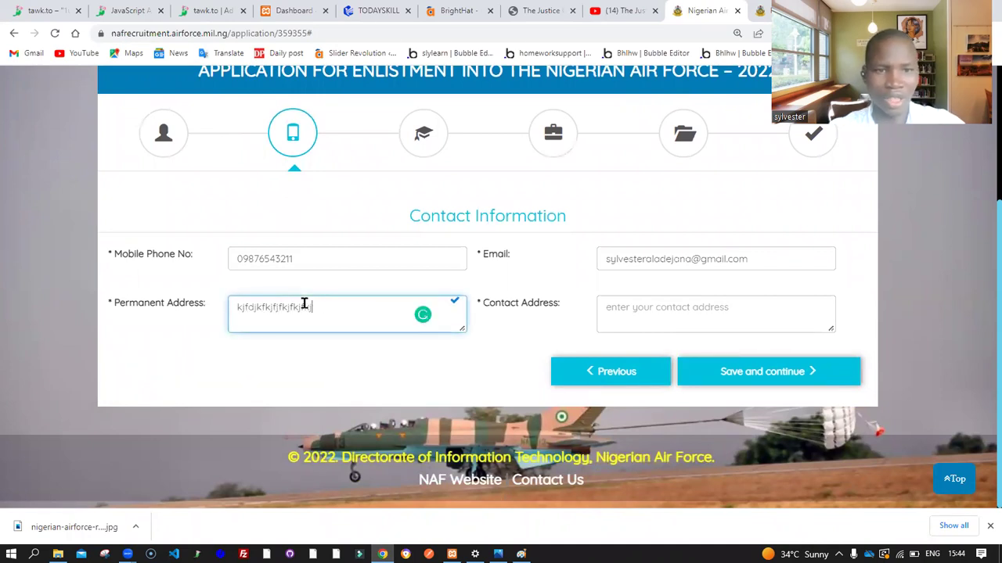
click(624, 309)
text(fkjfkjf)
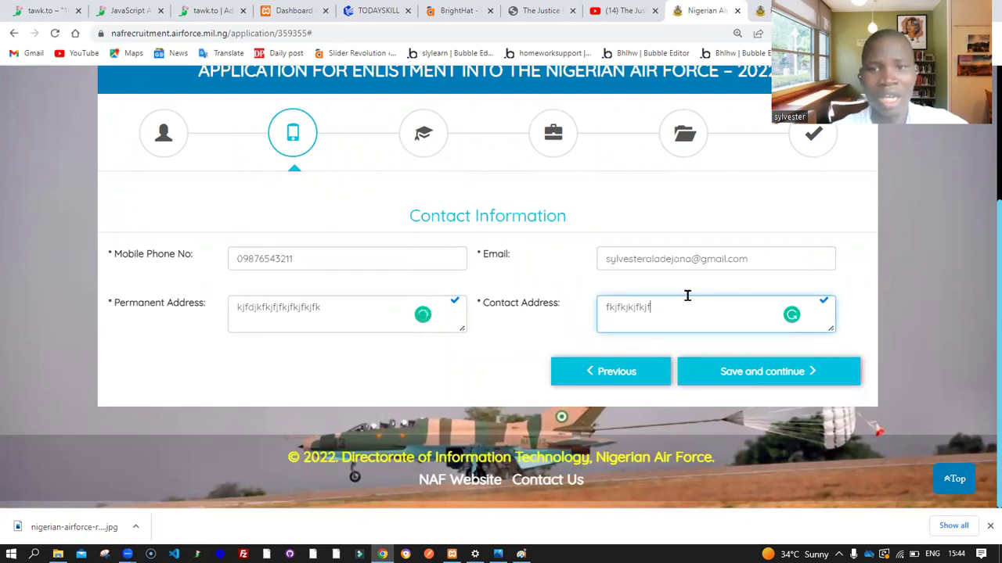
click(790, 374)
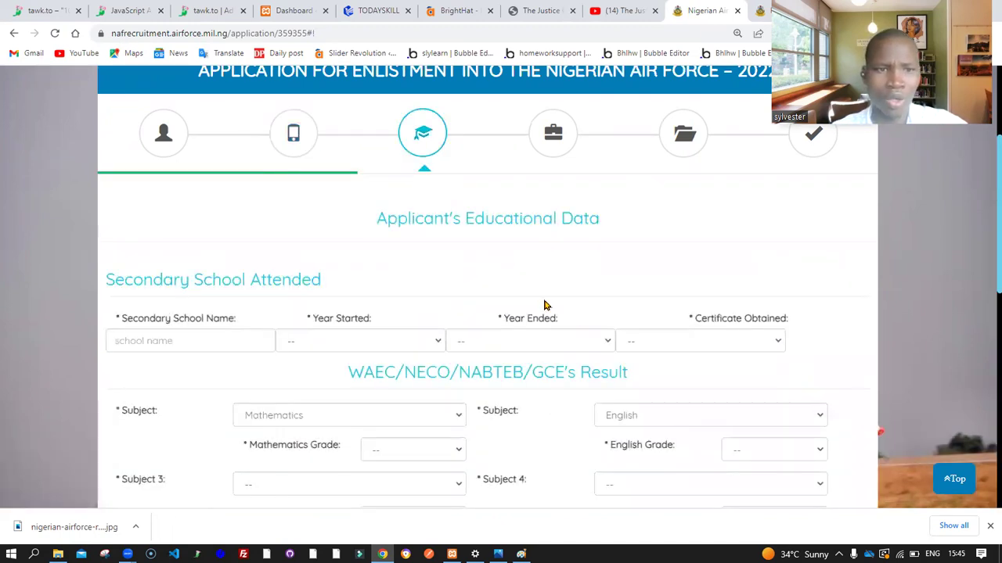
Set the secondary school's Year Started to 2009
scroll(546, 305, down, 4)
scroll(545, 305, up, 6)
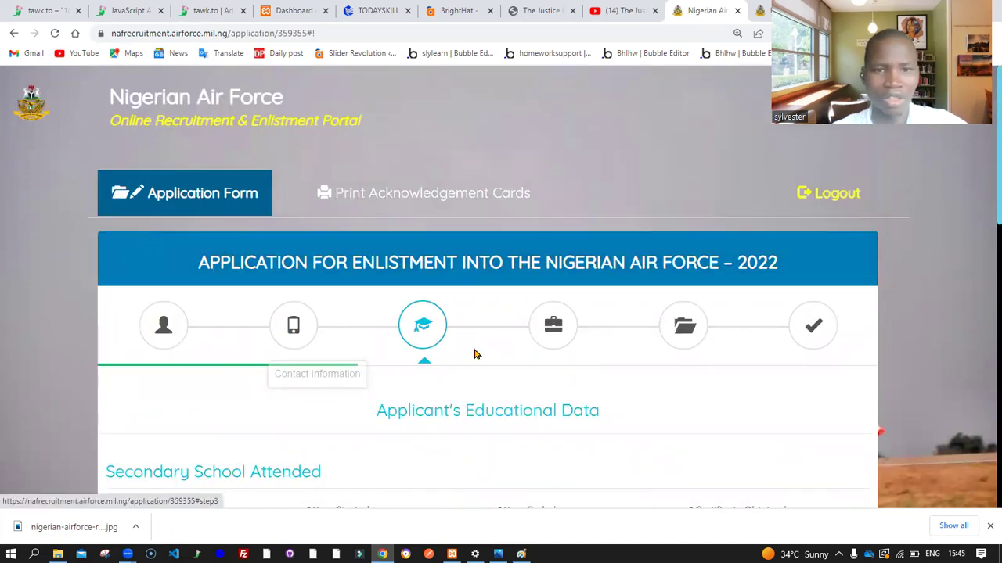
scroll(473, 355, down, 1)
scroll(473, 355, down, 1)
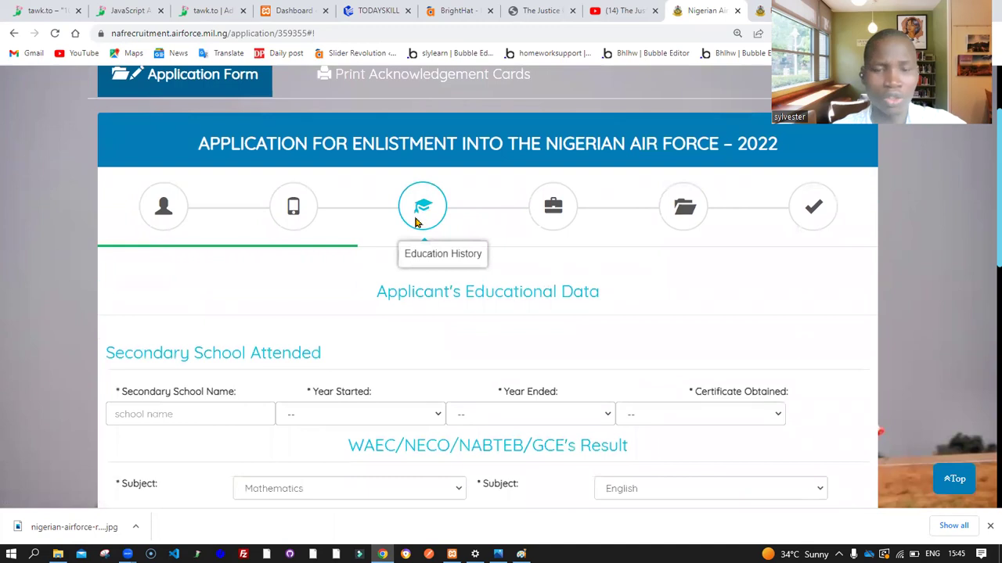
scroll(477, 331, down, 3)
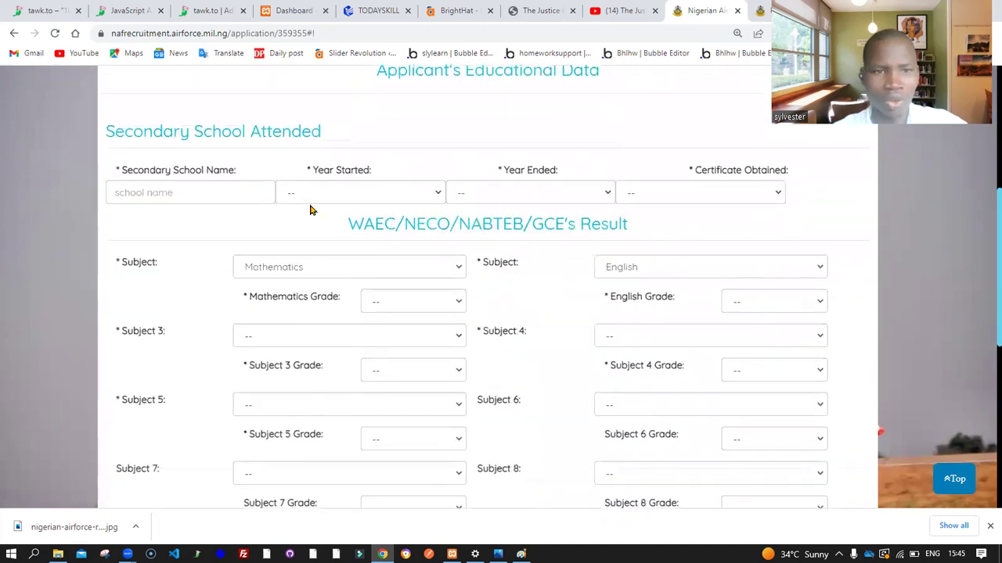
scroll(310, 210, down, 1)
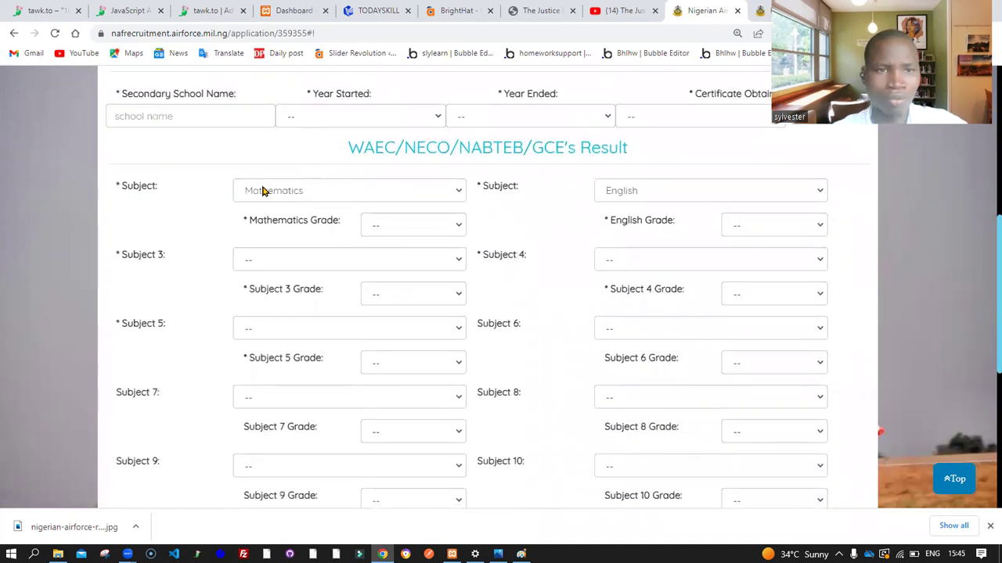
scroll(260, 190, up, 2)
click(224, 226)
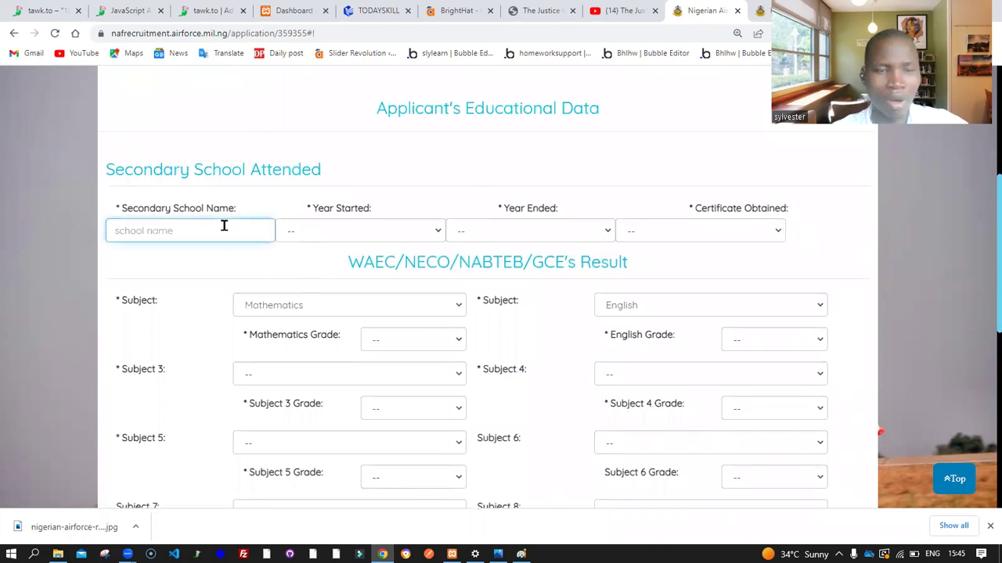
click(374, 228)
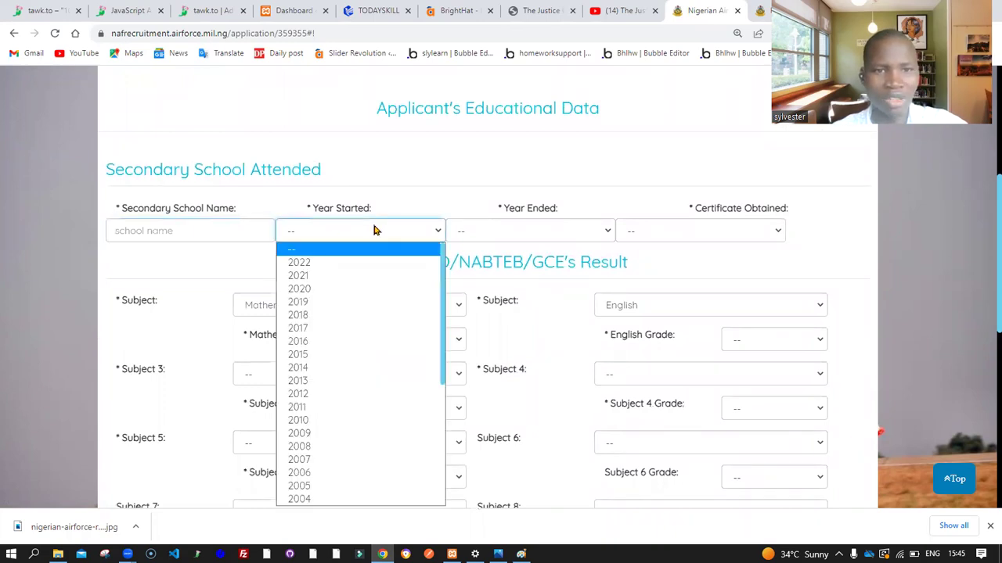
click(389, 434)
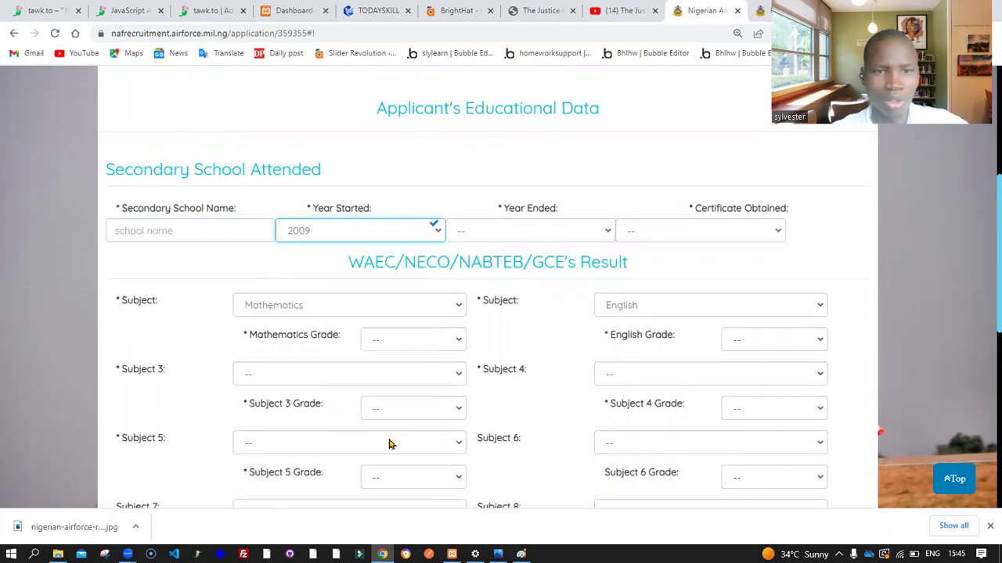
Set Year Ended to 2013 and Certificate Obtained to WAEC SSCE
click(590, 235)
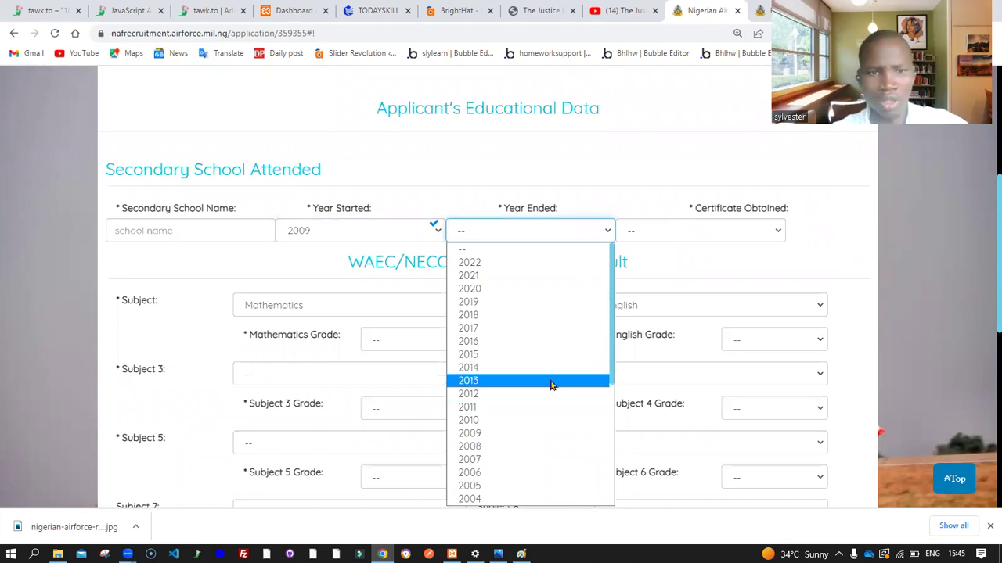
click(551, 381)
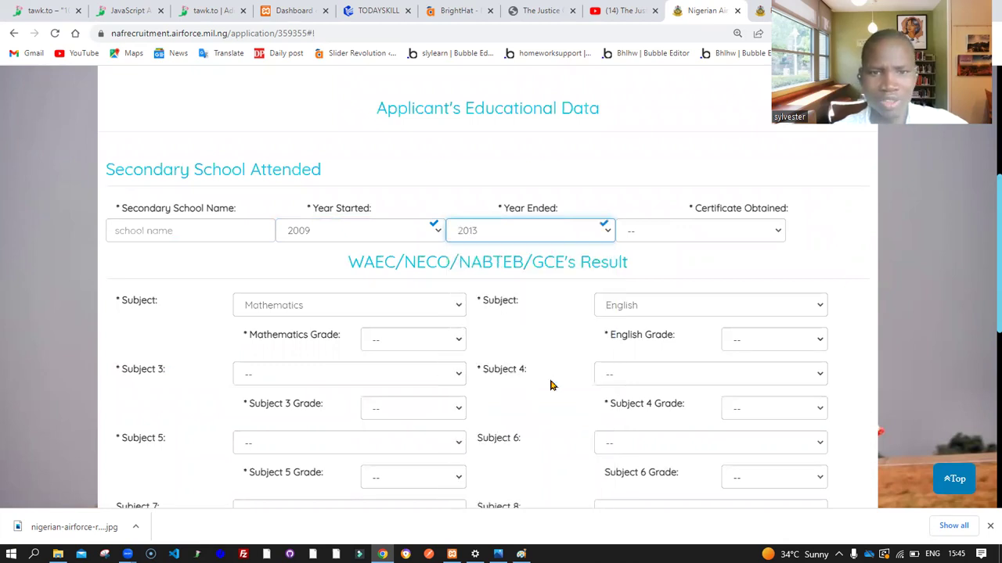
click(595, 235)
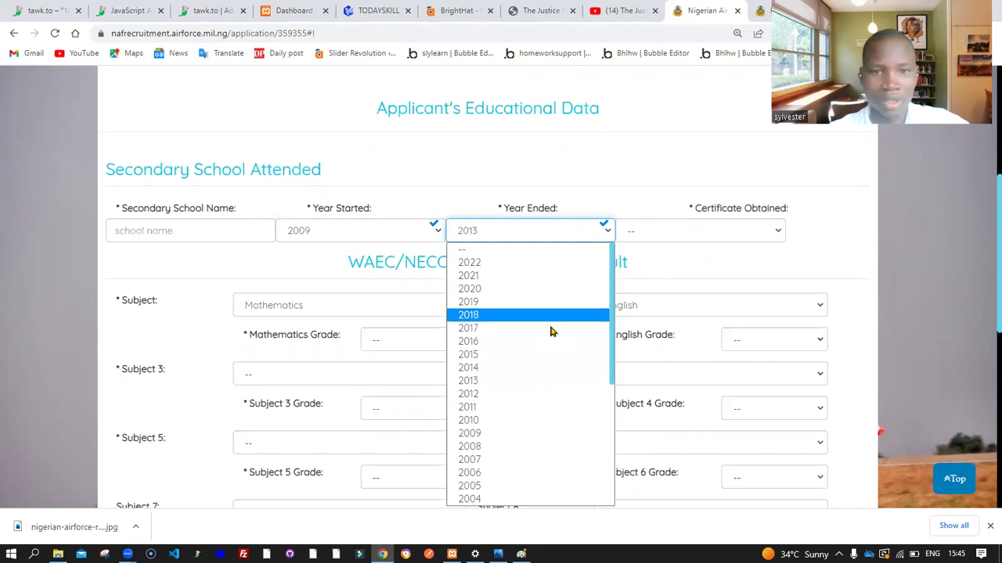
click(549, 384)
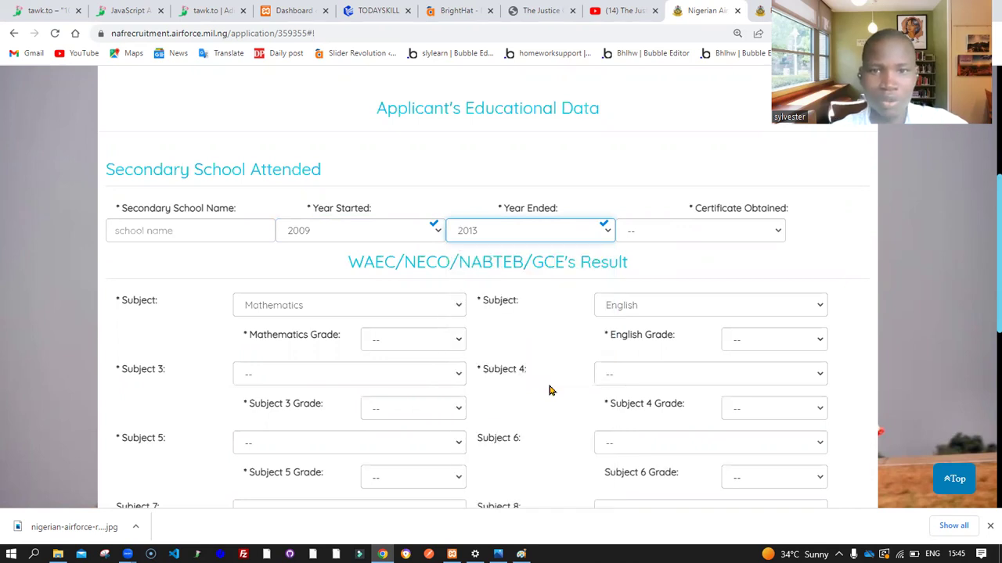
click(769, 234)
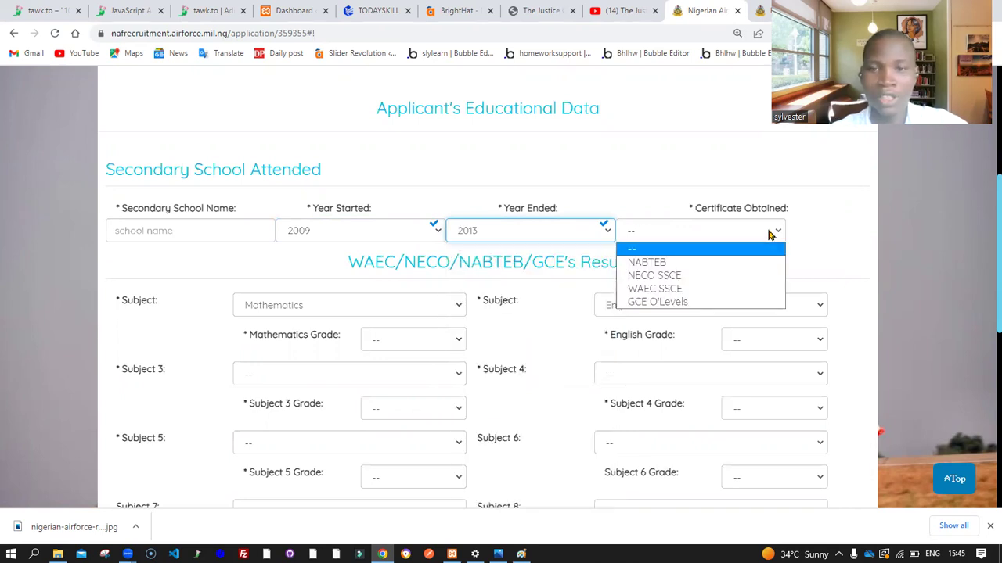
click(745, 289)
Grade Mathematics A1 and English B2 in the WAEC results
scroll(714, 262, down, 2)
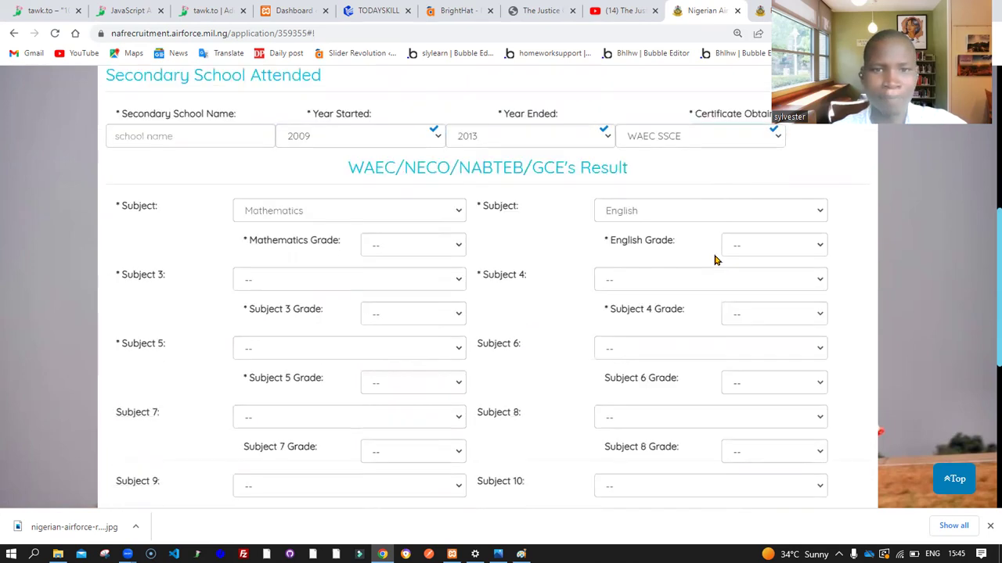
scroll(536, 168, up, 2)
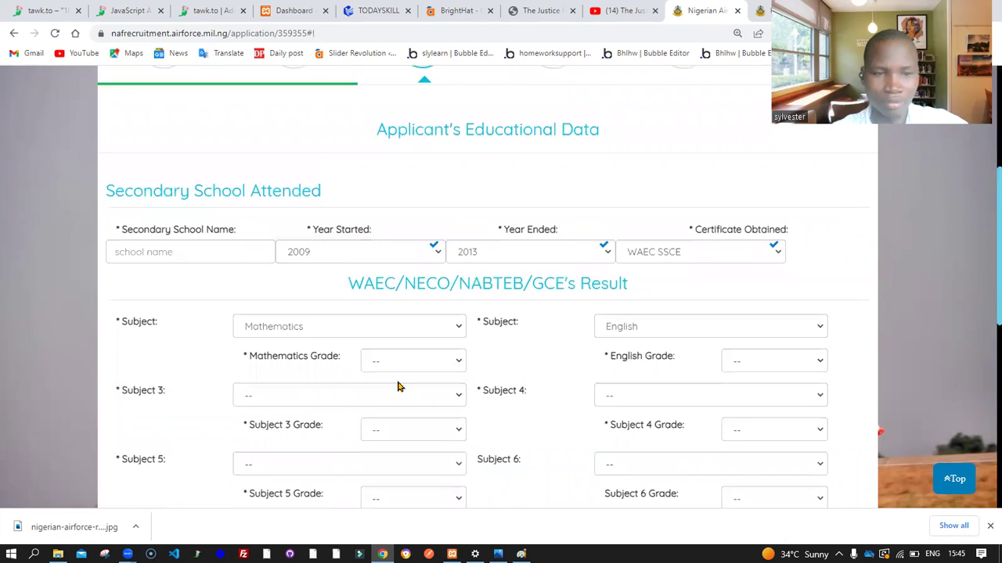
scroll(398, 387, down, 3)
scroll(335, 197, up, 1)
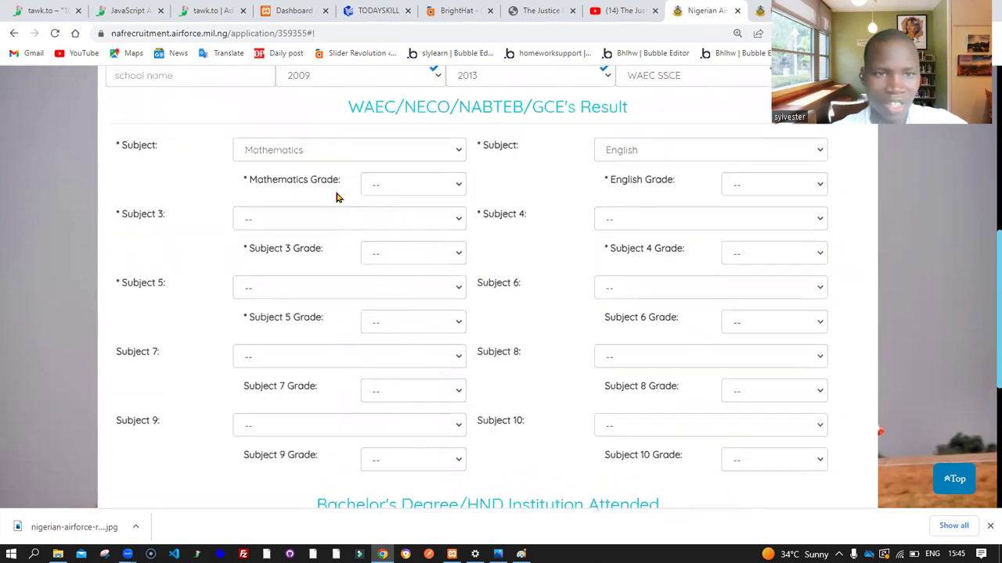
click(389, 193)
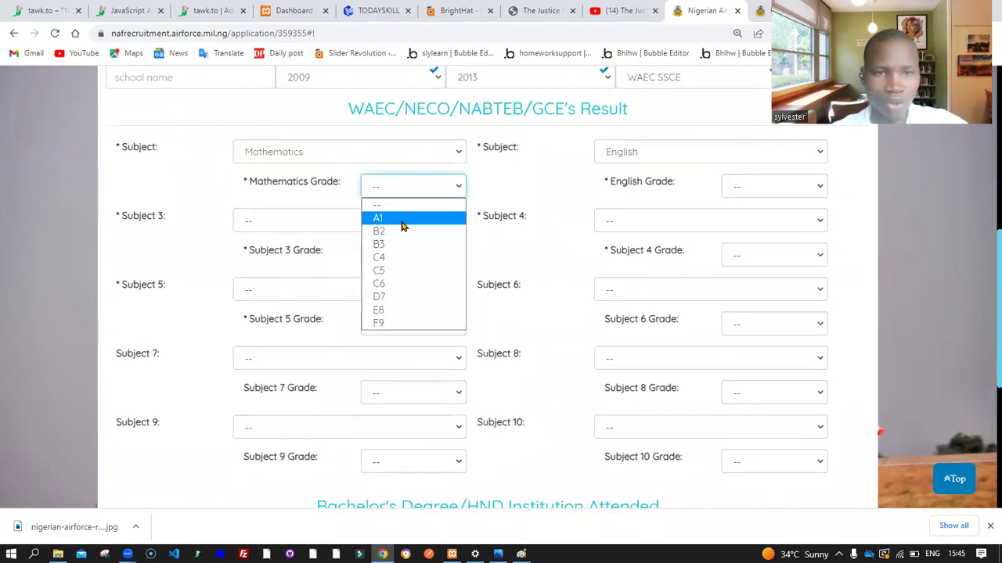
click(402, 221)
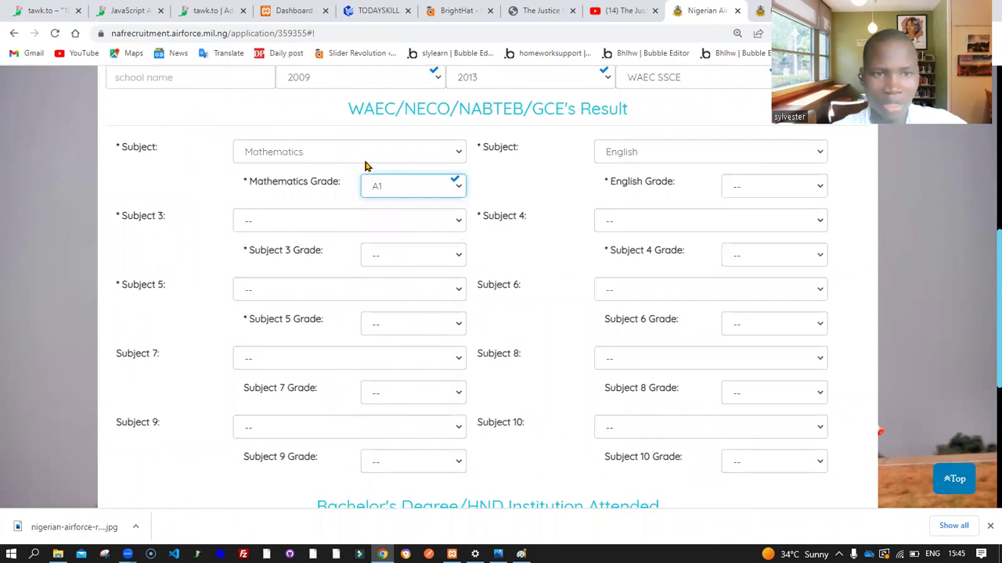
click(765, 188)
click(771, 231)
Add Chemistry with grade B3 as Subject 3
click(348, 221)
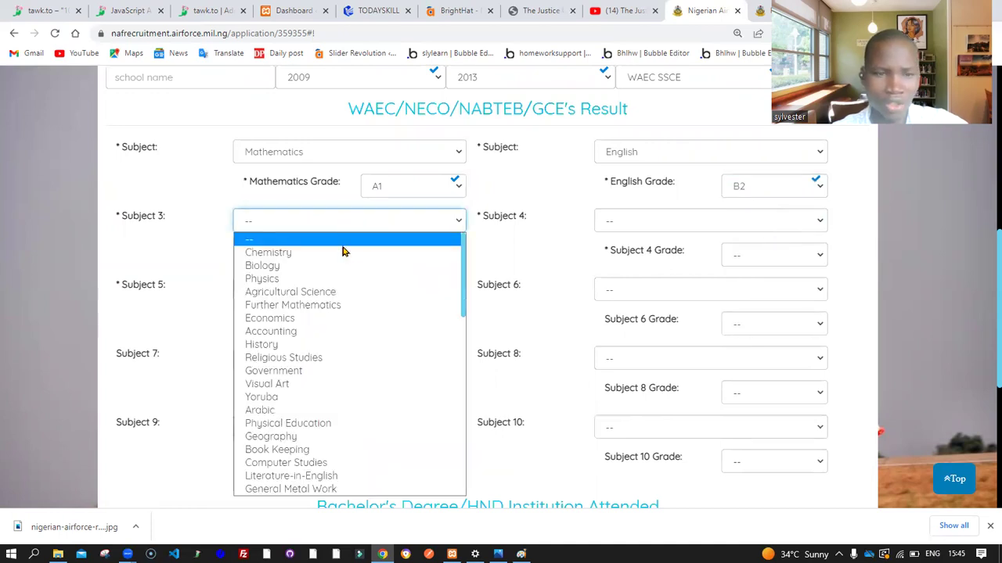
click(349, 254)
click(391, 255)
click(415, 319)
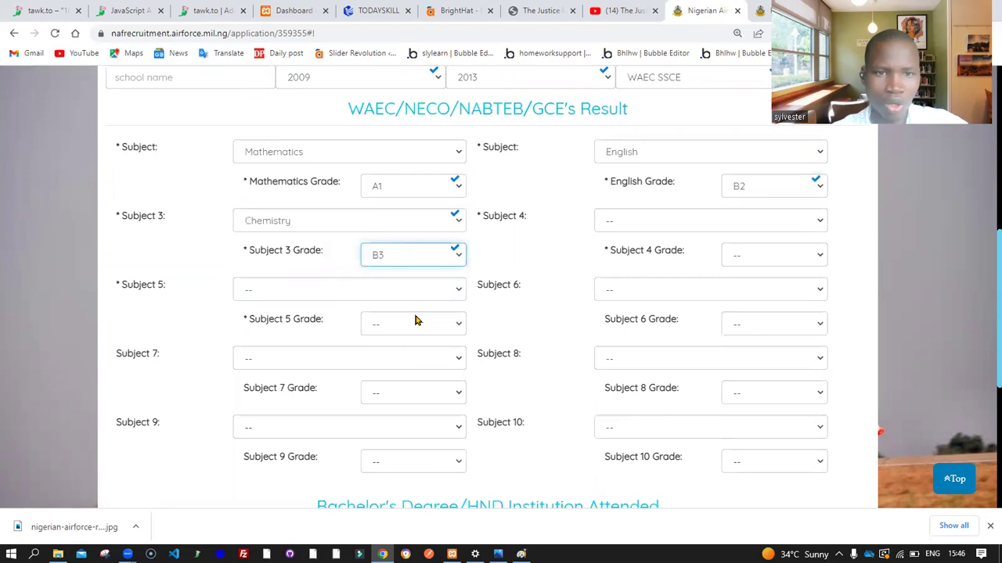
Set Subject 4 to Physics with grade B2, replacing Biology
click(736, 225)
click(734, 266)
click(758, 260)
click(709, 226)
click(709, 226)
click(695, 279)
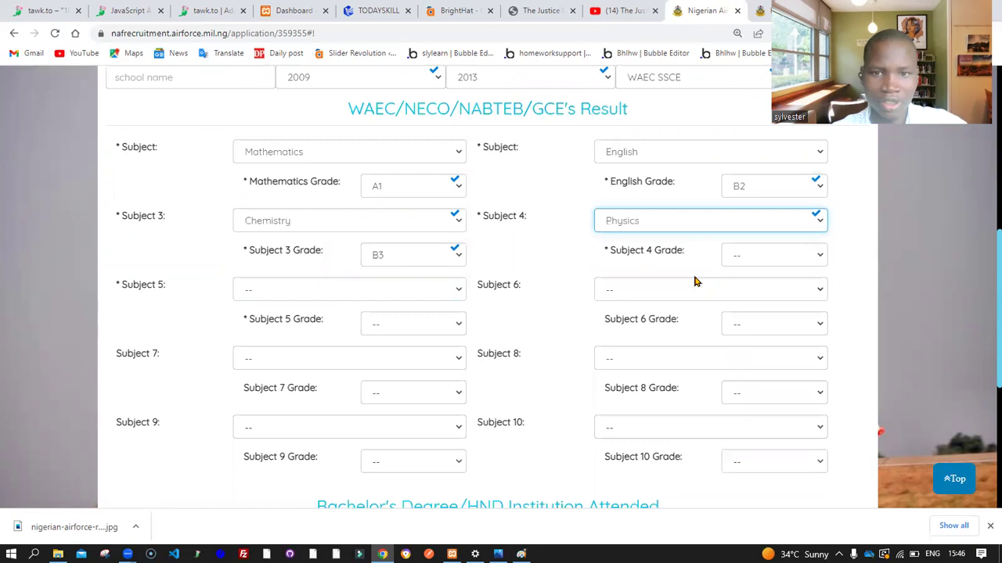
click(750, 259)
click(756, 306)
scroll(517, 268, down, 1)
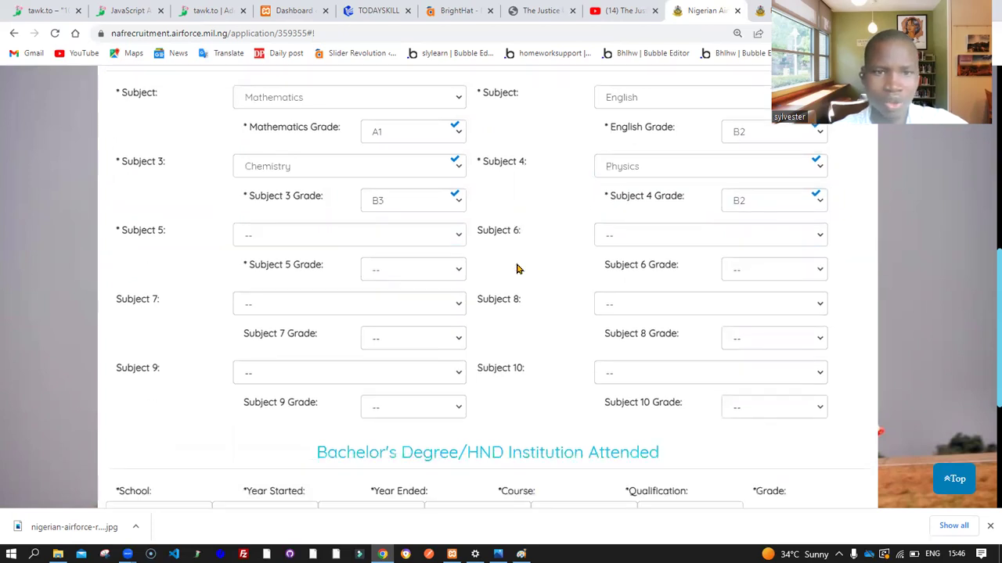
scroll(441, 311, down, 1)
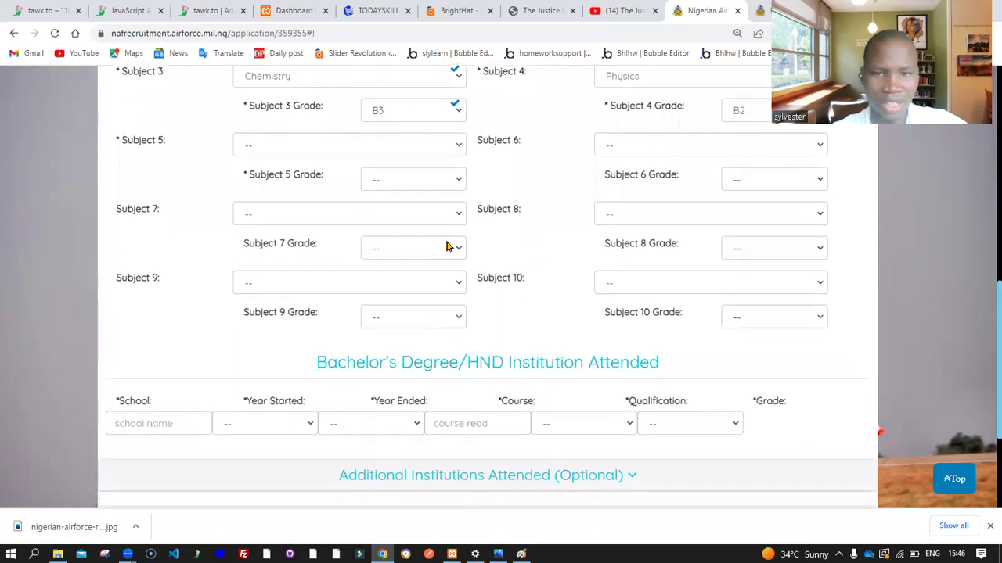
scroll(459, 199, up, 5)
scroll(459, 199, down, 3)
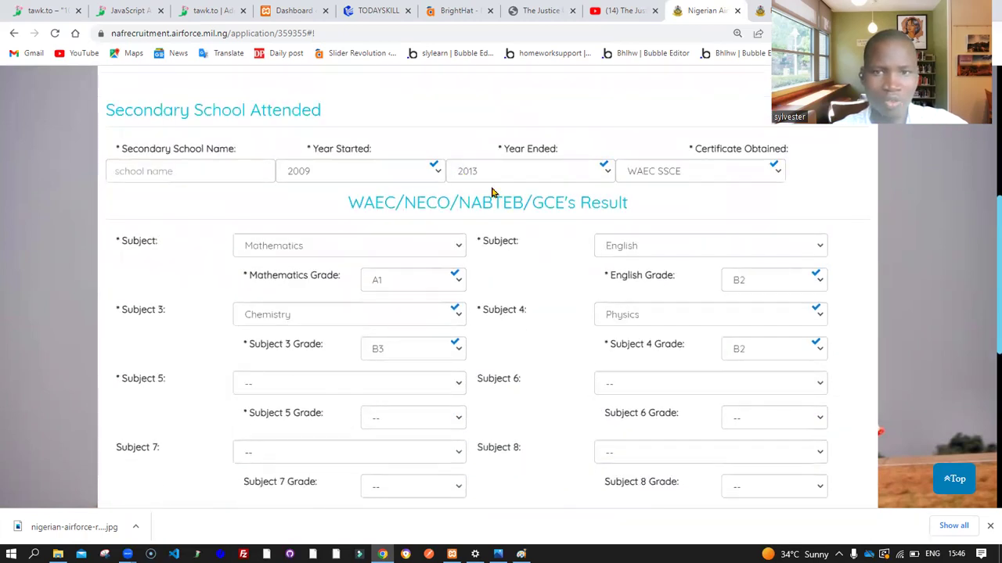
scroll(632, 248, down, 5)
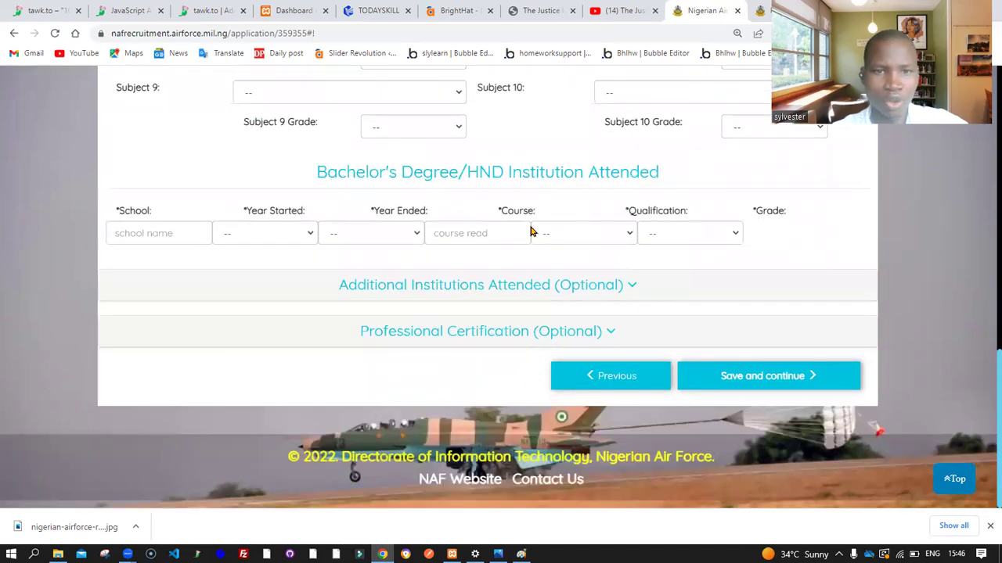
Set the degree row's start year to 2022 and end year to 2018
drag(310, 174, 490, 172)
click(170, 233)
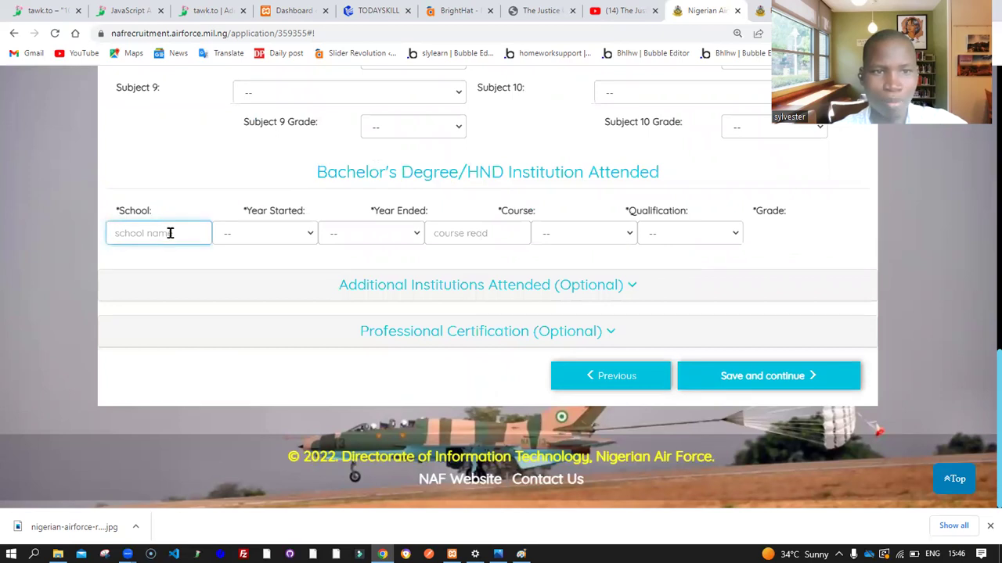
text(samuel)
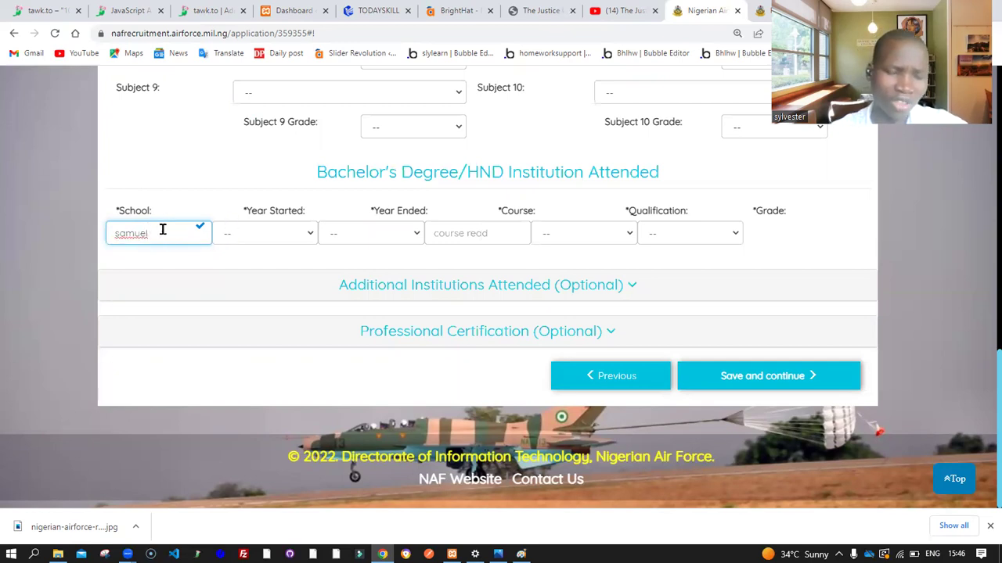
key(BackSpace)
key(BackSpace)
key(BackSpace)
key(BackSpace)
key(BackSpace)
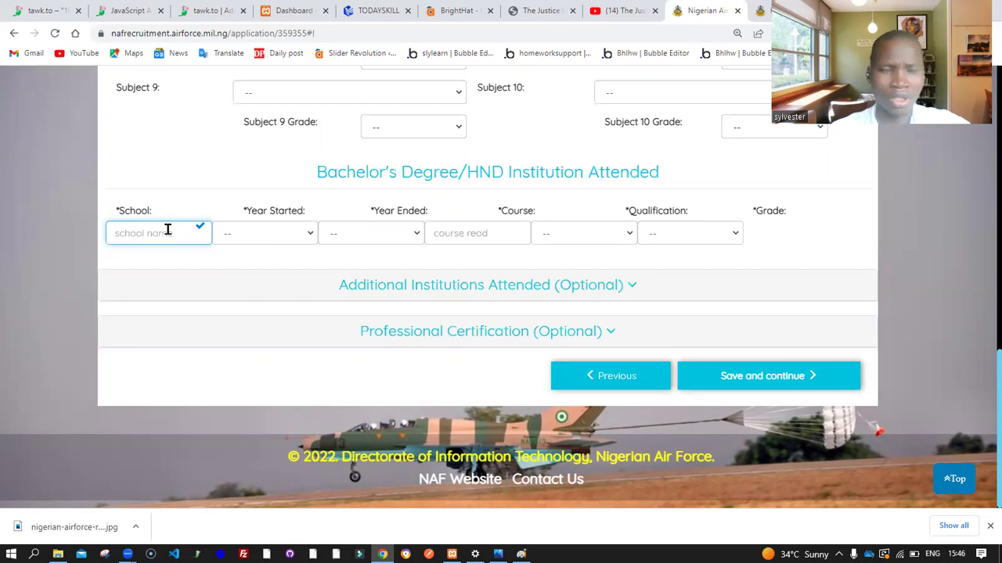
click(292, 236)
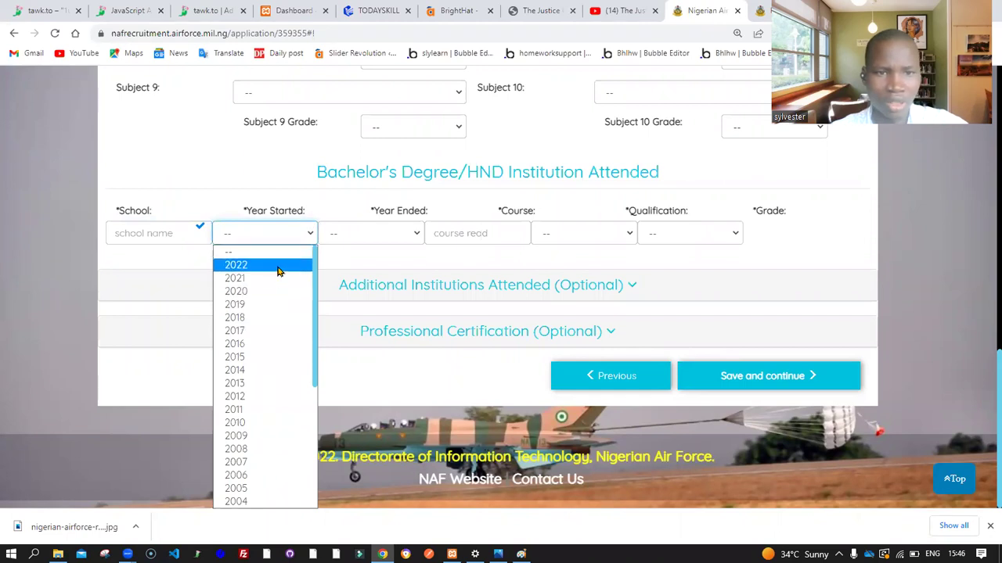
click(277, 267)
click(398, 238)
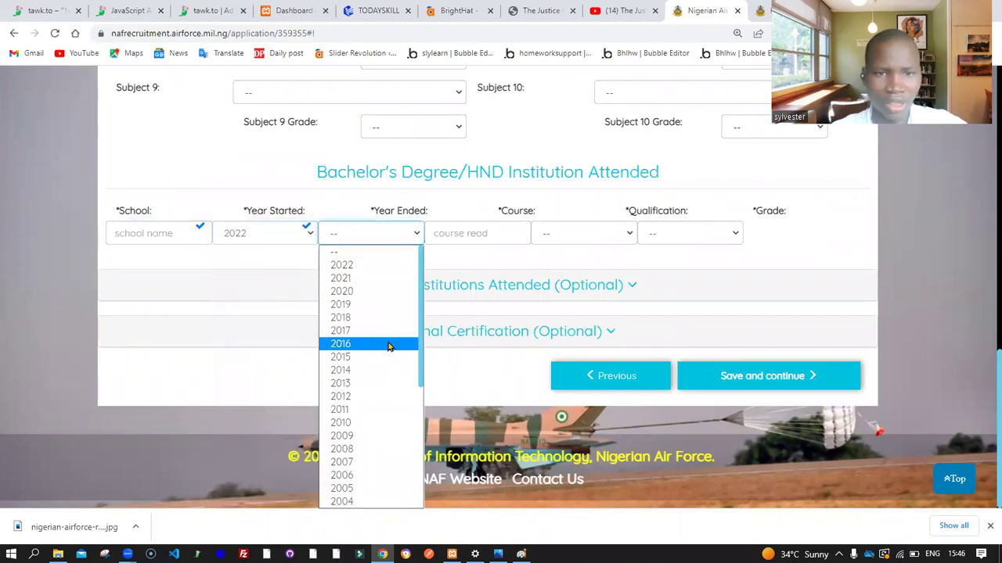
click(386, 318)
Enter computer as the course, pick B Sc, and return to Contact Information
click(498, 234)
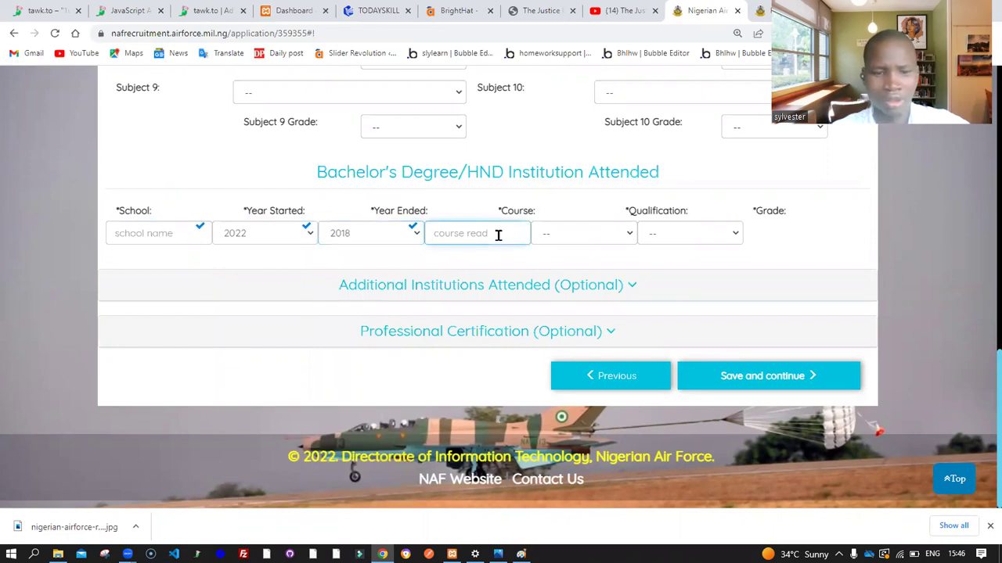
text(computer)
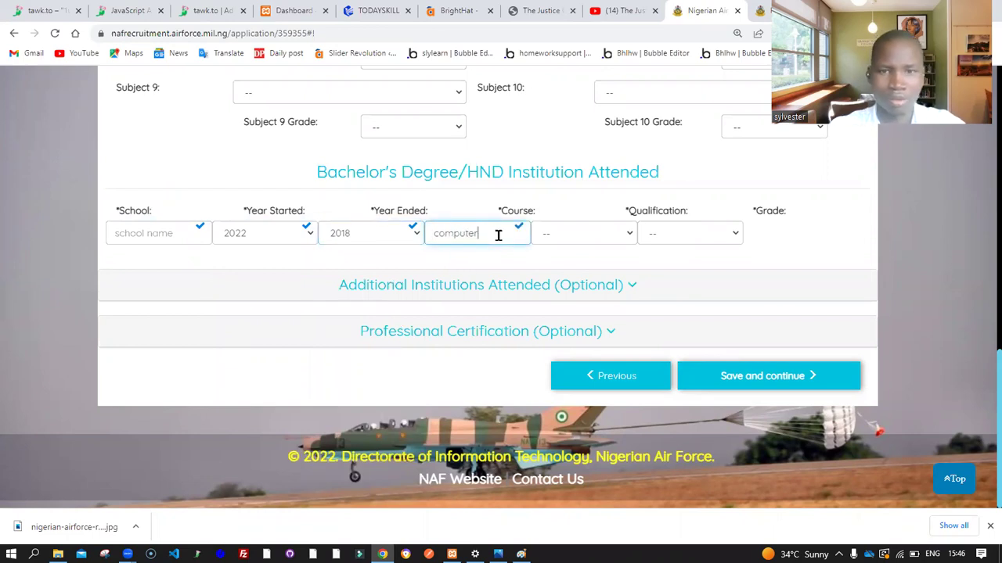
click(589, 238)
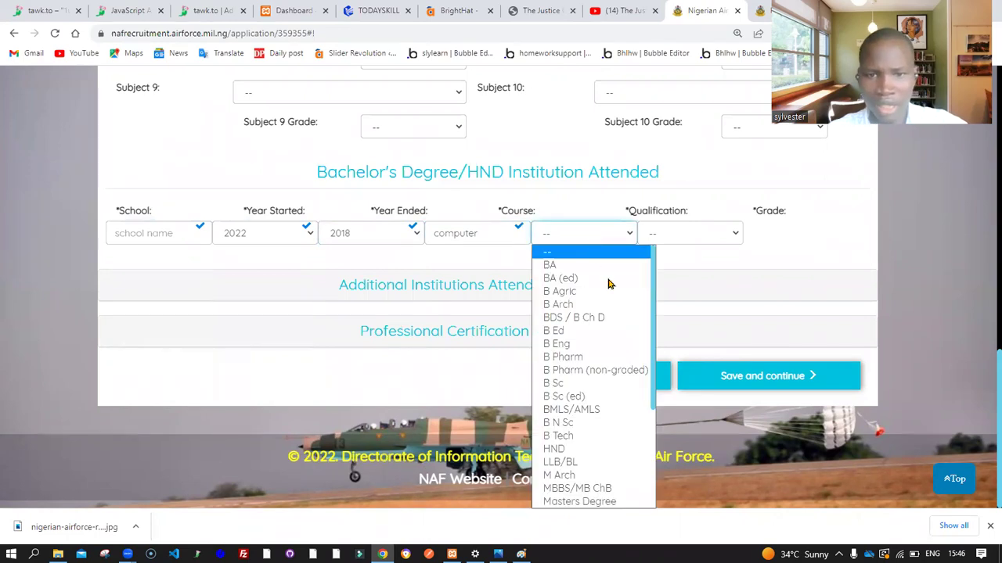
click(610, 381)
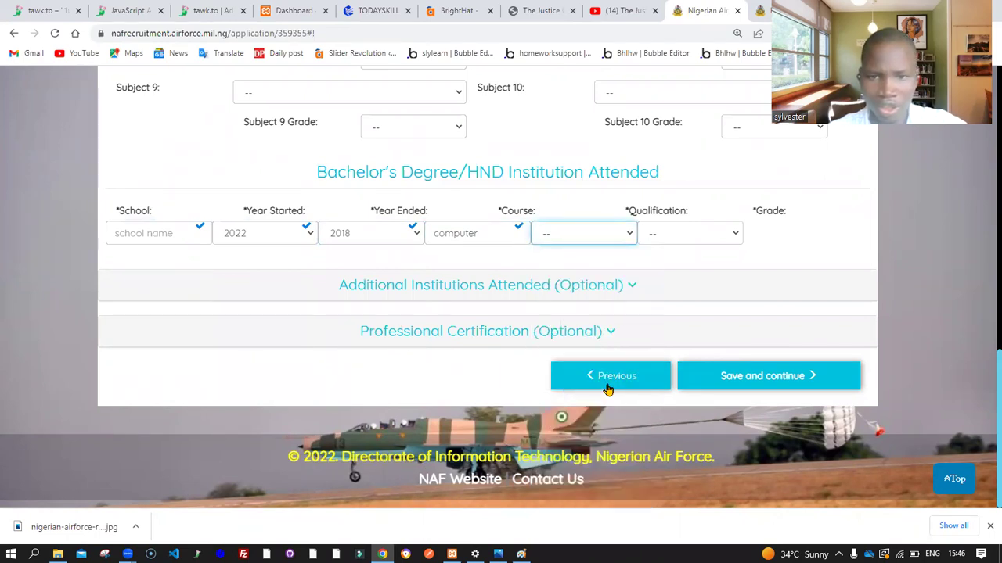
click(609, 383)
scroll(669, 282, down, 3)
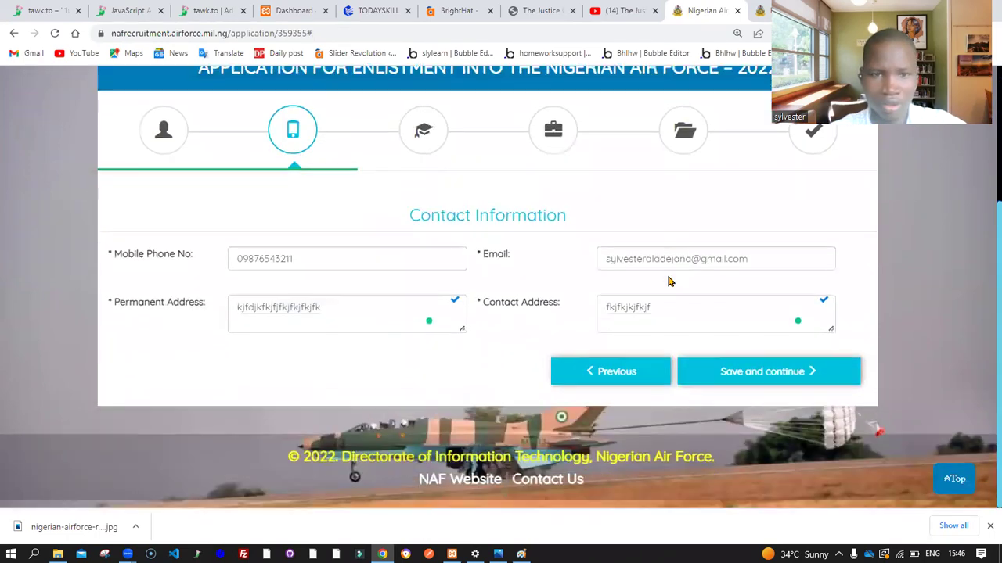
Return to educational data and set the degree class to Second Class (Upper Division)
click(770, 374)
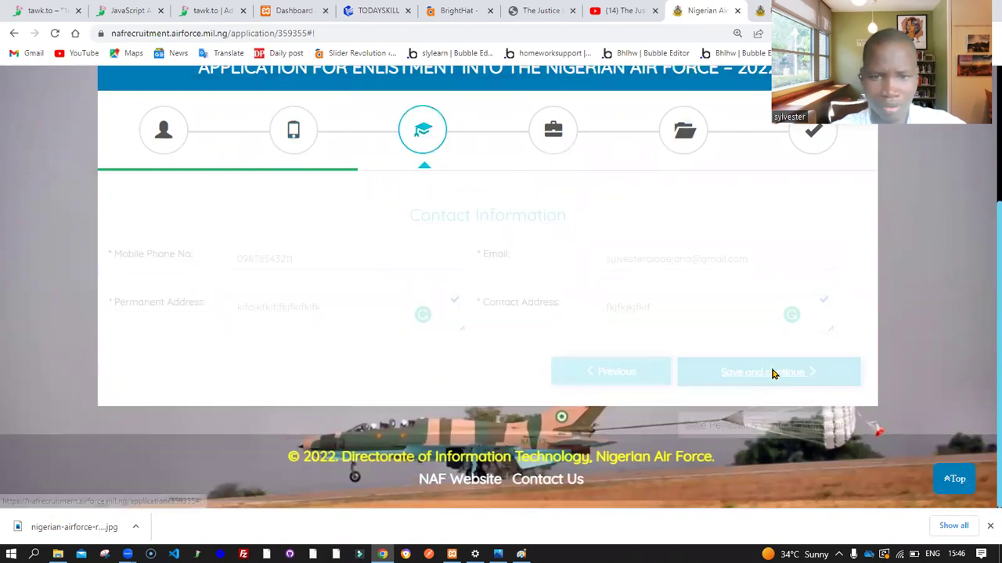
scroll(772, 374, down, 7)
scroll(772, 374, down, 1)
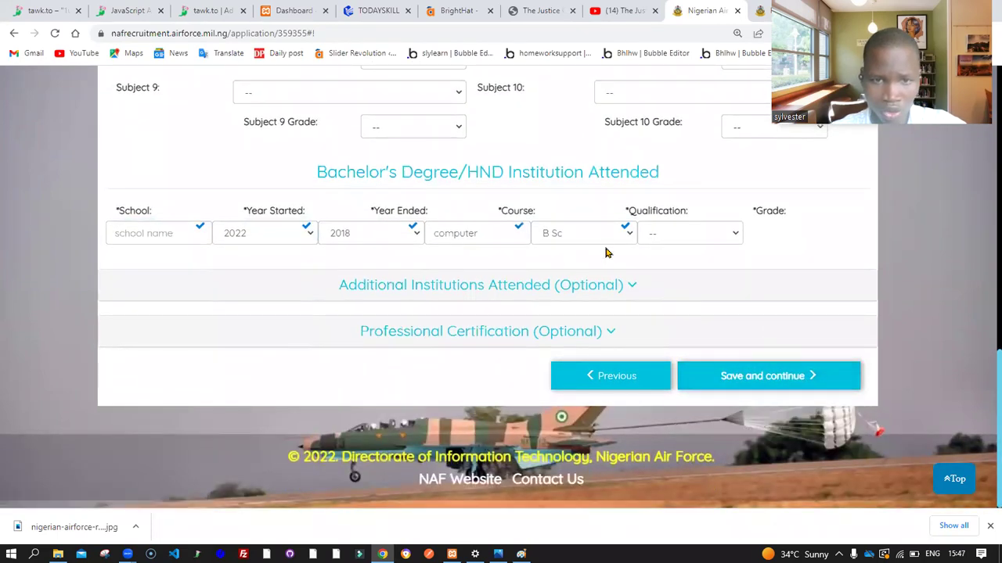
click(715, 233)
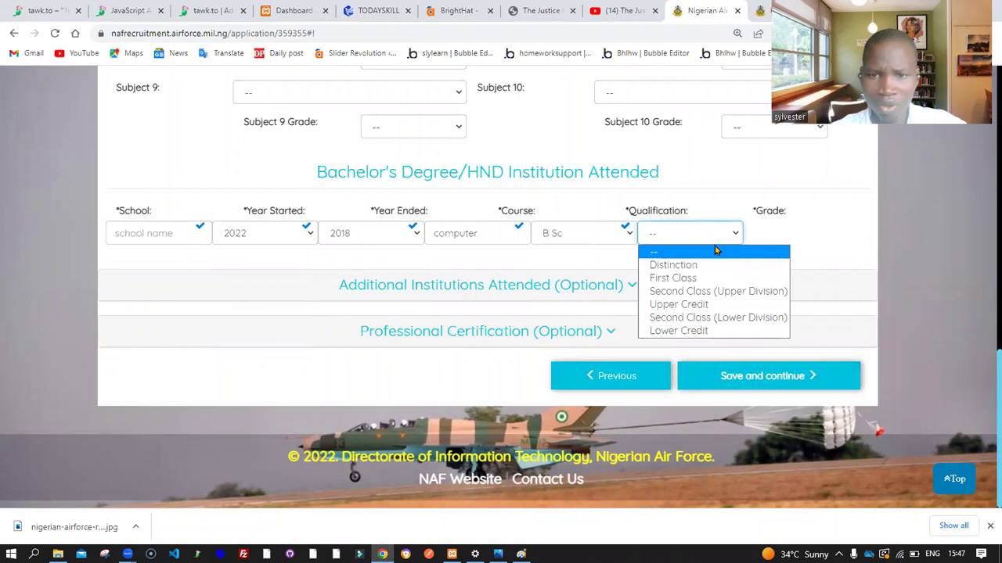
click(727, 293)
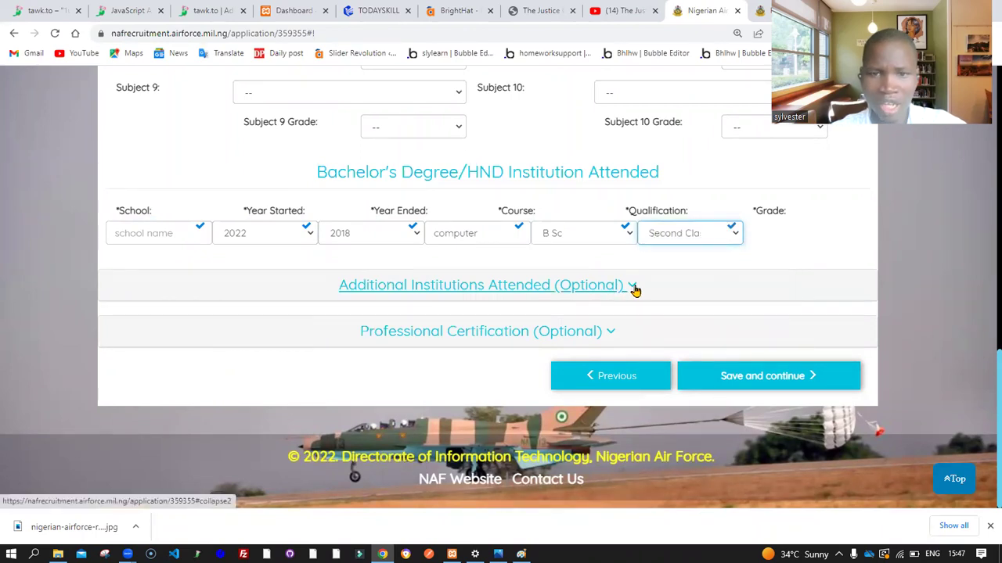
Expand the Additional Institutions and Professional Certification sections
click(630, 288)
scroll(630, 289, down, 1)
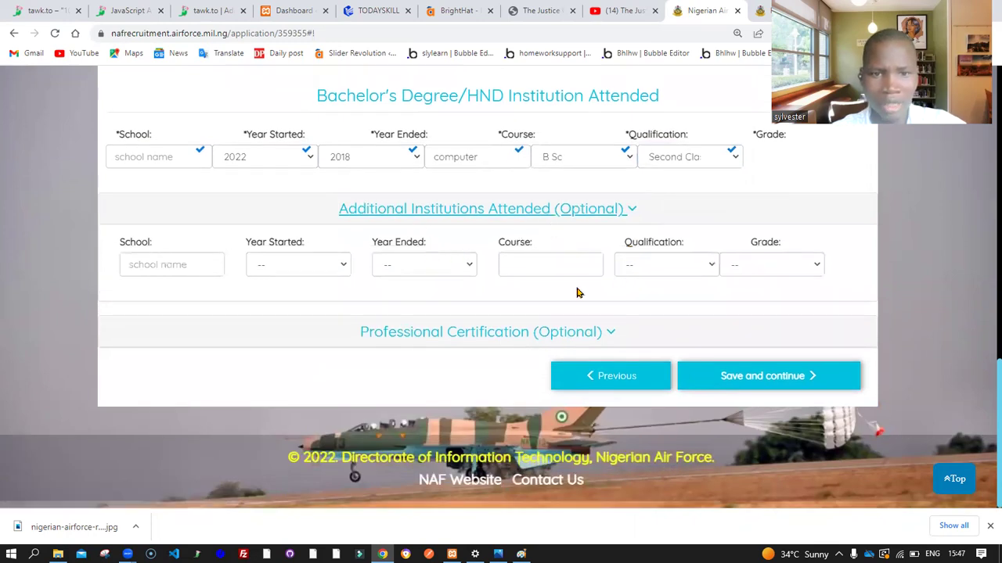
click(603, 333)
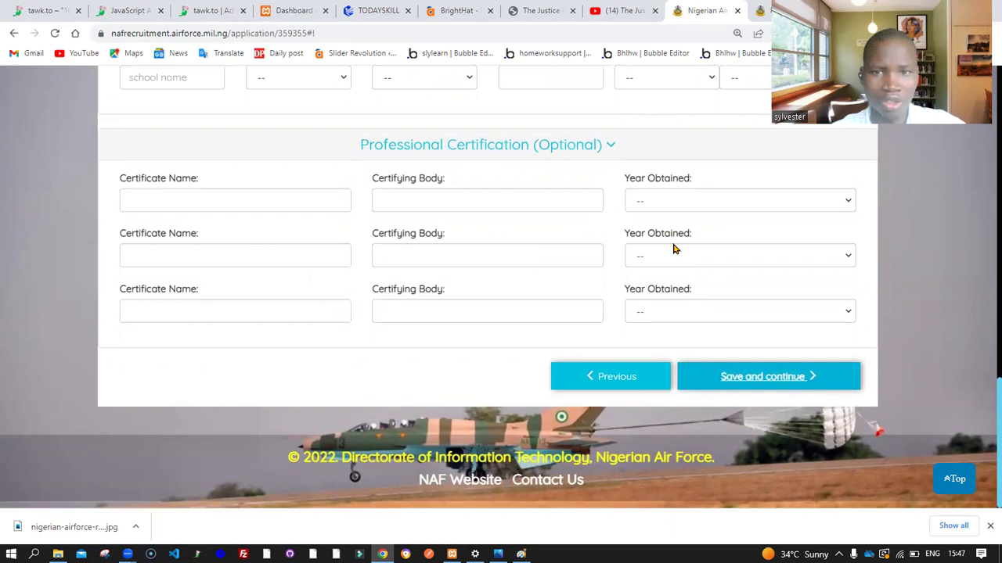
Collapse Additional Institutions and try saving, dismissing the 'All compulsory fields require data' warning
scroll(675, 249, up, 3)
scroll(674, 248, down, 3)
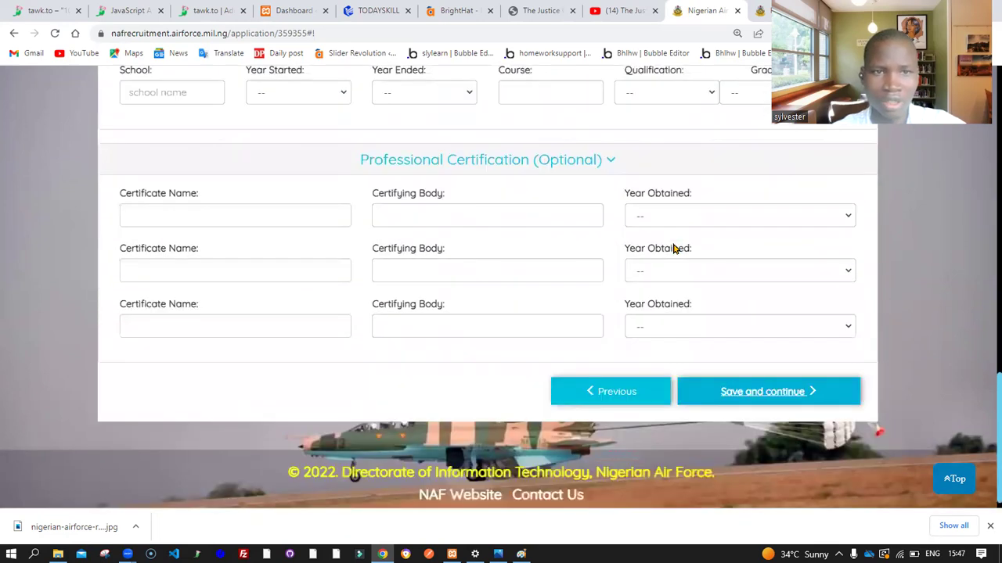
scroll(674, 248, up, 3)
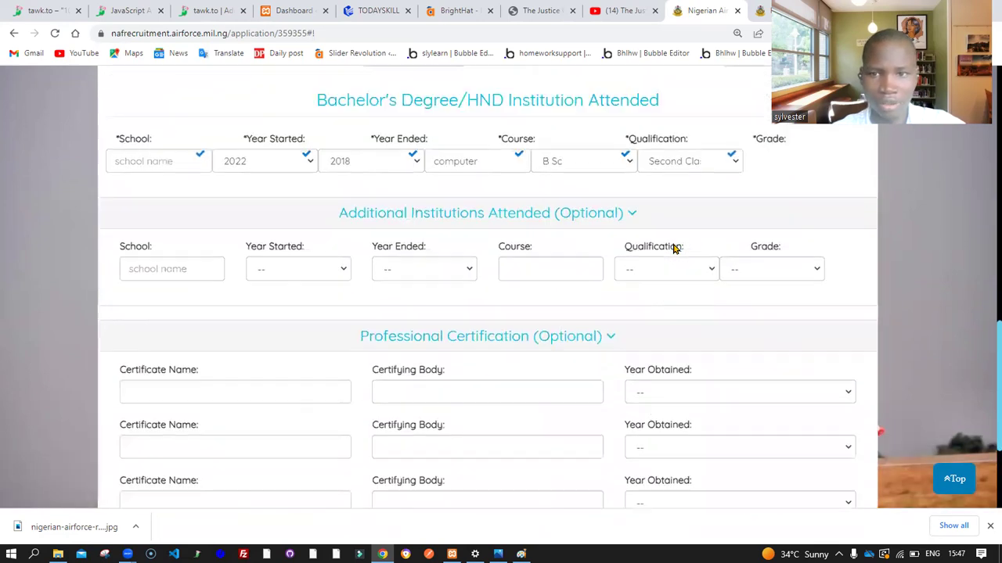
click(630, 218)
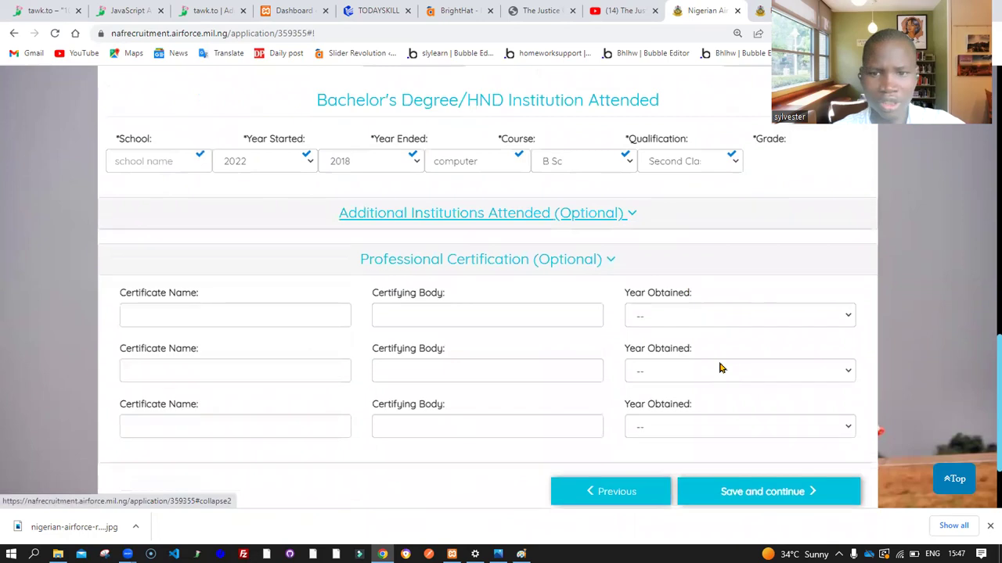
click(788, 504)
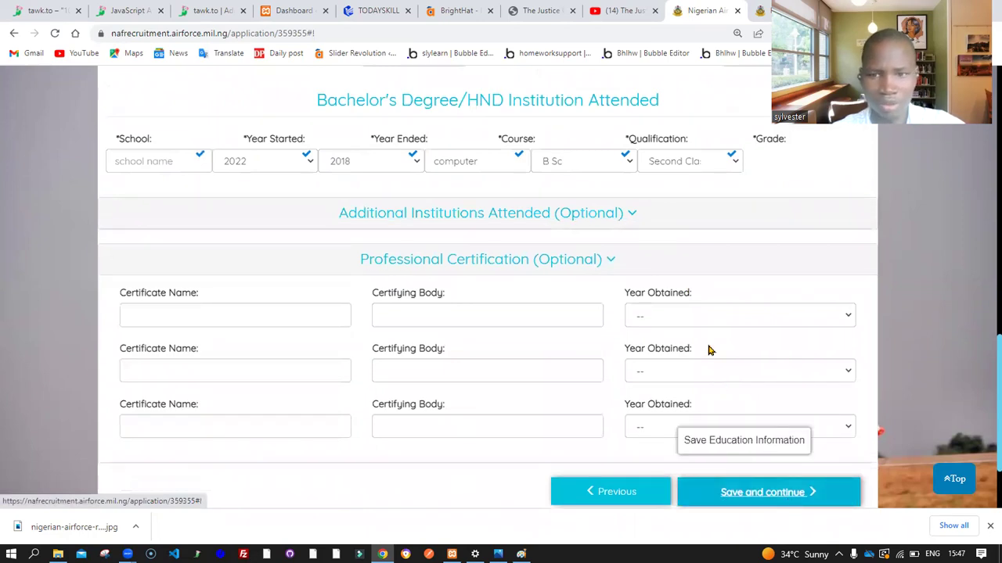
scroll(708, 349, down, 2)
click(784, 379)
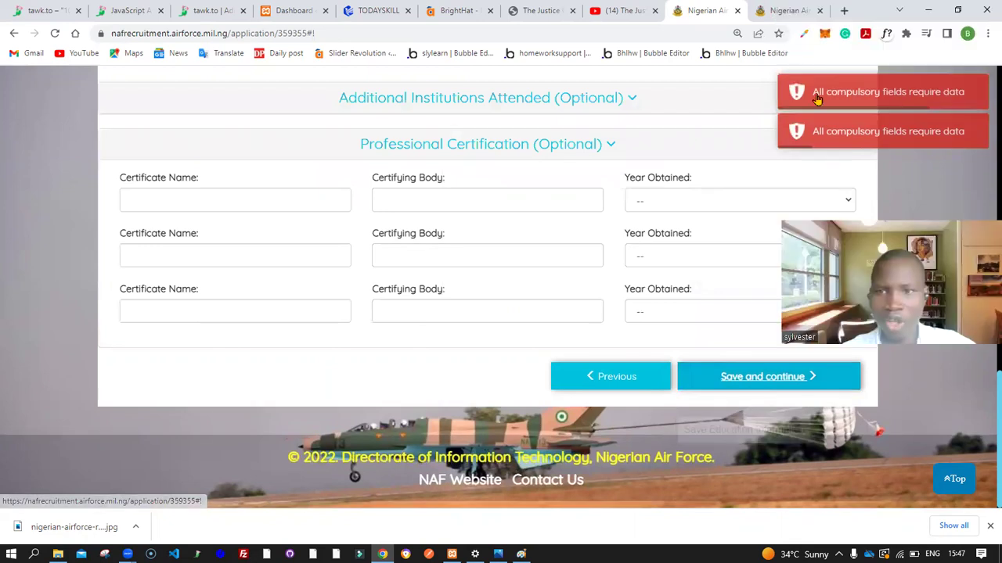
click(921, 101)
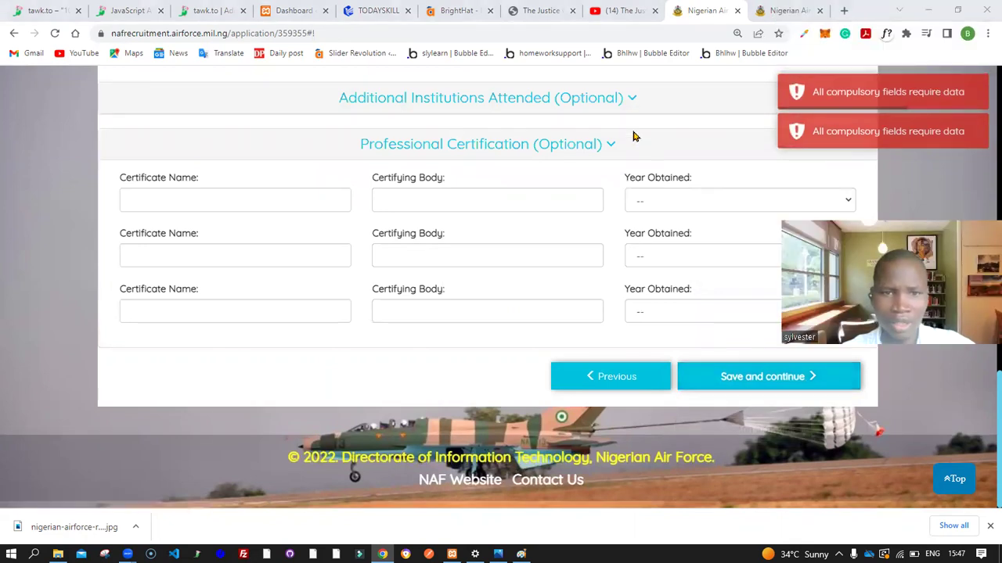
scroll(666, 152, up, 3)
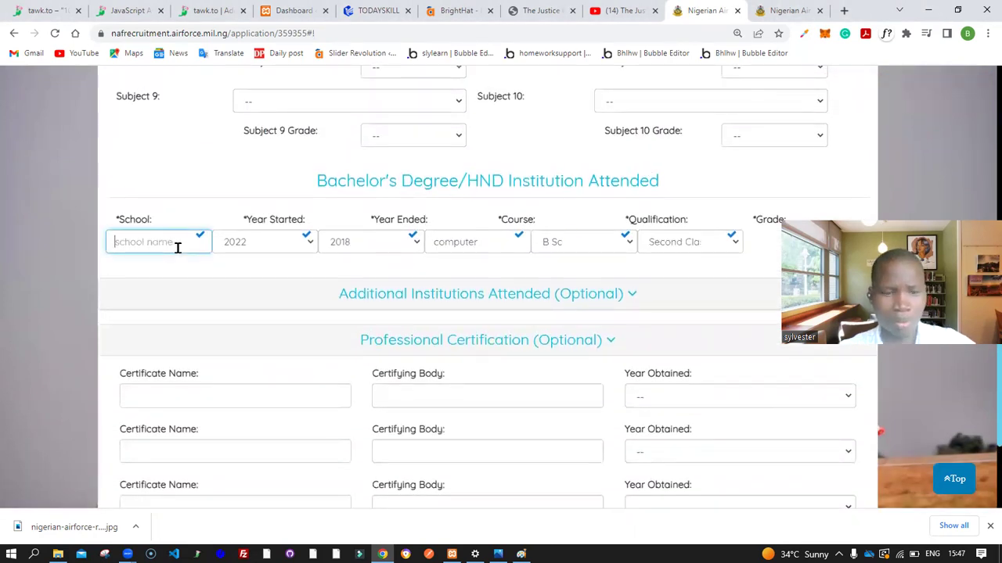
Enter the degree school name, then set Subject 5 Physics B2 and Subject 7 Physical Education C4
text(sc)
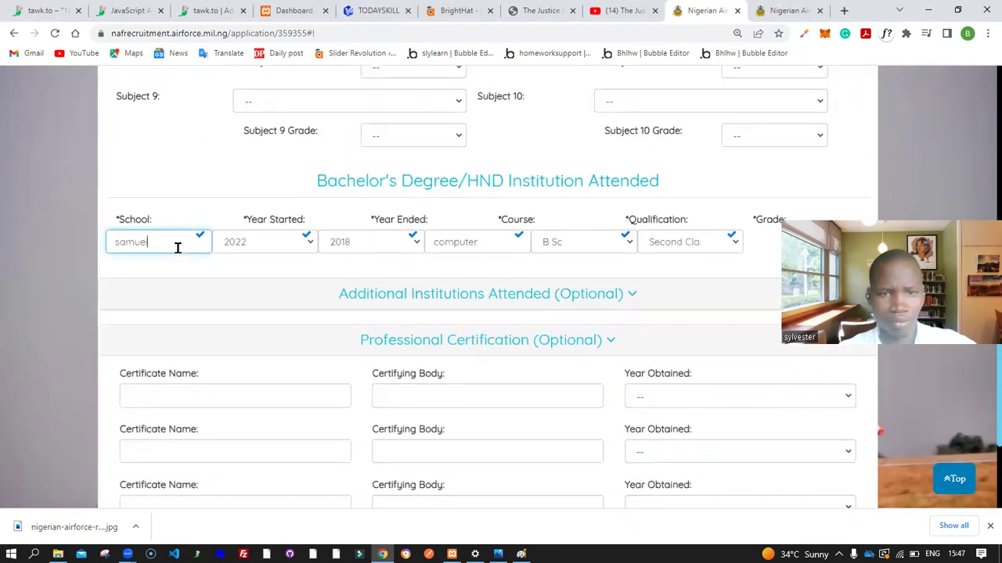
scroll(177, 247, up, 4)
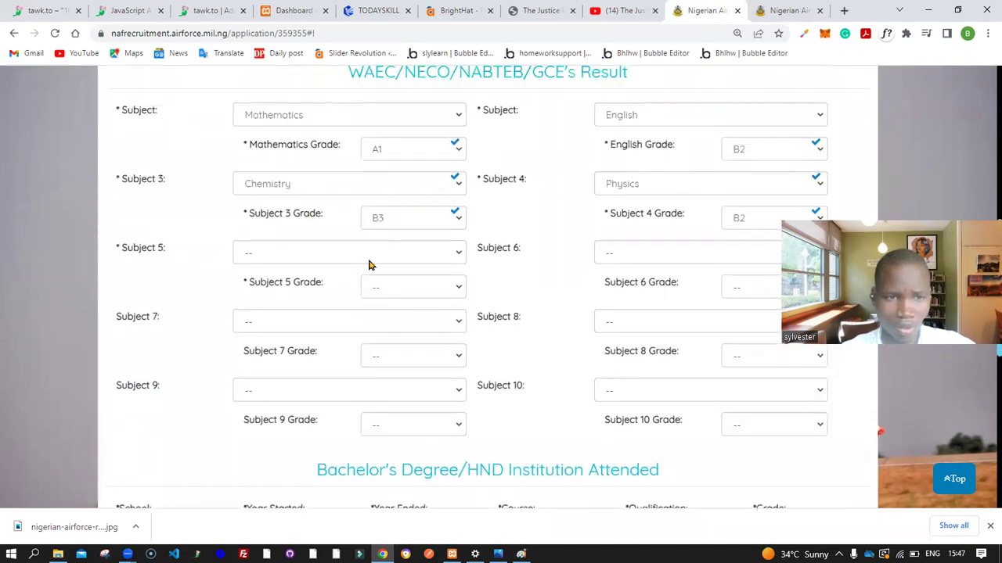
click(369, 262)
click(352, 314)
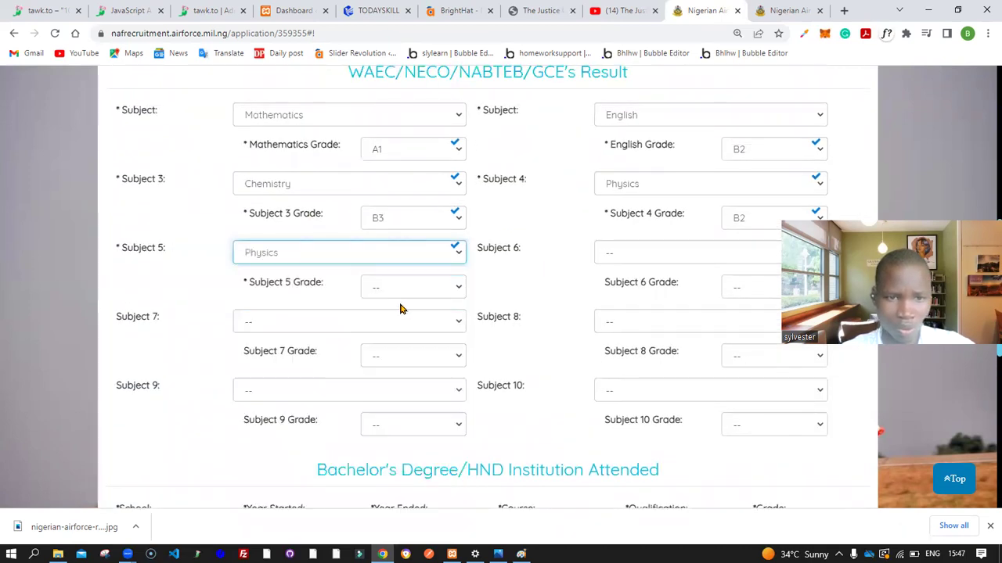
click(386, 294)
click(402, 336)
click(364, 321)
click(364, 237)
click(403, 358)
click(398, 426)
Set Subject 8 to Geography A1 and Subject 6 to Economics B3
click(675, 321)
click(681, 251)
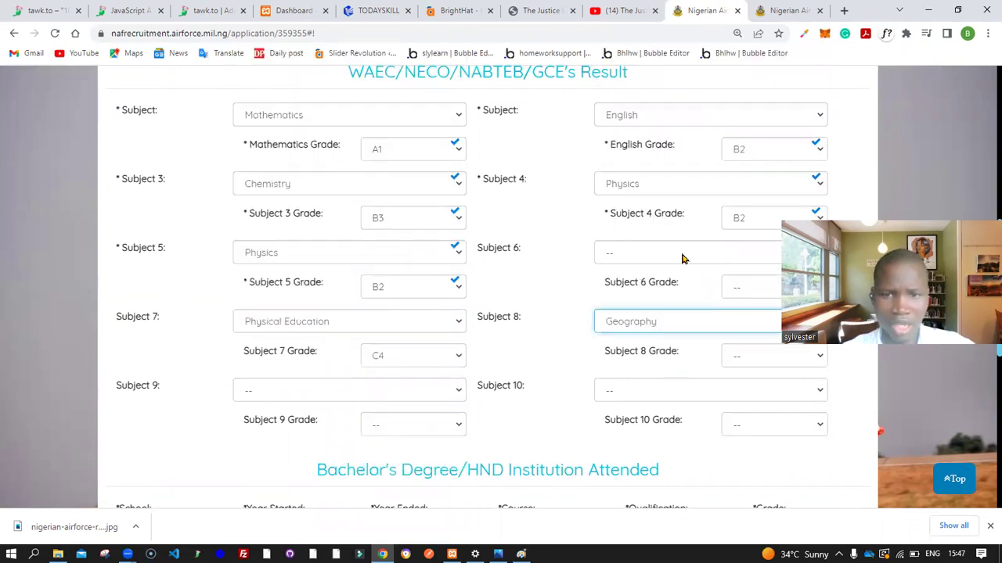
click(752, 352)
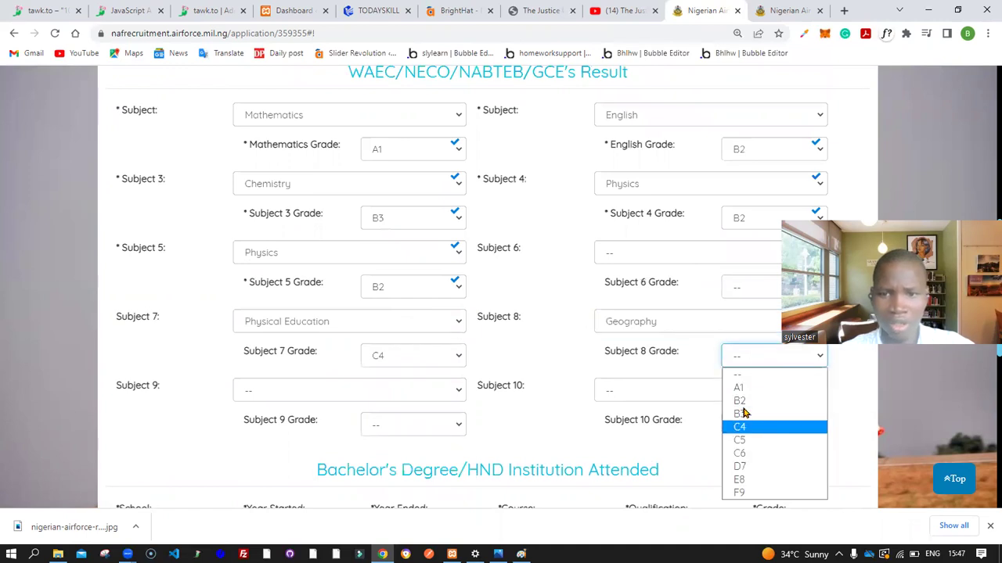
click(751, 389)
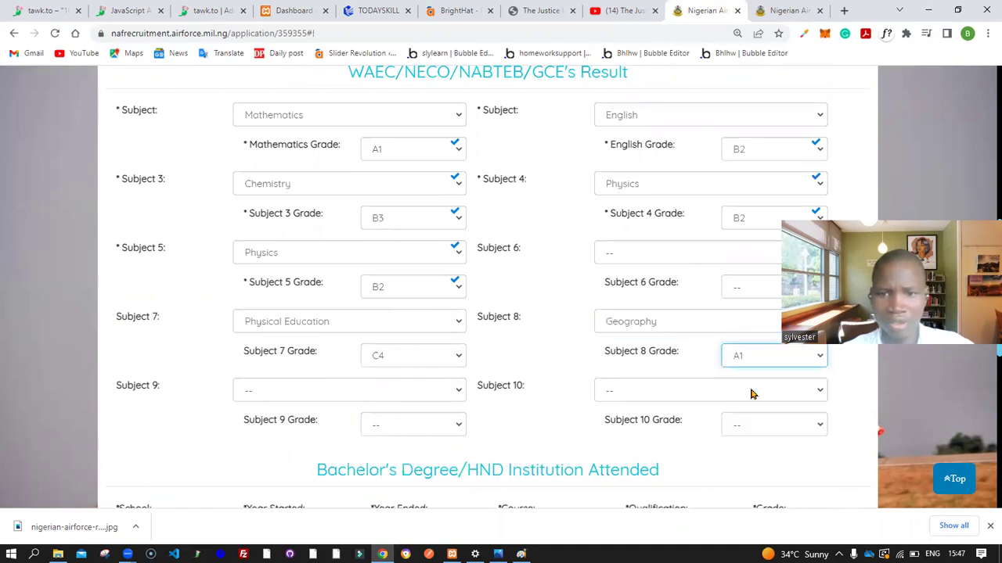
click(721, 257)
click(718, 341)
click(749, 288)
click(756, 347)
Set Subject 9 to Economics C5 and Subject 10 to Physics C4
scroll(756, 352, down, 2)
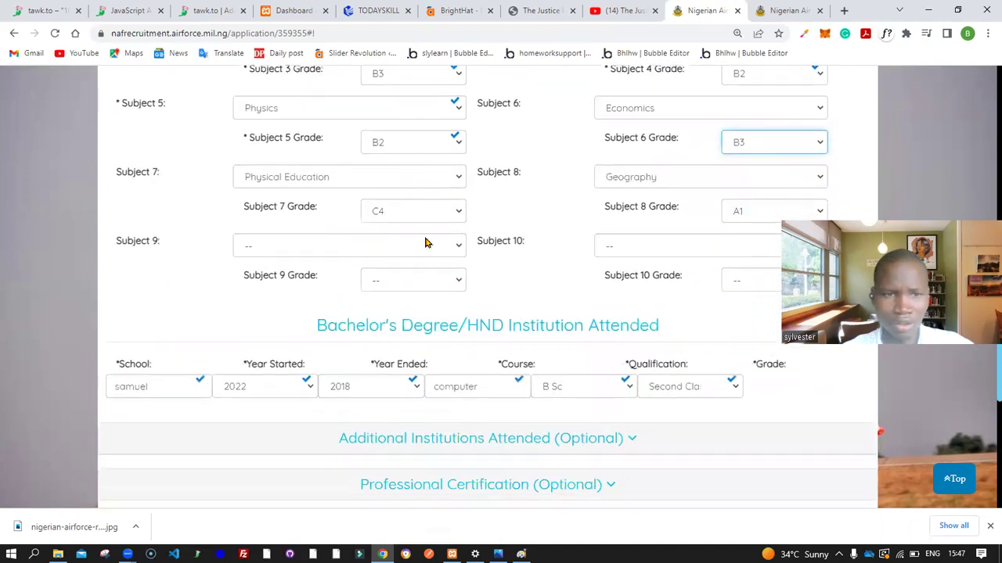
click(403, 248)
click(383, 344)
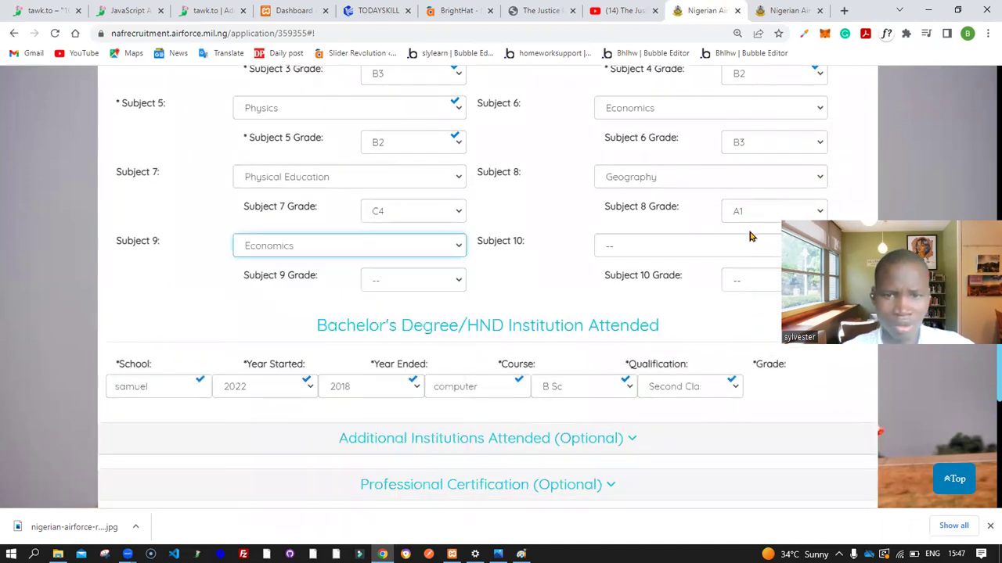
click(438, 279)
click(408, 365)
click(639, 253)
click(650, 308)
click(741, 285)
click(756, 352)
Fill in the Secondary School Name and save the education details
scroll(756, 357, down, 4)
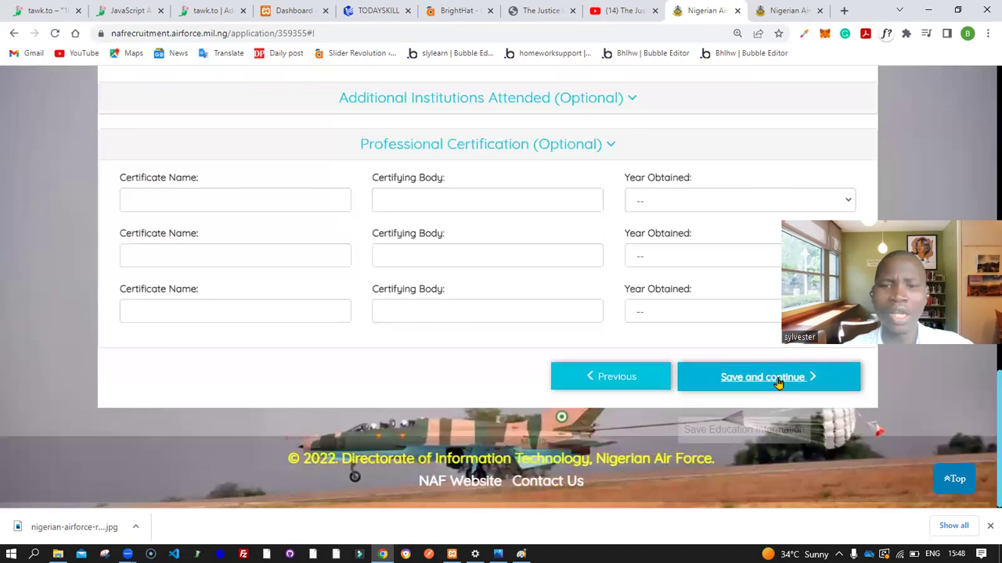
click(776, 381)
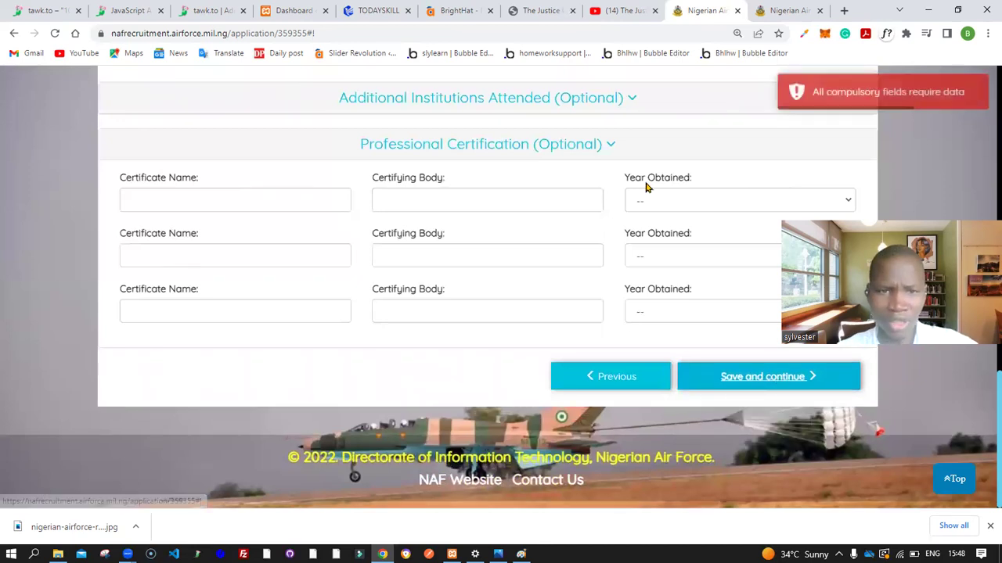
scroll(646, 188, up, 3)
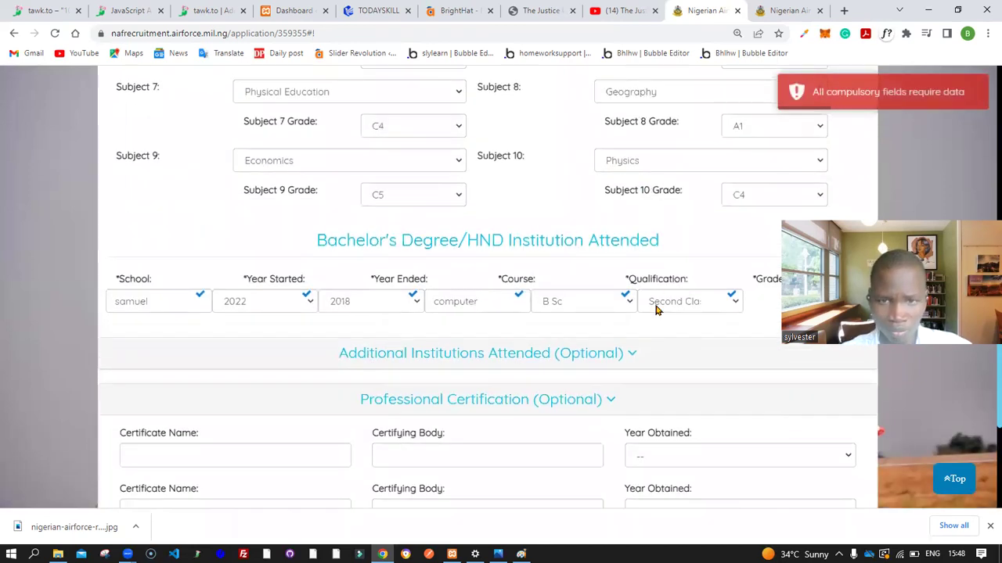
scroll(623, 181, up, 6)
click(197, 301)
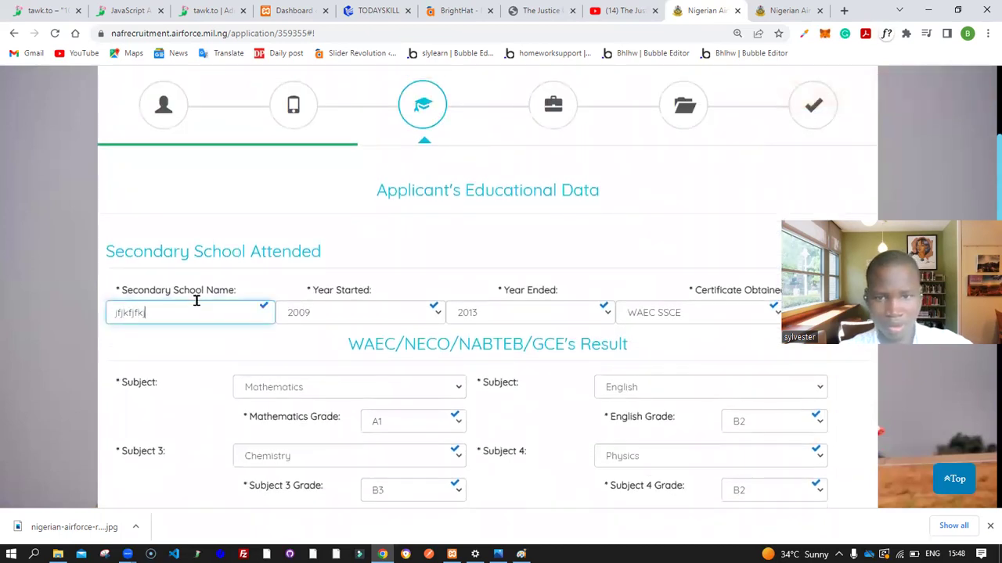
scroll(197, 301, down, 10)
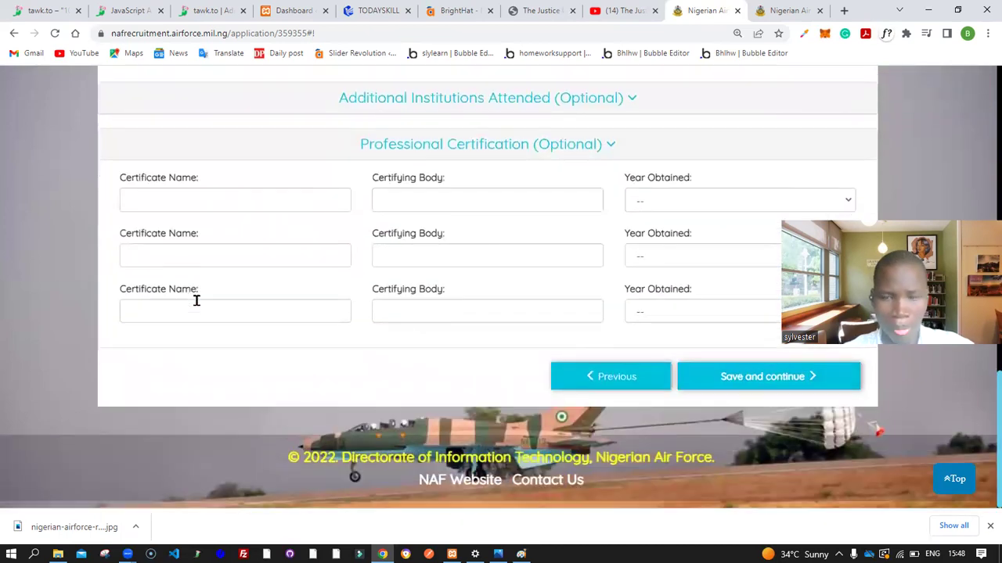
click(770, 379)
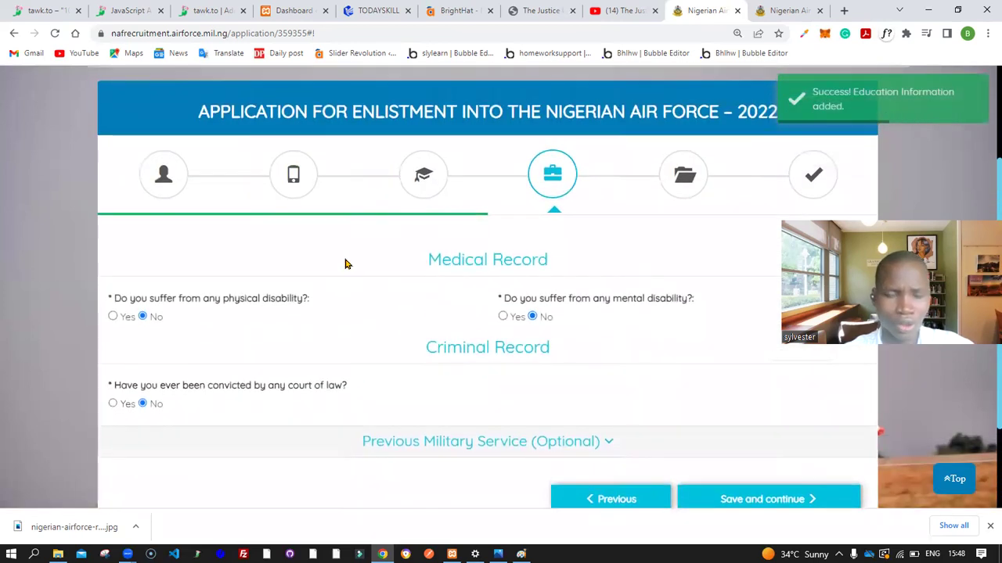
Answer No to the physical disability and criminal conviction questions and save
scroll(345, 263, down, 1)
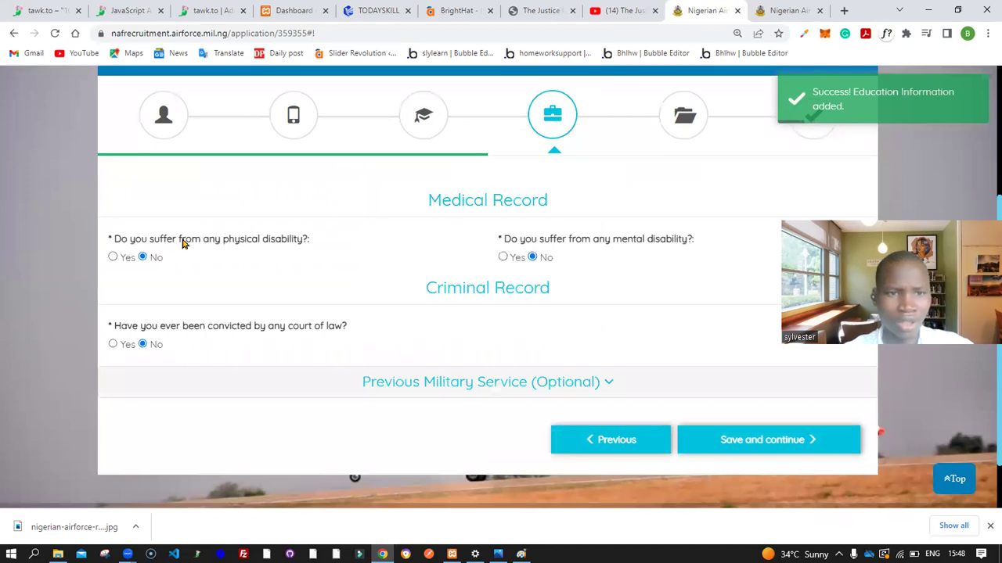
click(142, 256)
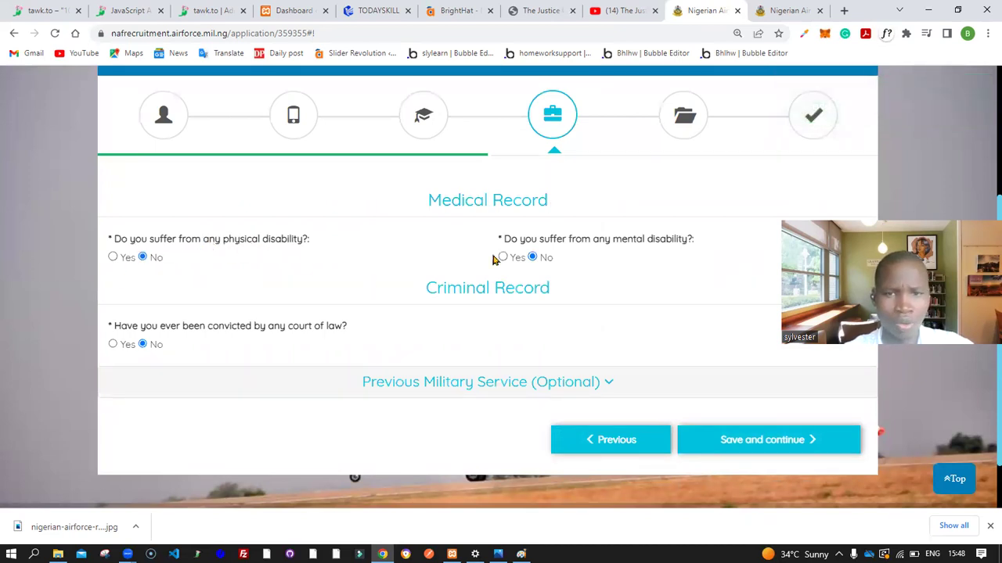
scroll(618, 258, down, 1)
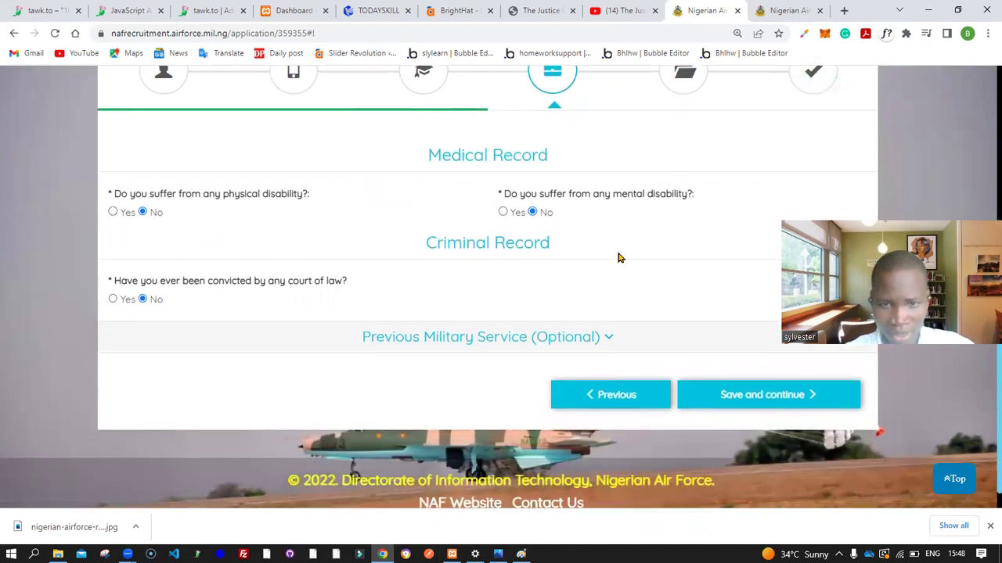
click(141, 296)
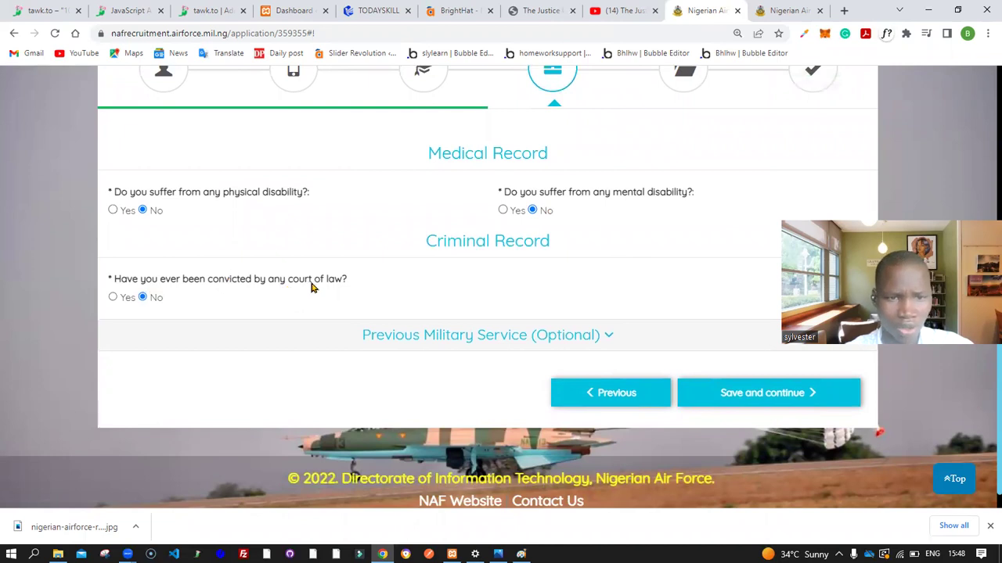
click(782, 398)
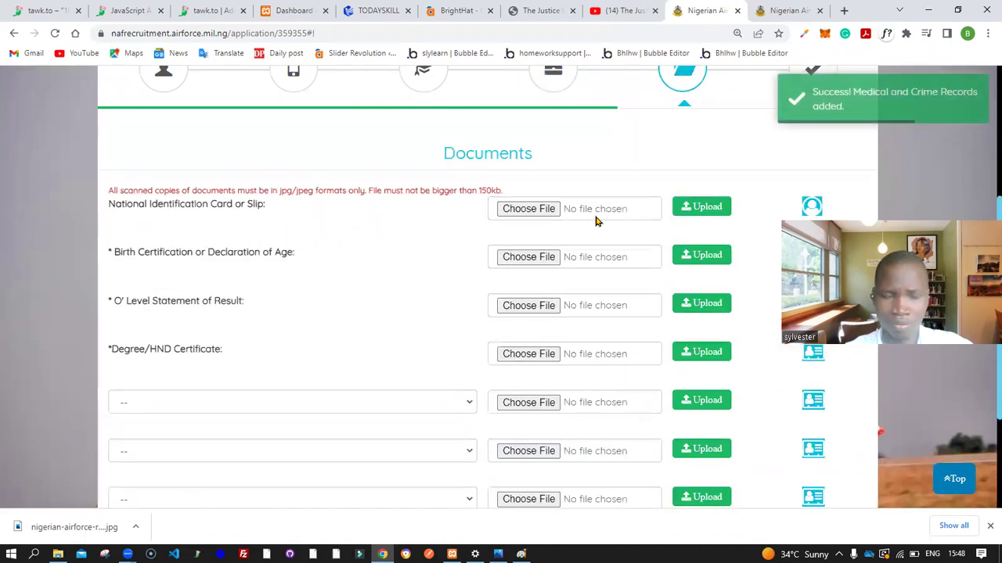
scroll(594, 221, up, 3)
scroll(595, 221, down, 2)
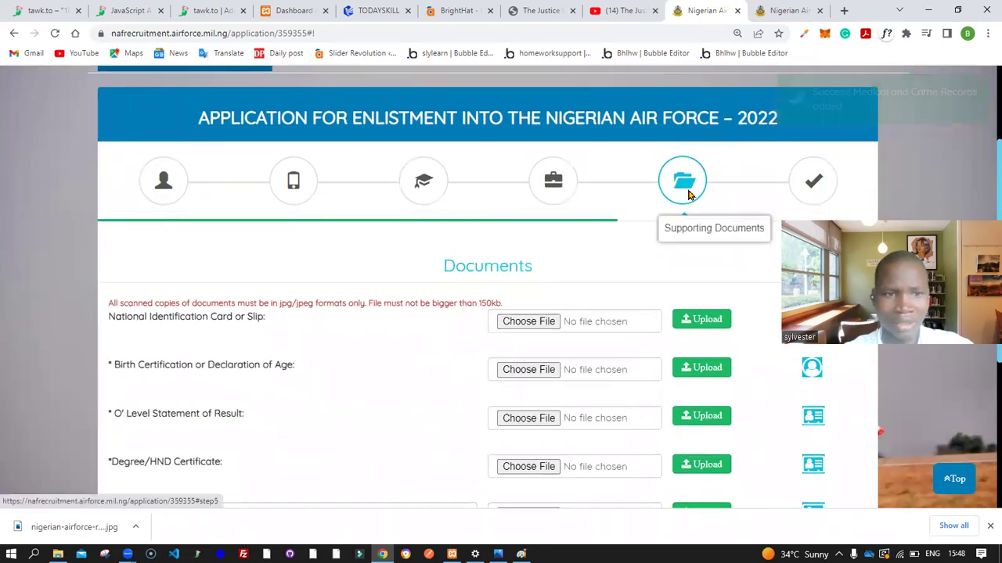
scroll(687, 191, down, 3)
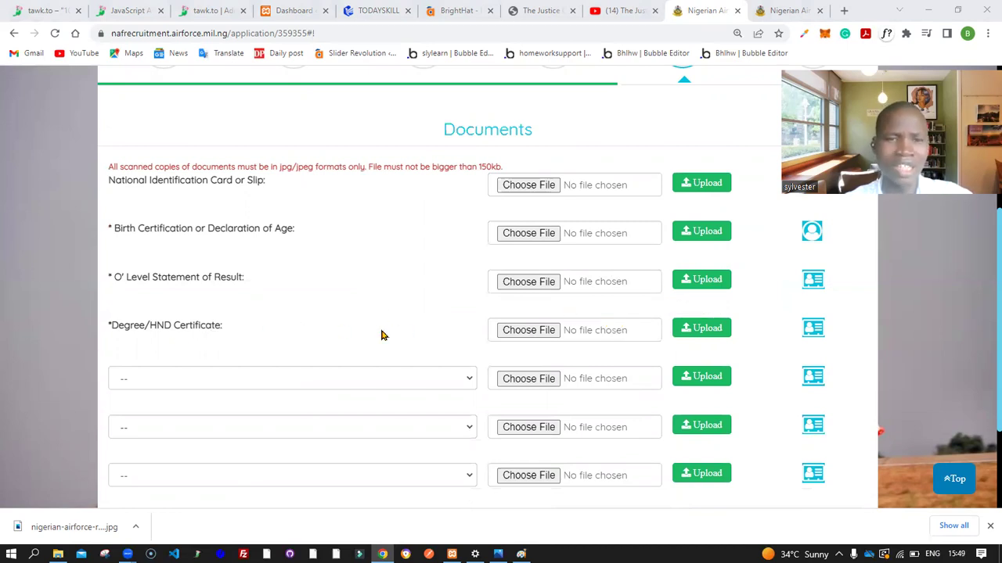
scroll(381, 335, down, 3)
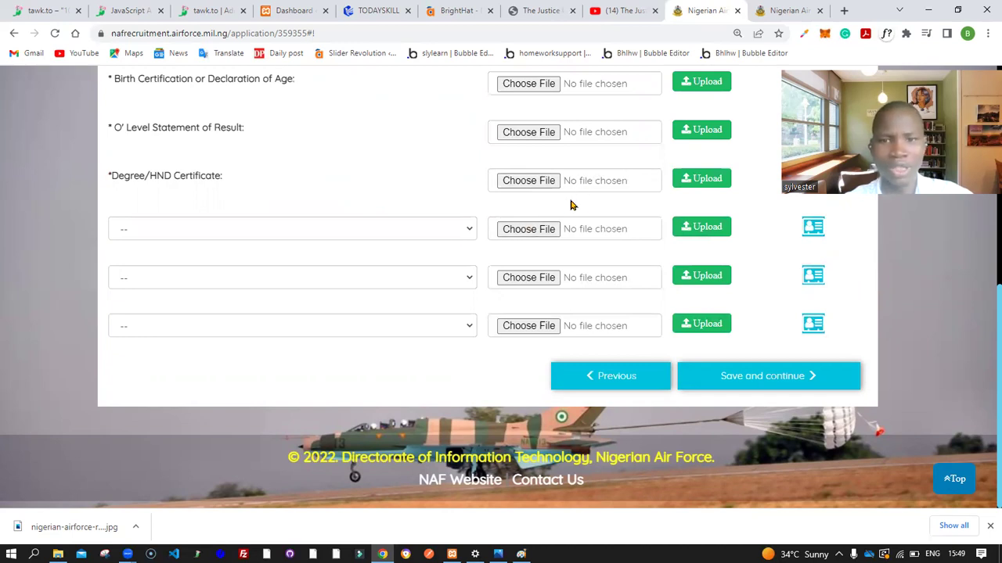
scroll(570, 206, up, 5)
scroll(571, 205, down, 3)
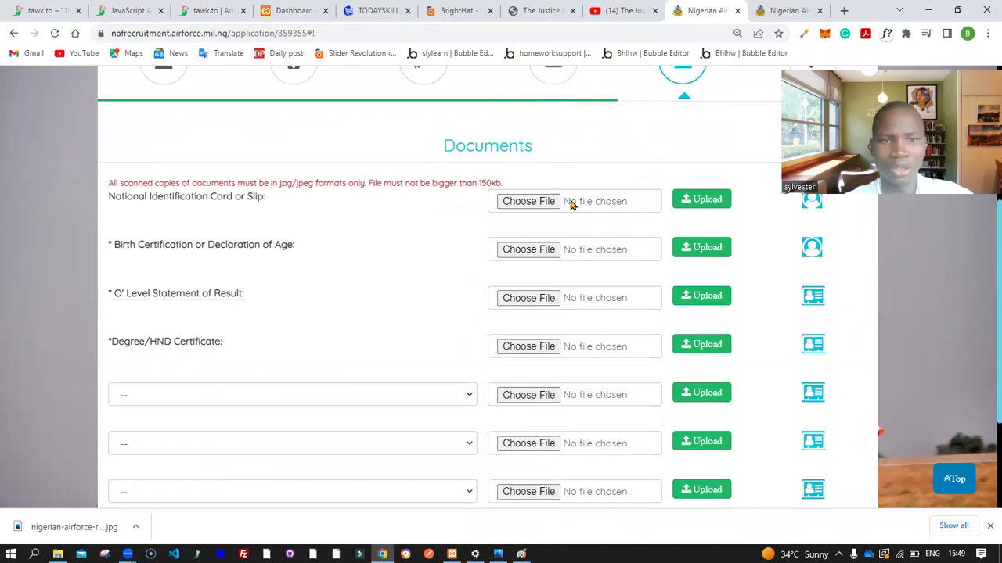
scroll(570, 205, down, 1)
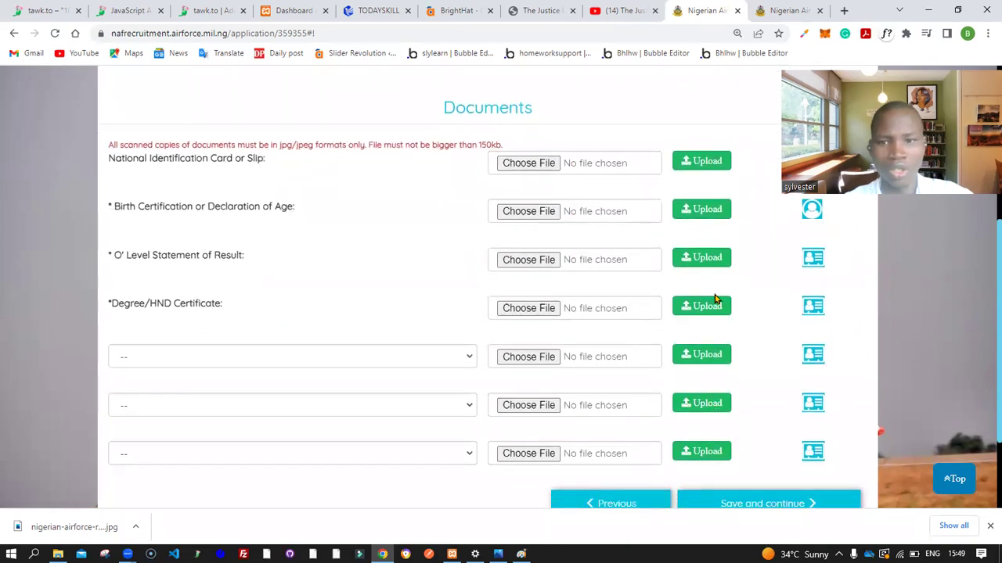
scroll(716, 309, up, 4)
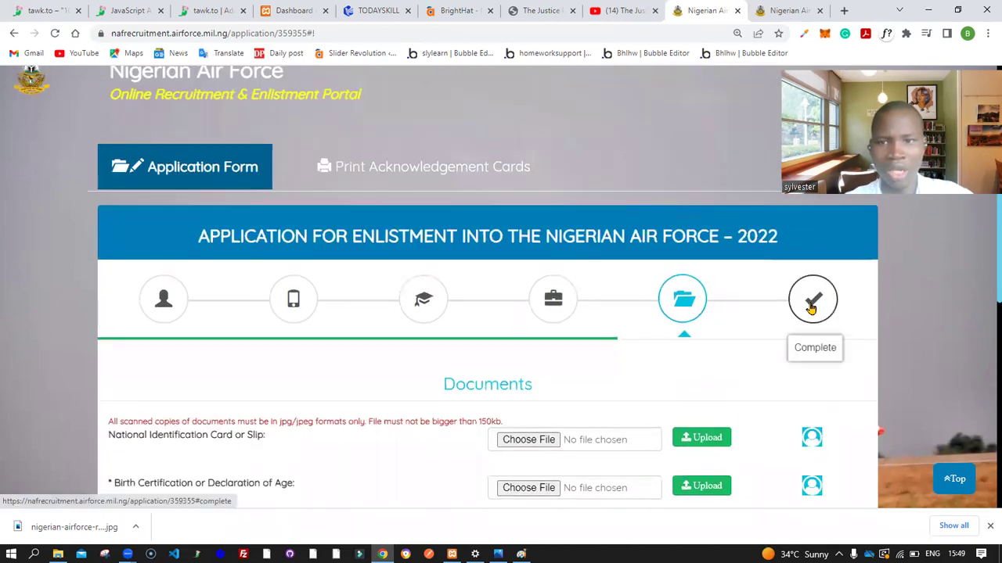
Open the Preview Application summary of the completed enlistment form and scroll through its sections
click(810, 308)
scroll(811, 309, down, 2)
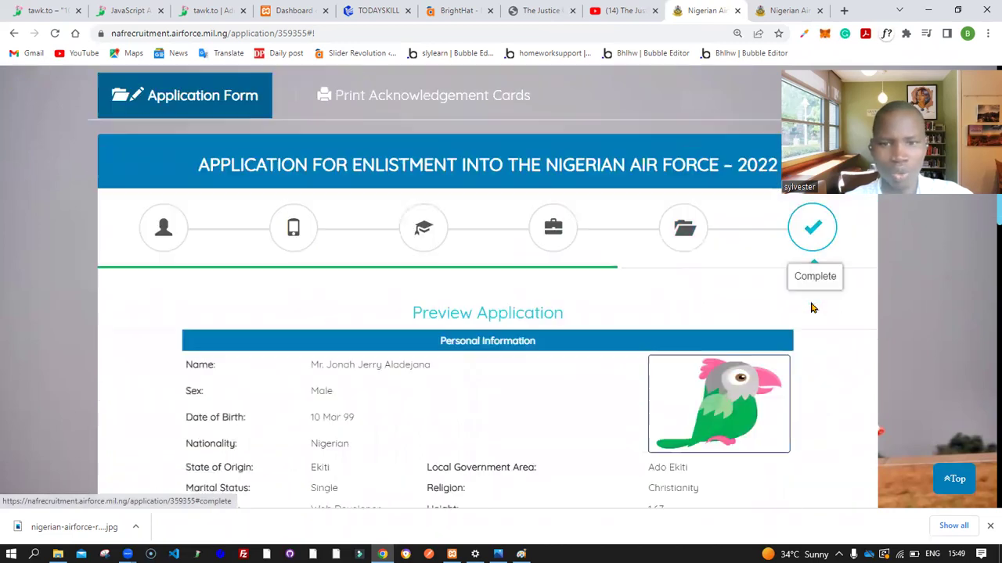
scroll(744, 227, up, 2)
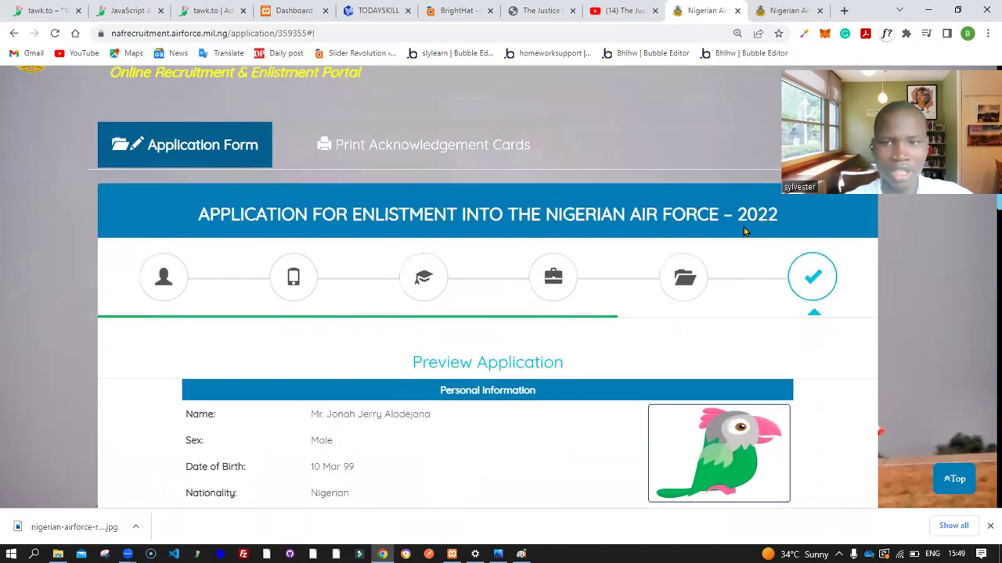
scroll(744, 232, down, 4)
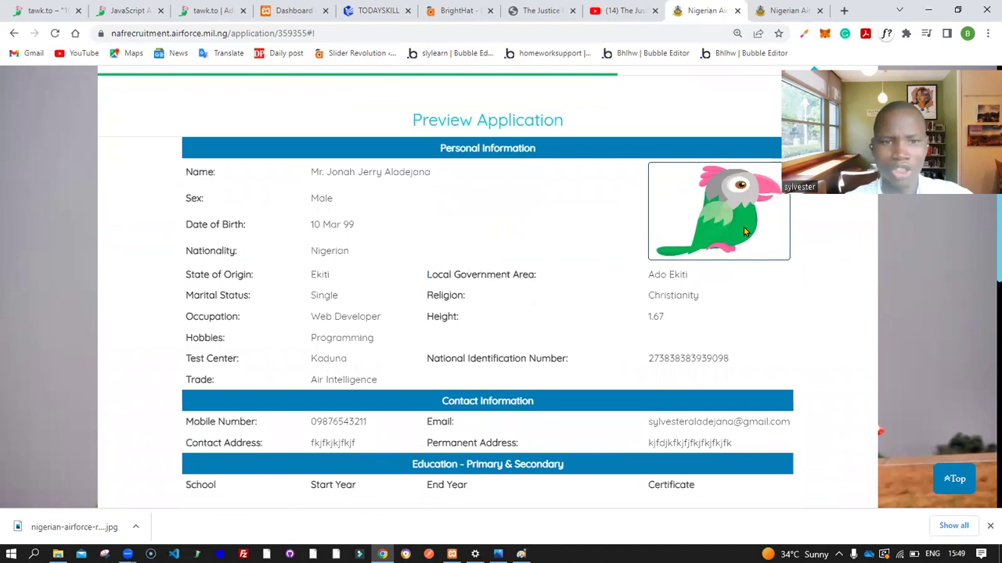
scroll(566, 262, down, 3)
scroll(566, 261, up, 2)
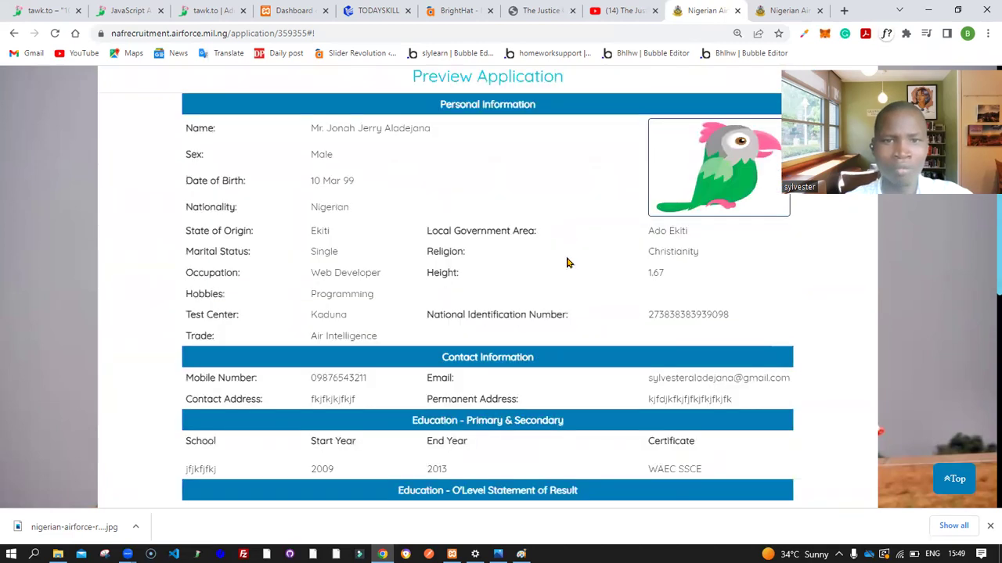
scroll(380, 203, up, 2)
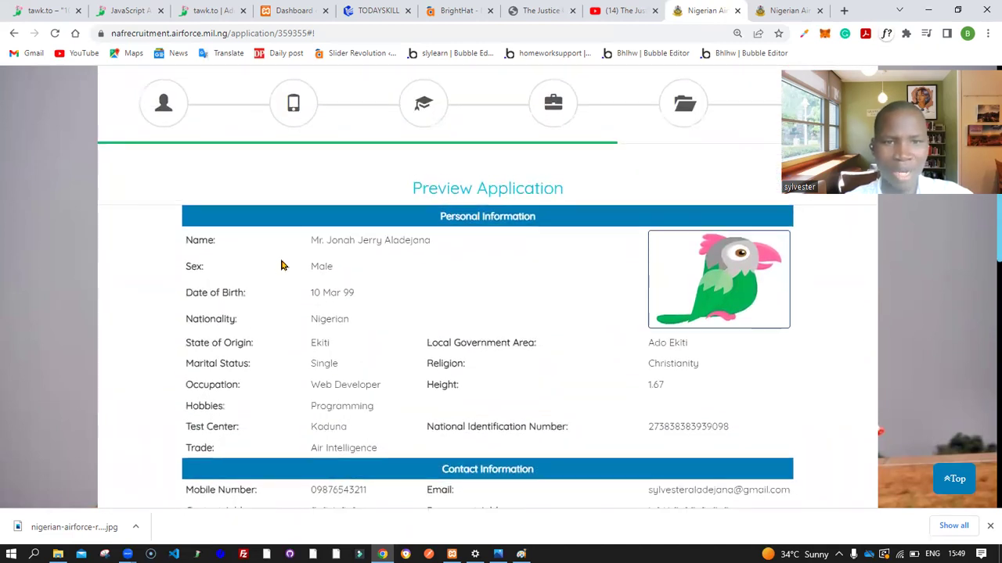
scroll(349, 378, down, 3)
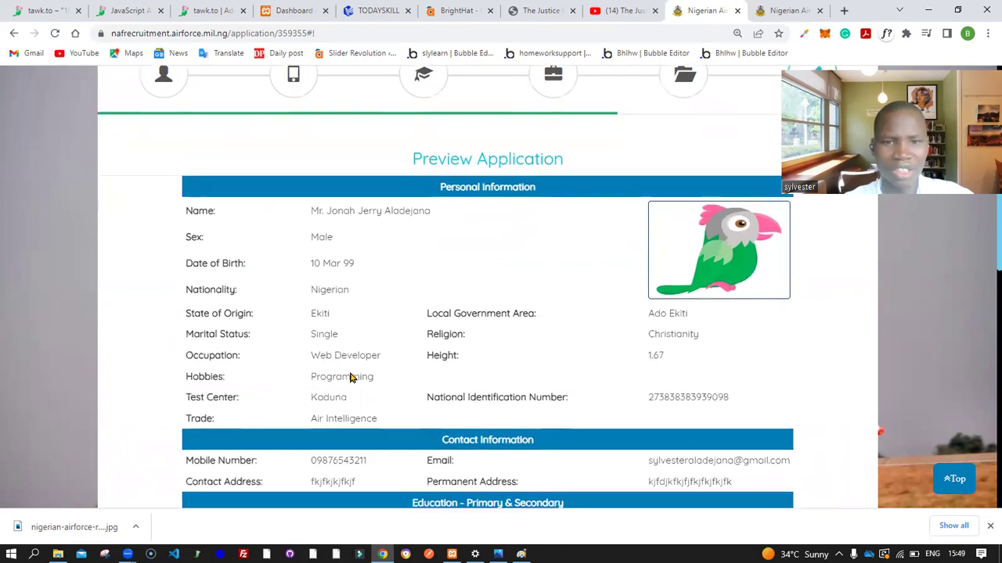
scroll(470, 281, down, 2)
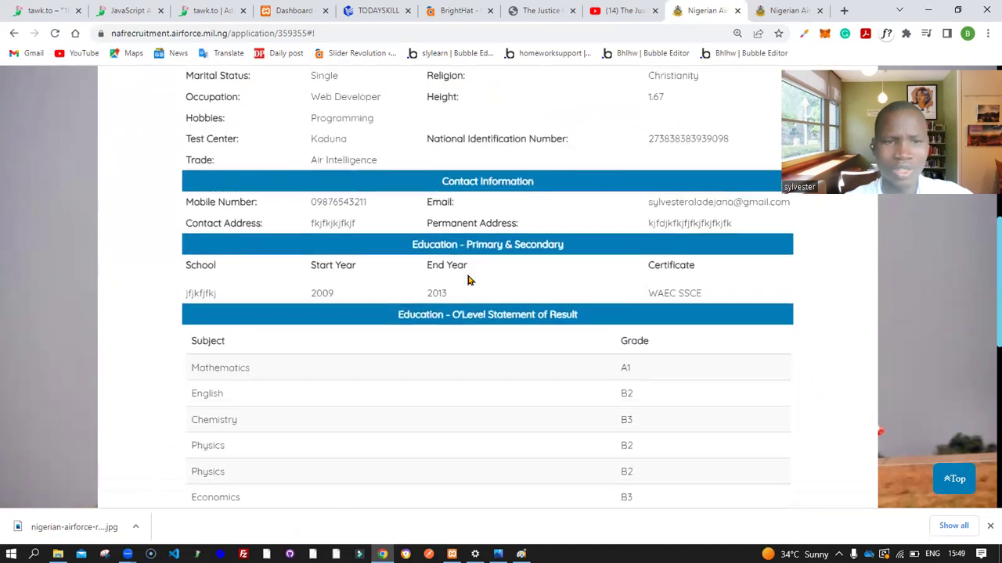
Check the remaining sections, including the four uploaded documents, then choose Save & Exit
scroll(469, 281, down, 1)
scroll(468, 280, down, 4)
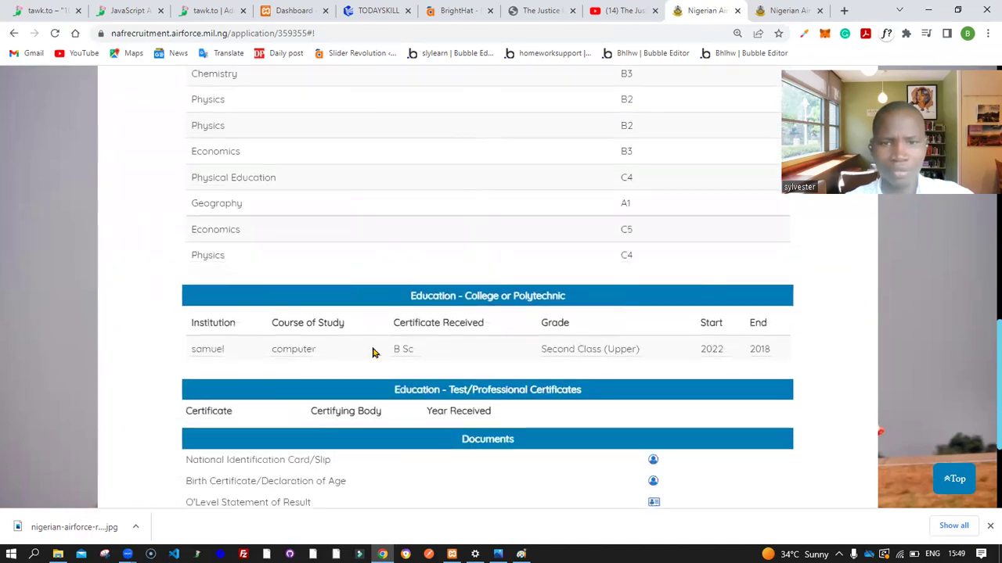
scroll(474, 360, down, 2)
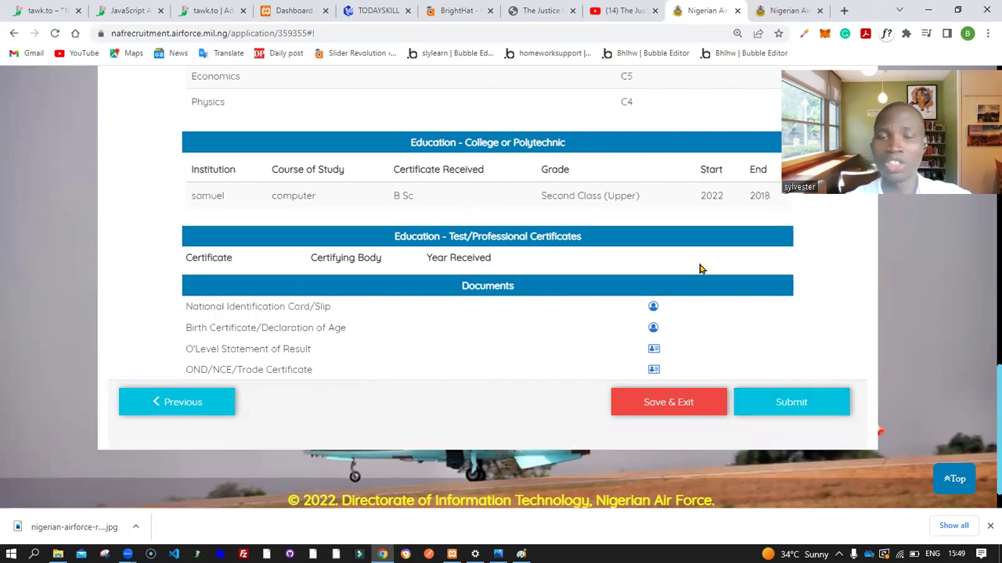
scroll(702, 269, up, 5)
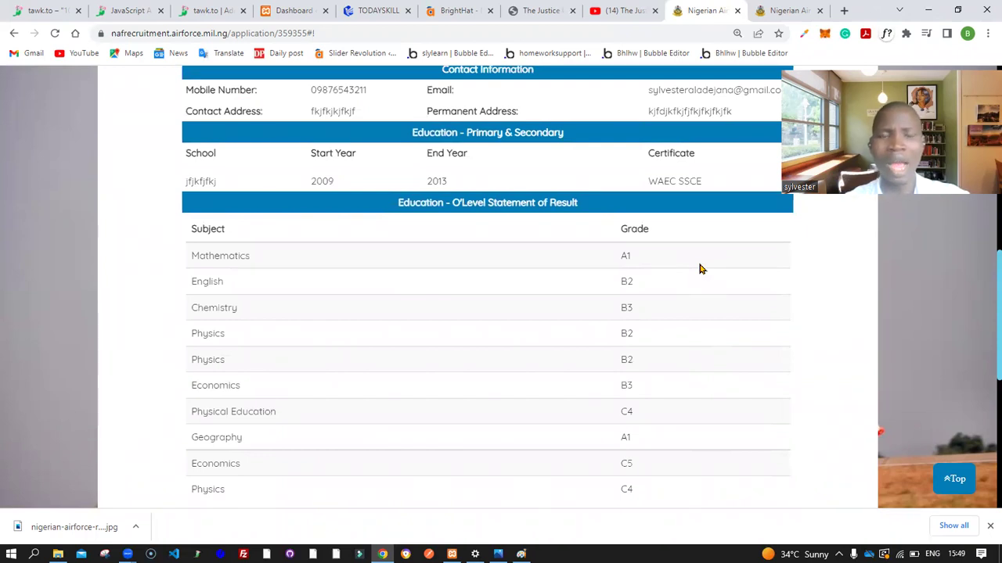
scroll(700, 268, up, 5)
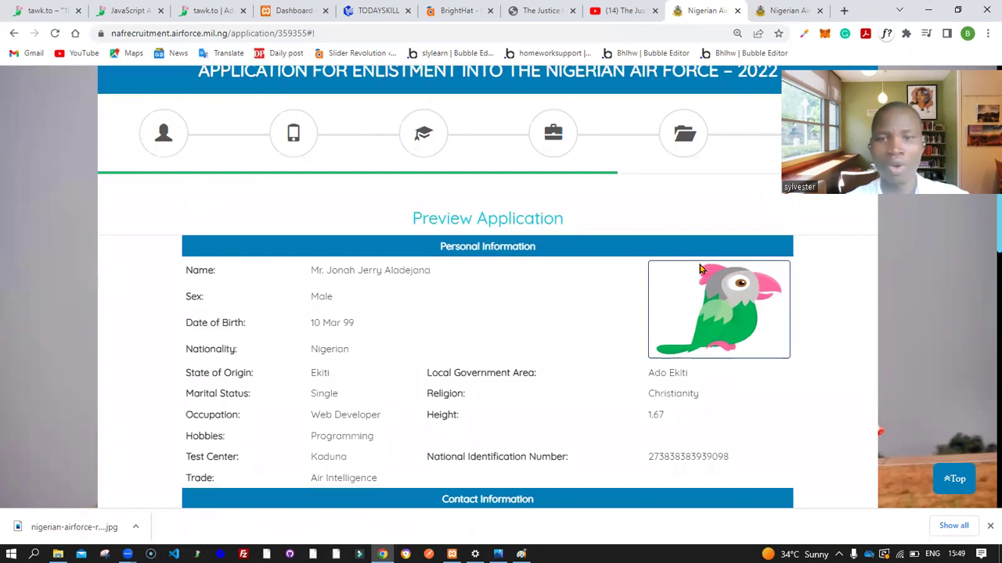
scroll(699, 268, down, 8)
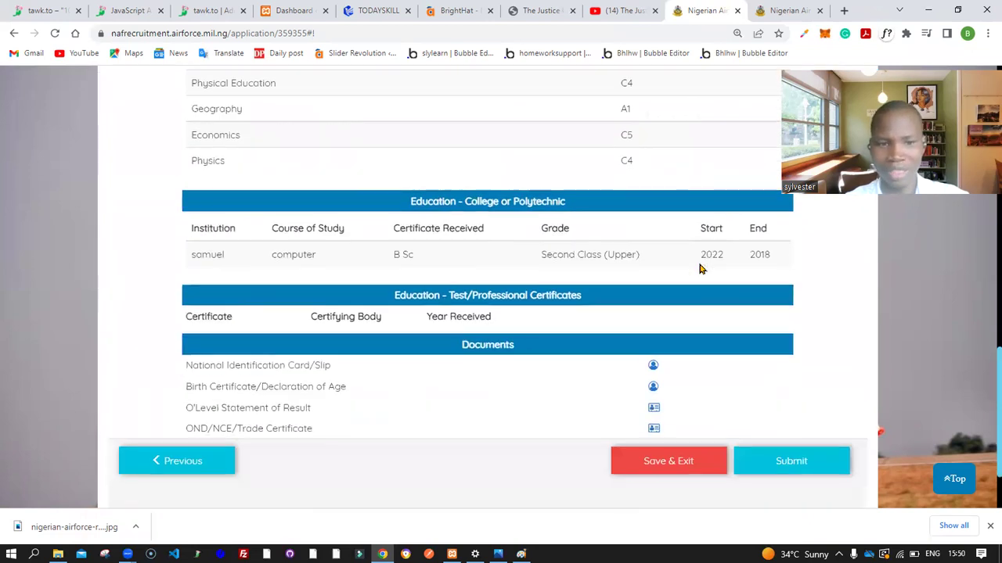
scroll(700, 268, down, 1)
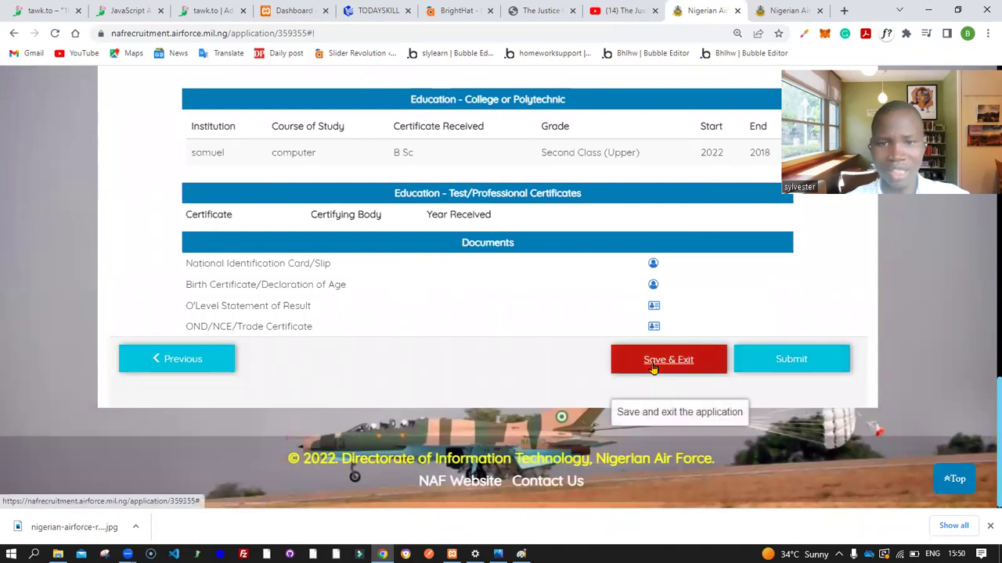
click(653, 363)
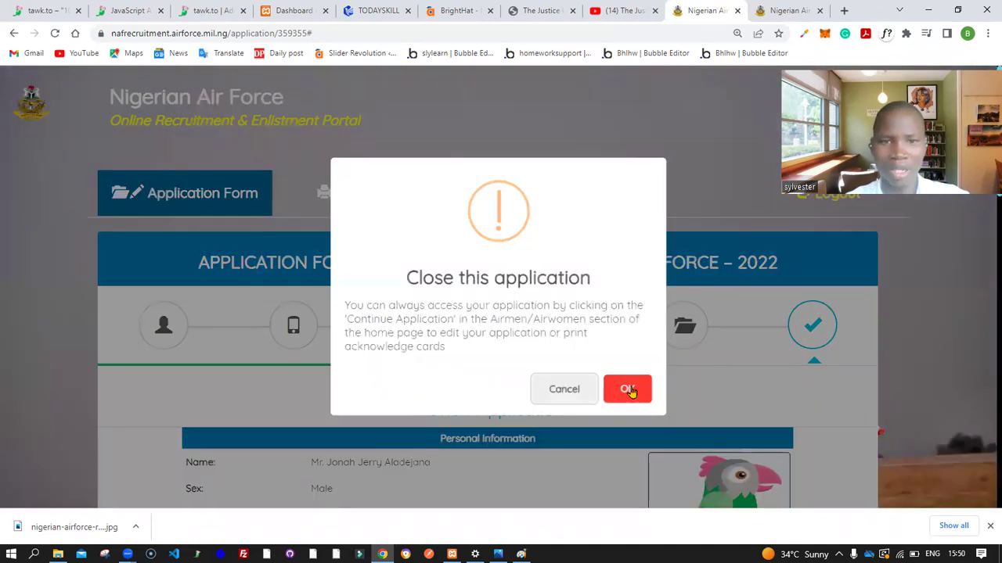
Confirm closing the application and dismiss the Disclaimer popup on the portal home page
click(630, 390)
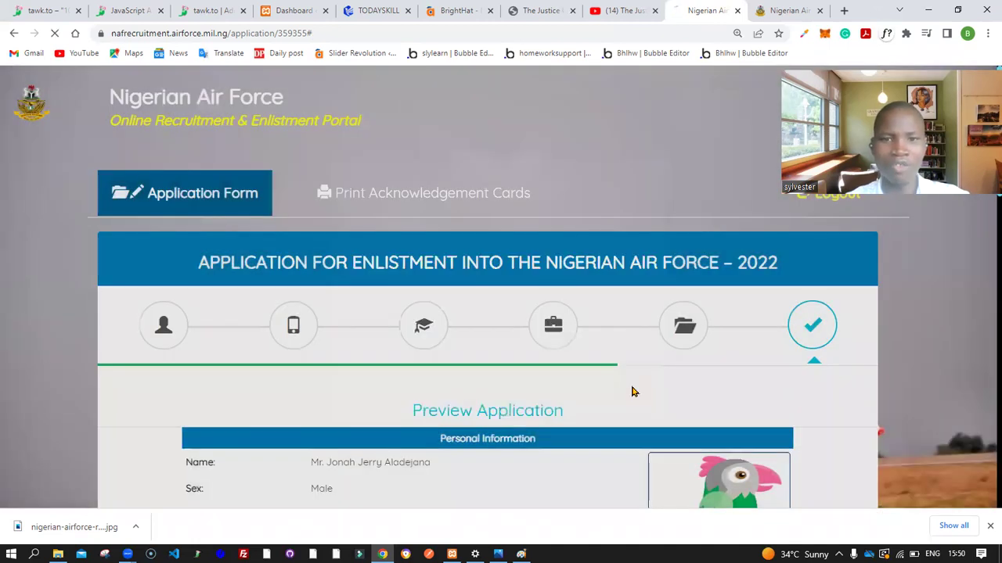
scroll(630, 391, down, 5)
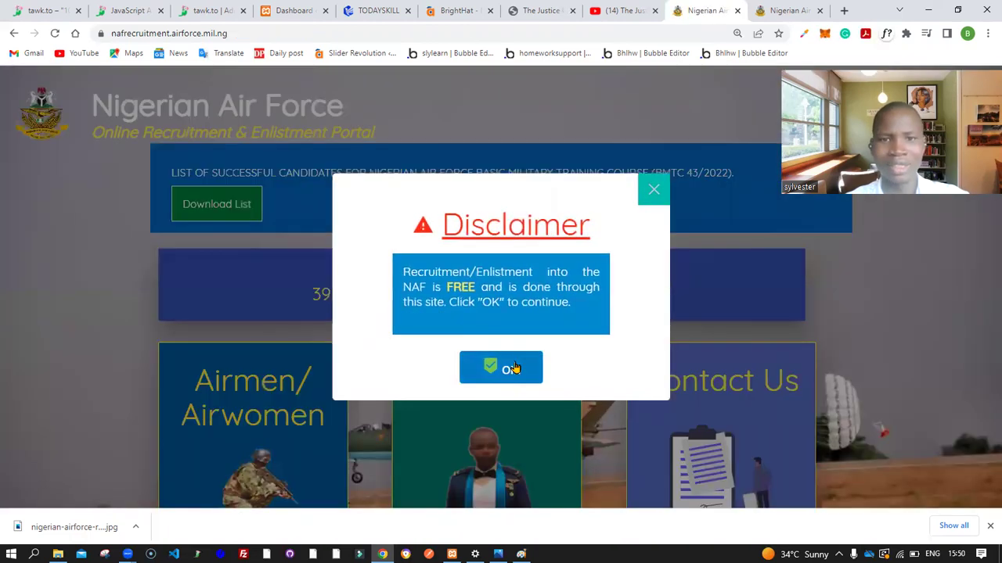
click(659, 192)
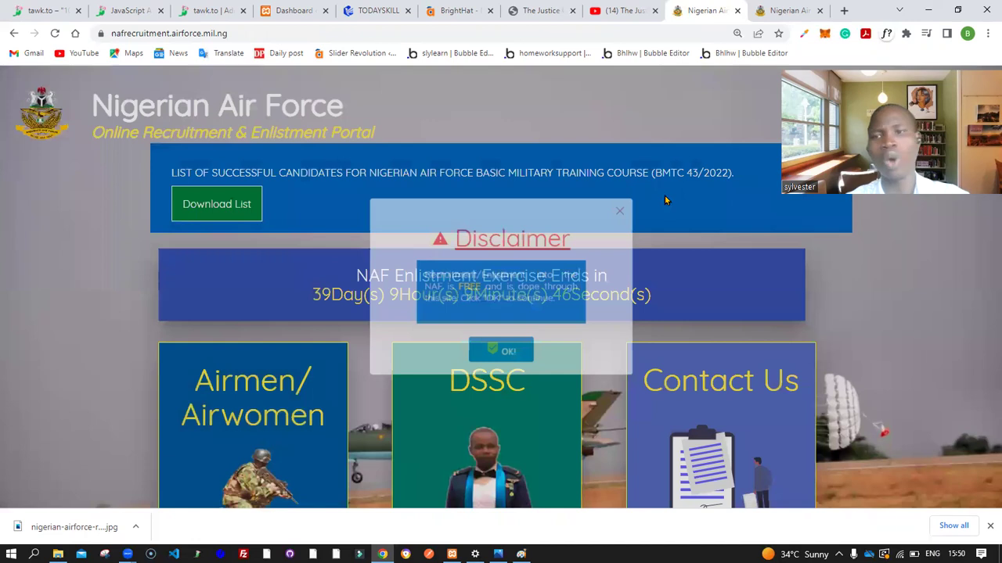